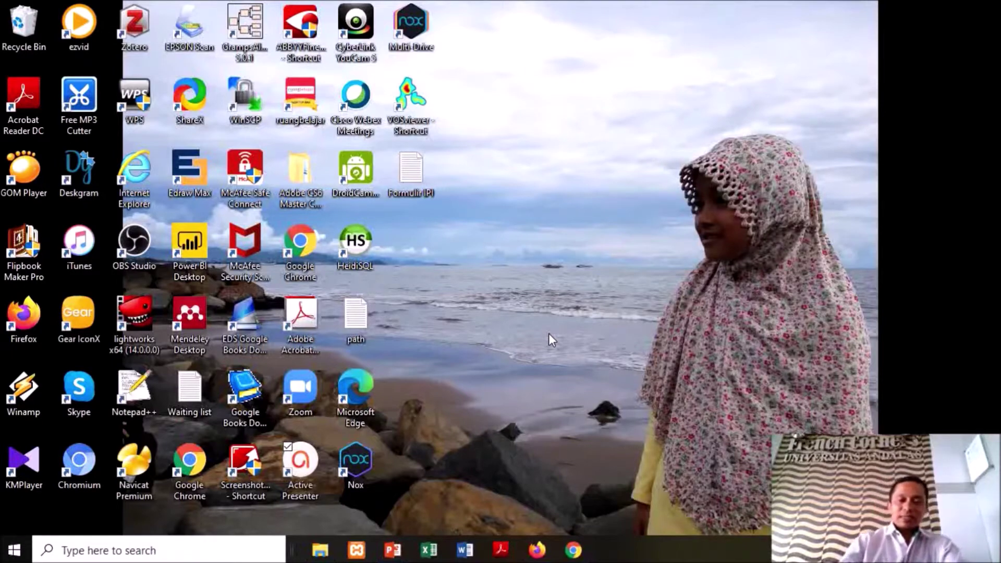
# Open Google Drive from the Google apps grid in the Gmail window in Firefox
pyautogui.click(541, 552)
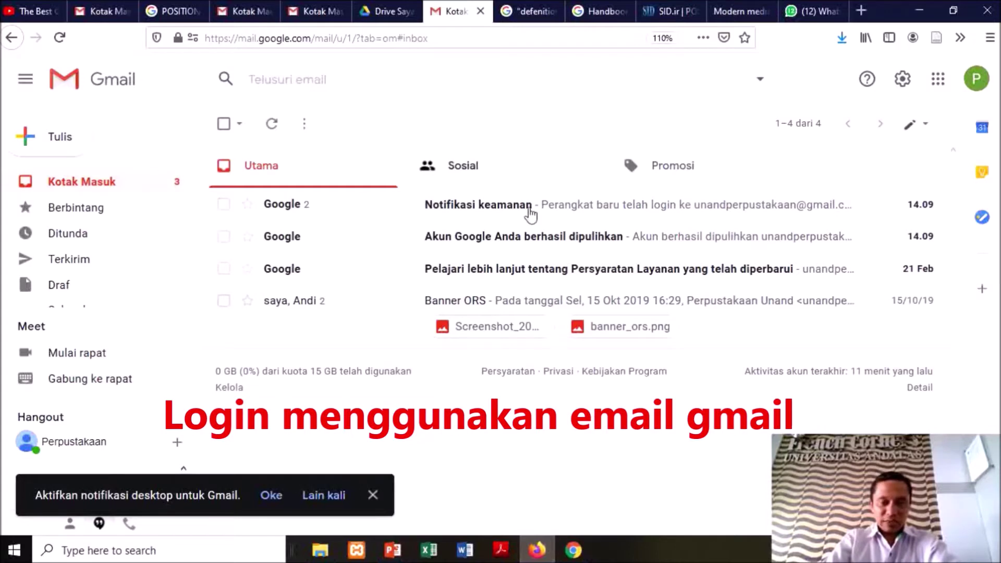
pyautogui.click(938, 83)
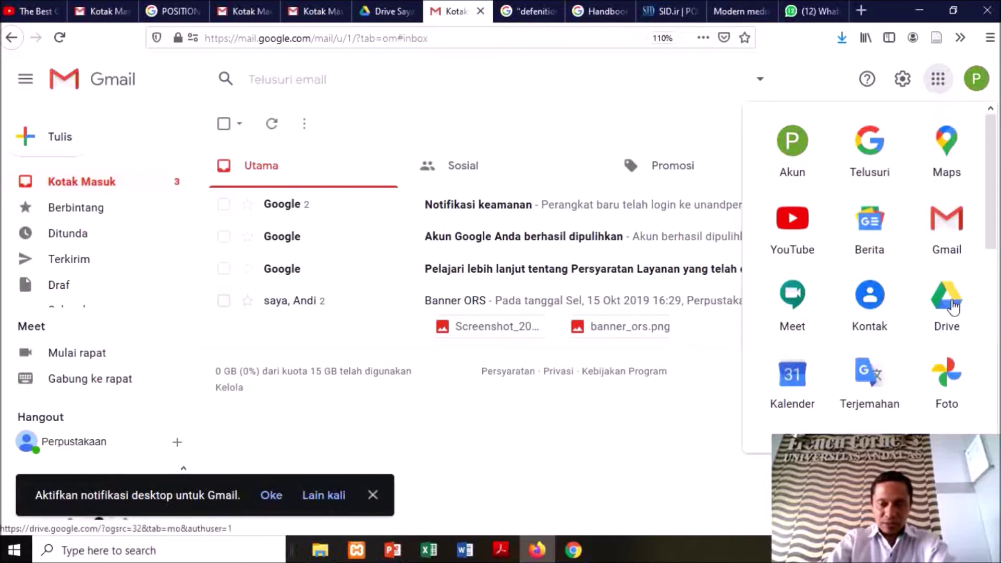
pyautogui.click(946, 300)
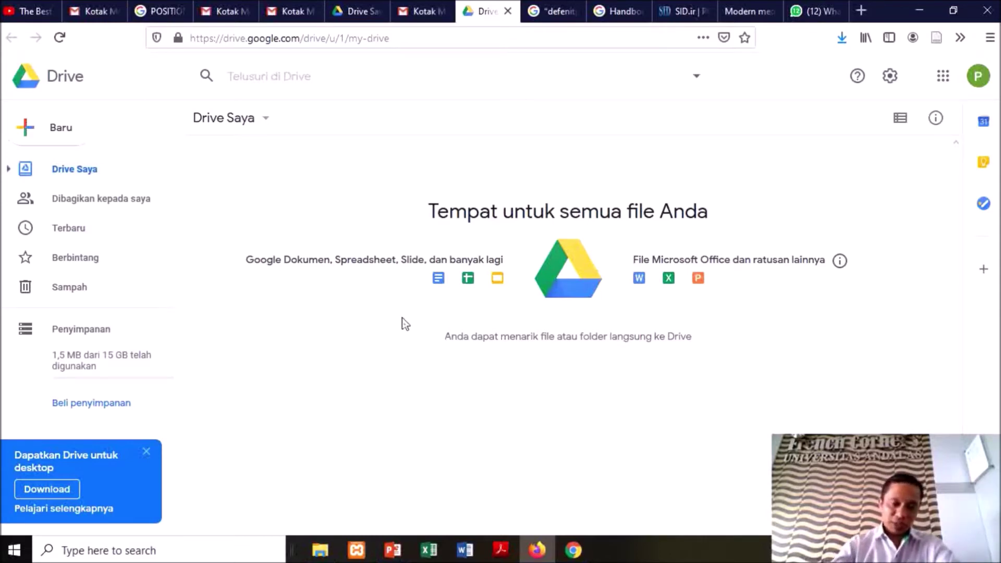
# Drag 'Sertifikat Webinar 4 Agus' .pptx from Downloads into My Drive to upload it
pyautogui.click(320, 550)
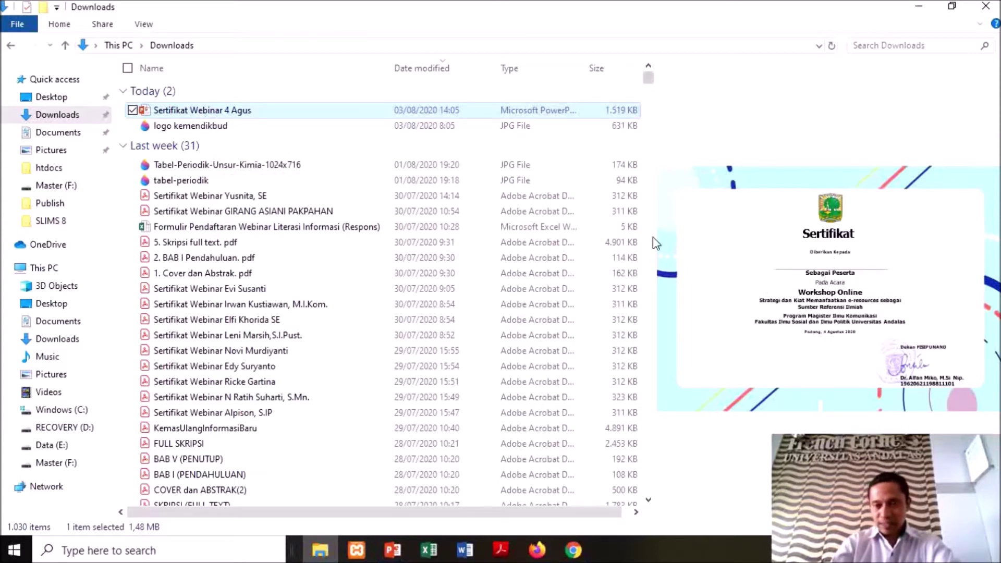
pyautogui.moveTo(192, 112); pyautogui.dragTo(354, 298)
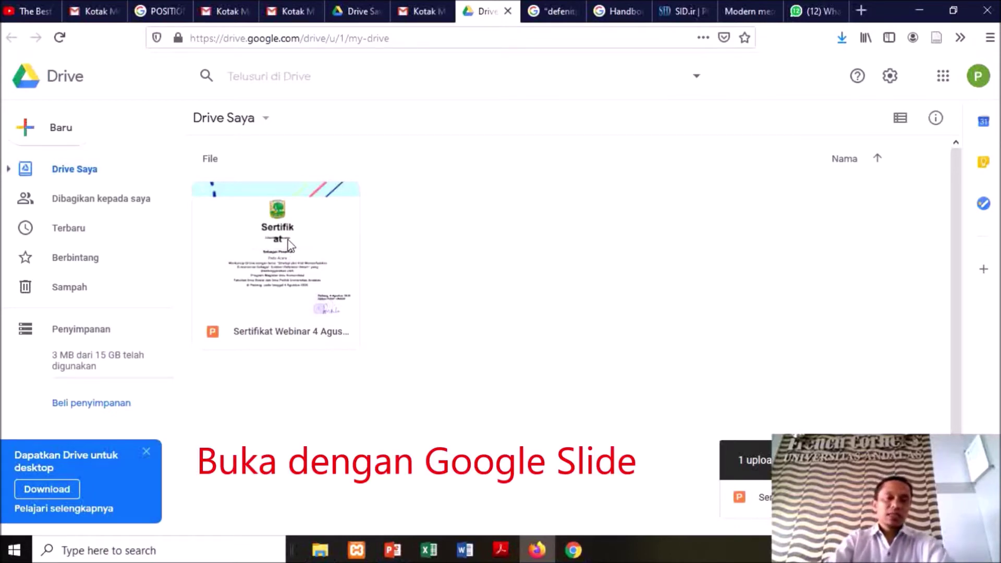
# Open the uploaded certificate file with Google Slides via Buka dengan
pyautogui.rightClick(288, 244)
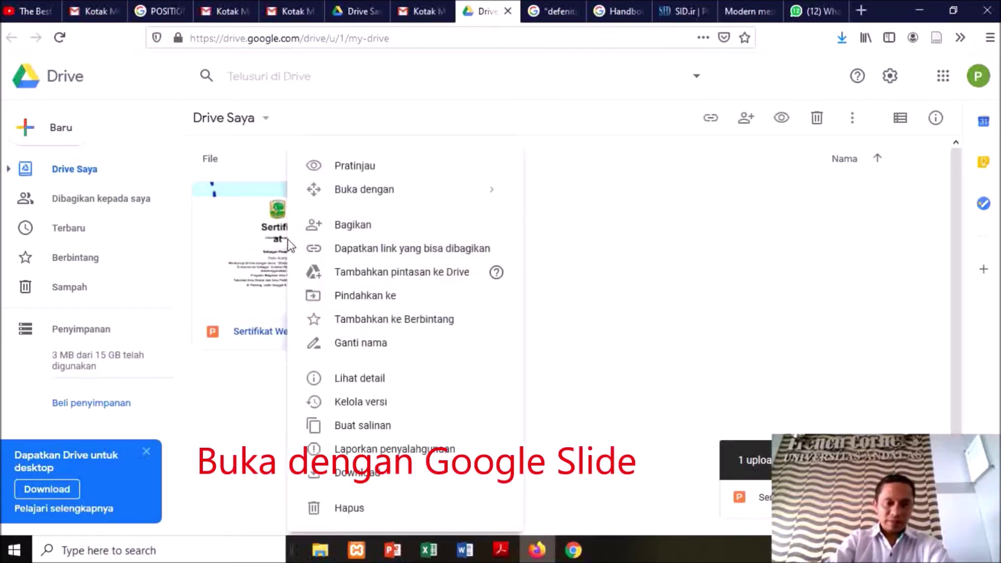
pyautogui.rightClick(270, 240)
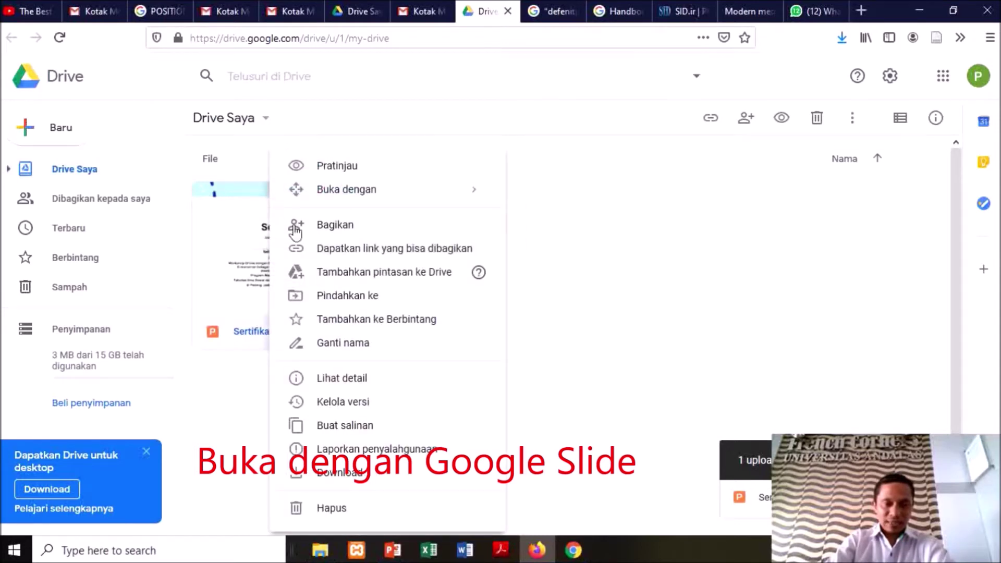
pyautogui.moveTo(448, 197)
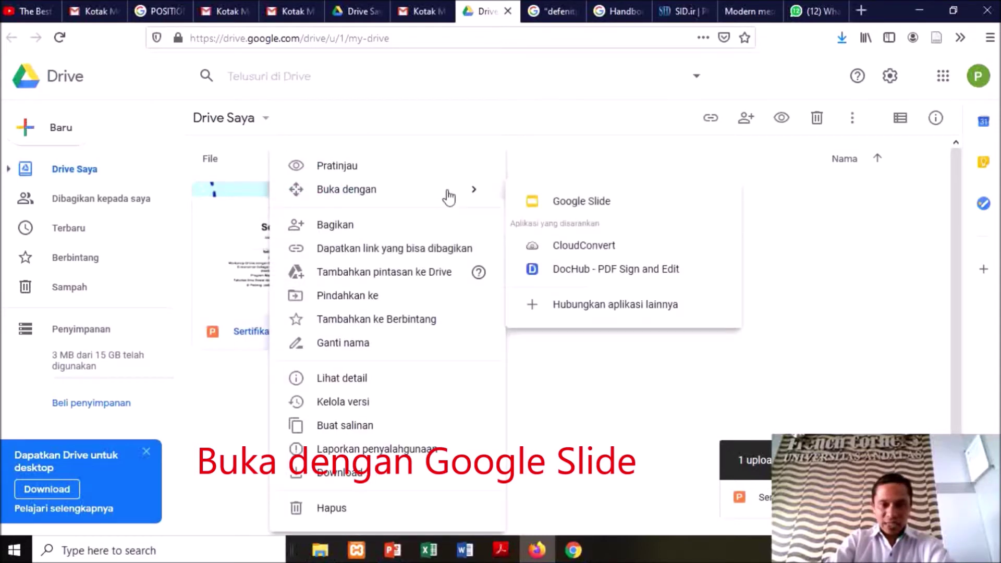
pyautogui.click(583, 211)
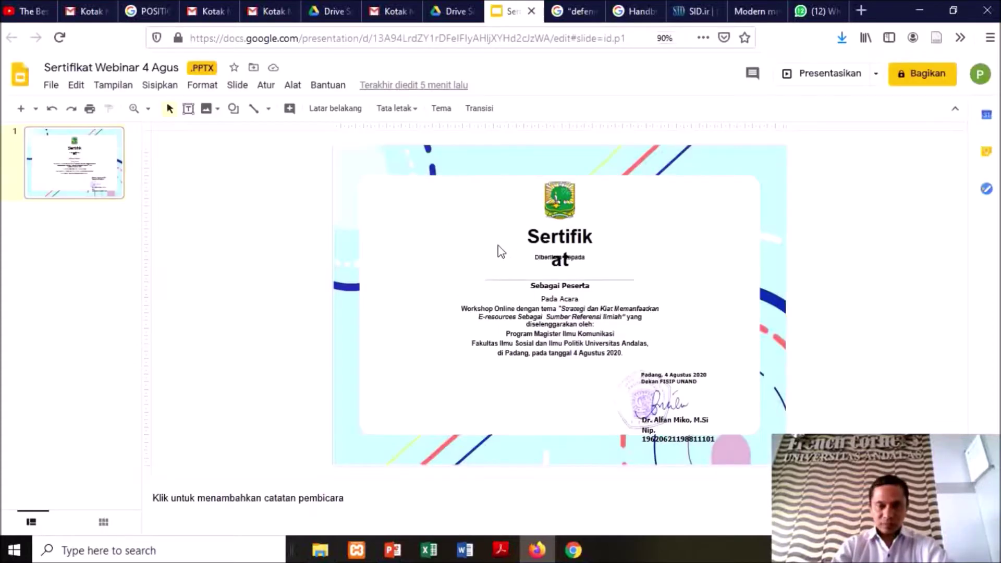
# Widen the 'Sertifikat' title box on both sides and recentre it above Diberikan Kepada
pyautogui.click(560, 235)
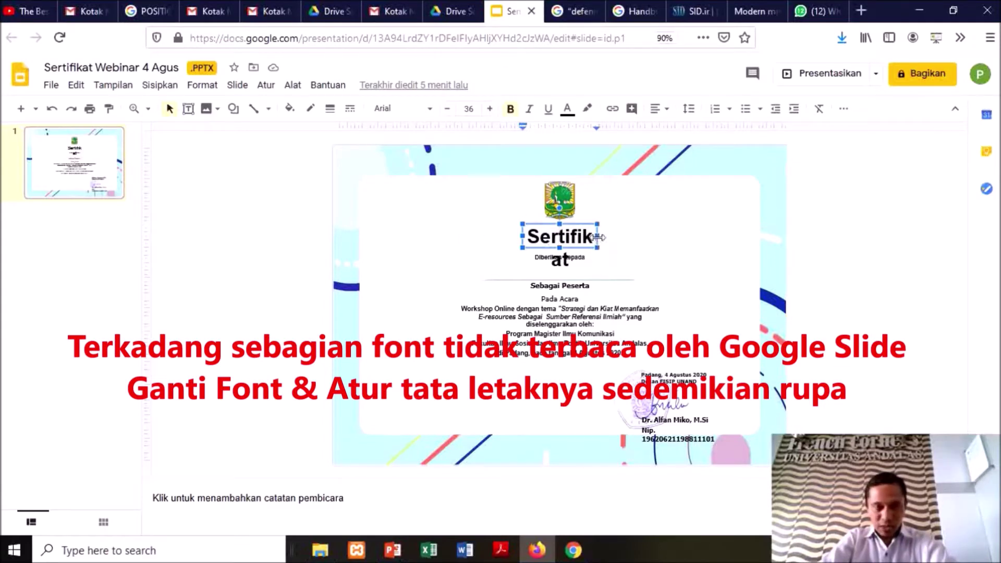
pyautogui.moveTo(599, 238); pyautogui.dragTo(641, 235)
pyautogui.moveTo(522, 235); pyautogui.dragTo(497, 235)
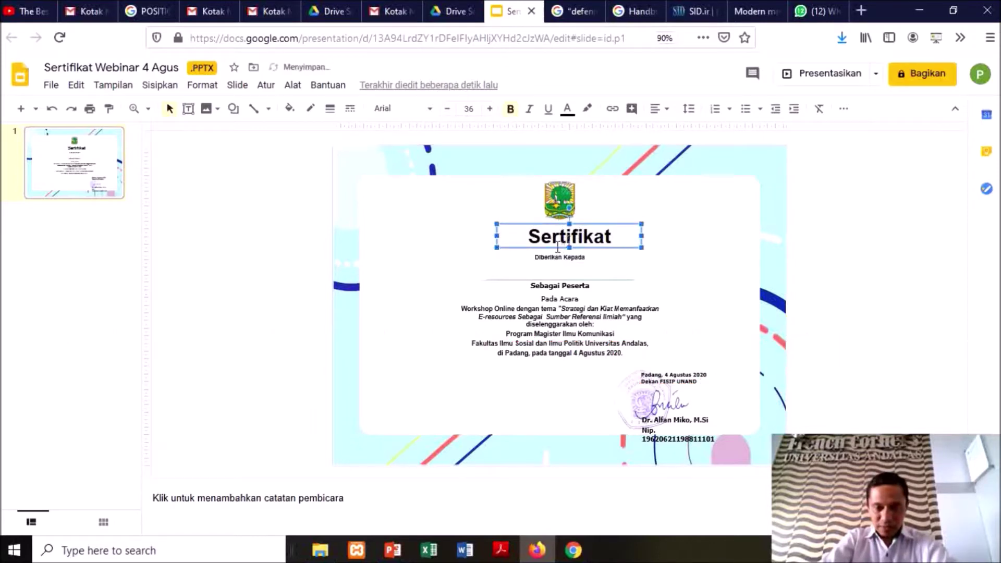
pyautogui.moveTo(540, 247)
pyautogui.mouseDown()
pyautogui.moveTo(522, 244)
pyautogui.moveTo(542, 244)
pyautogui.mouseUp()
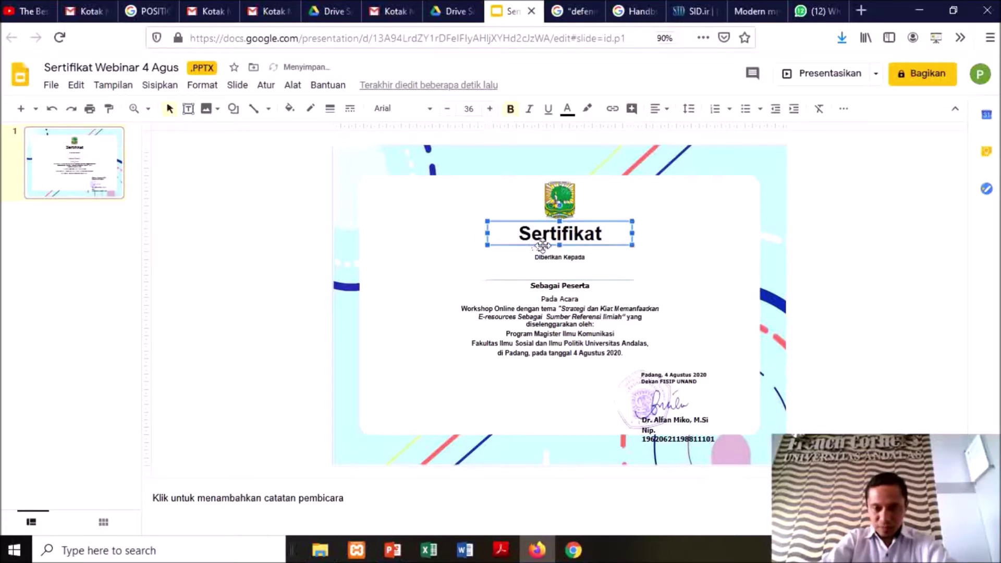
pyautogui.moveTo(538, 246); pyautogui.dragTo(541, 248)
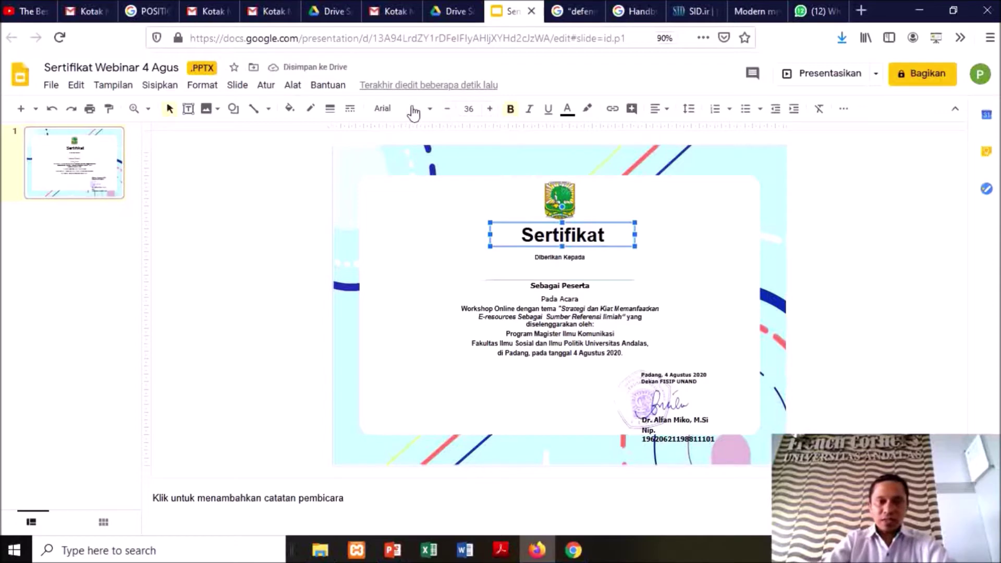
# Change the 'Sertifikat' title font from Arial to Montserrat
pyautogui.click(430, 111)
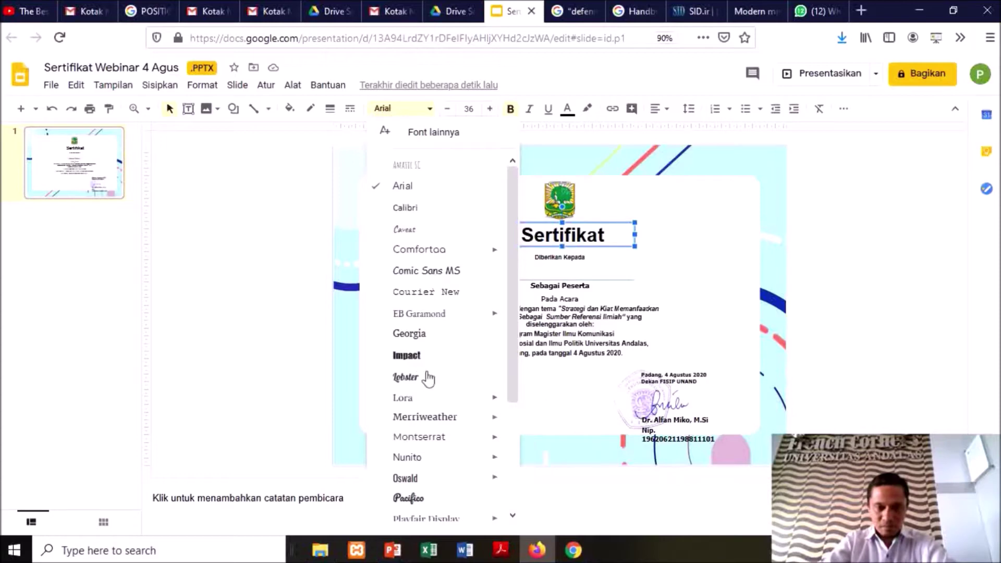
pyautogui.moveTo(442, 322)
pyautogui.scroll(-3, 437, 333)
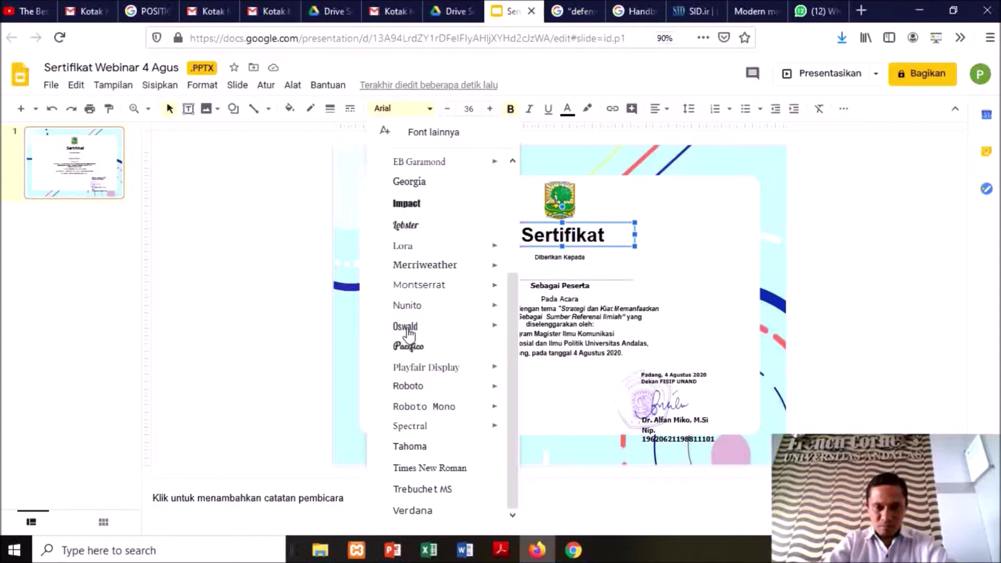
pyautogui.click(423, 285)
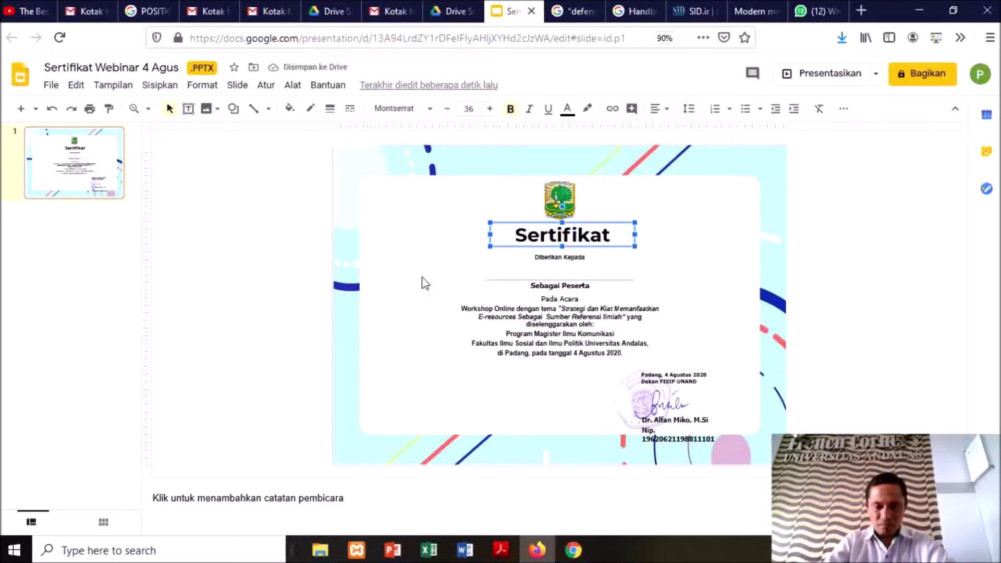
# Draw an empty text box for the name under Diberikan Kepada and shrink it above the line
pyautogui.click(422, 277)
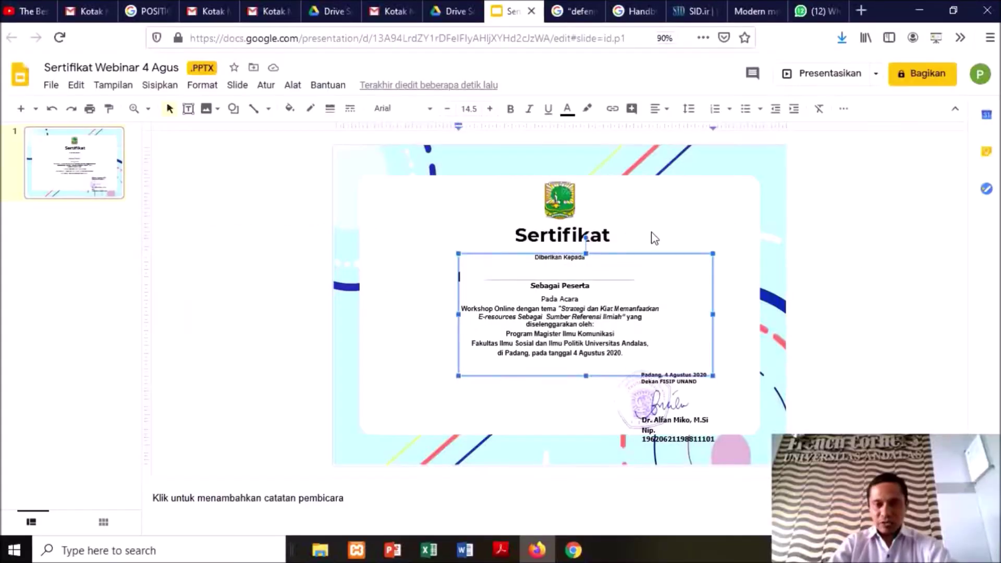
pyautogui.click(654, 237)
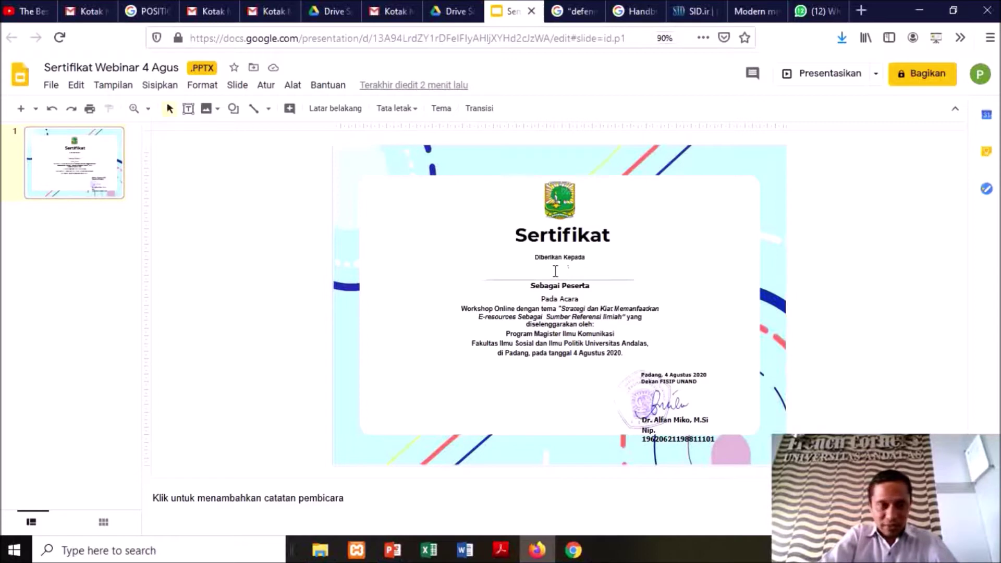
pyautogui.click(188, 108)
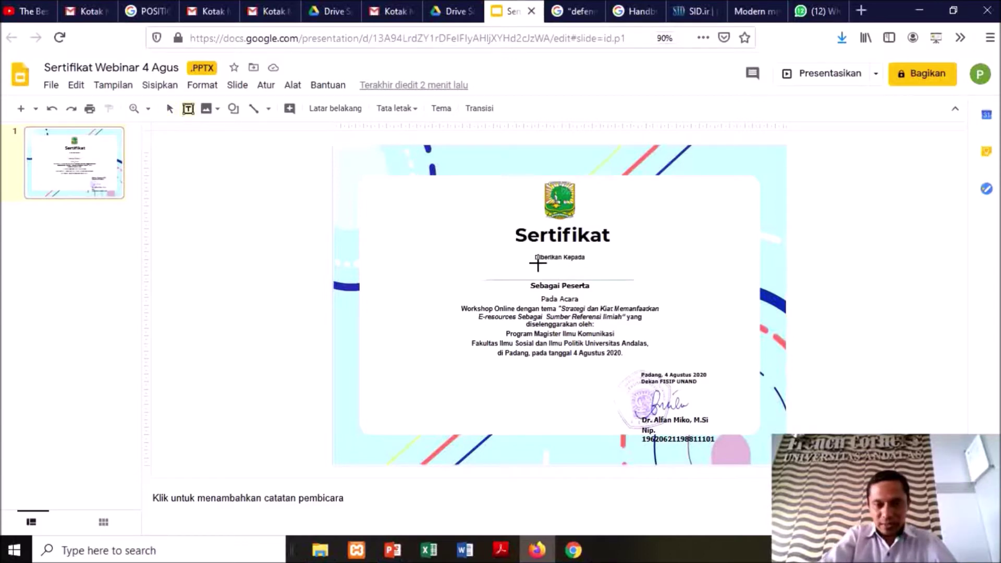
pyautogui.moveTo(536, 271); pyautogui.dragTo(900, 313)
pyautogui.moveTo(582, 271); pyautogui.dragTo(522, 263)
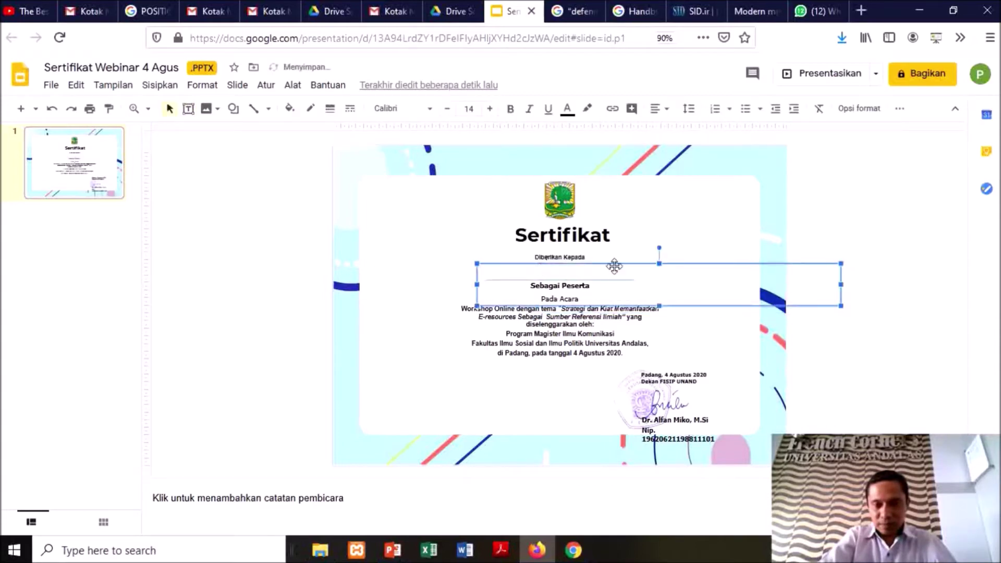
pyautogui.moveTo(840, 306); pyautogui.dragTo(644, 280)
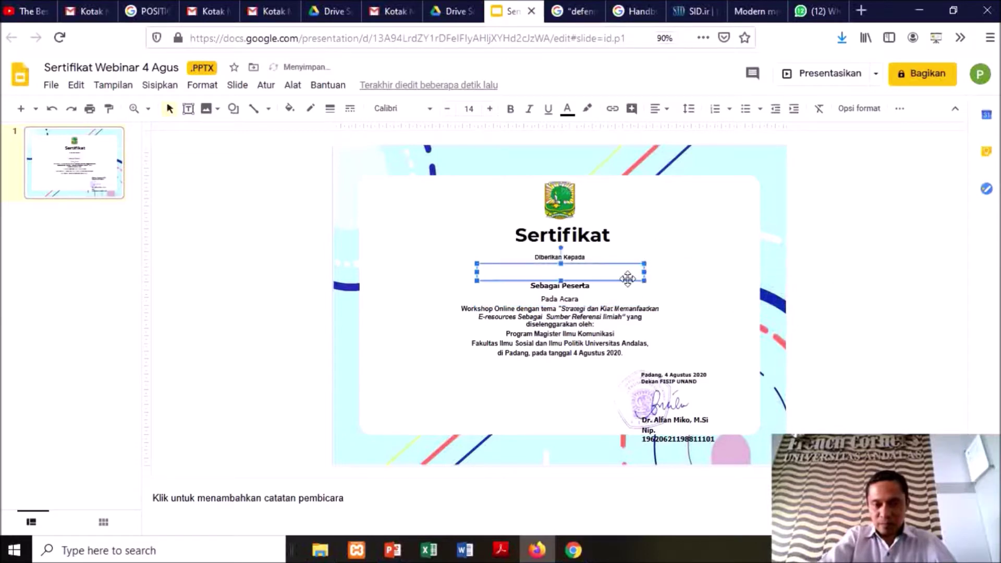
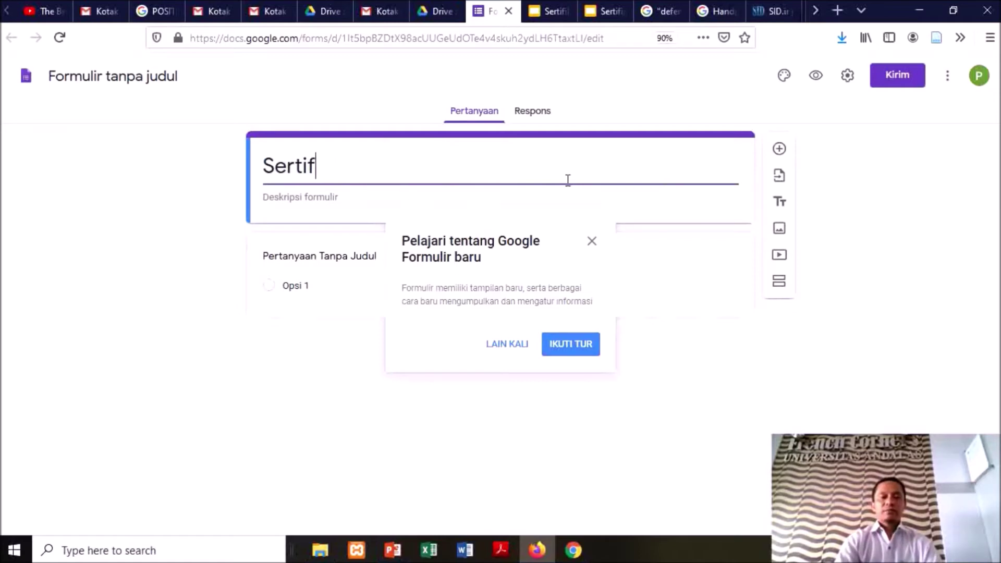
# Title the form 'Formulir Absensi Webinar Ilmu Komunikasi'
pyautogui.write('Formulir Abs')
pyautogui.write('ens')
pyautogui.press('BackSpace')
pyautogui.write('nsi We')
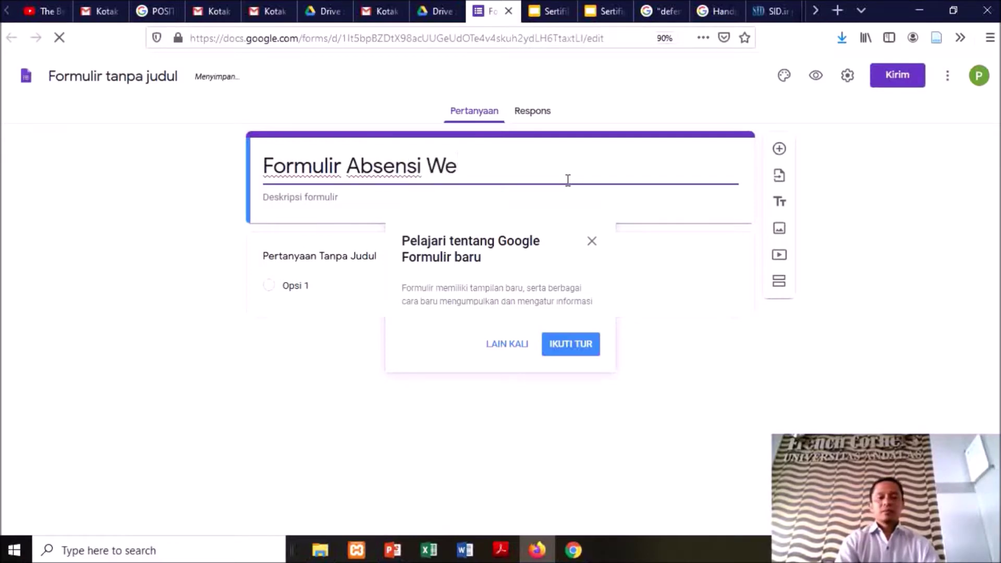
pyautogui.write('binar Ilmu ')
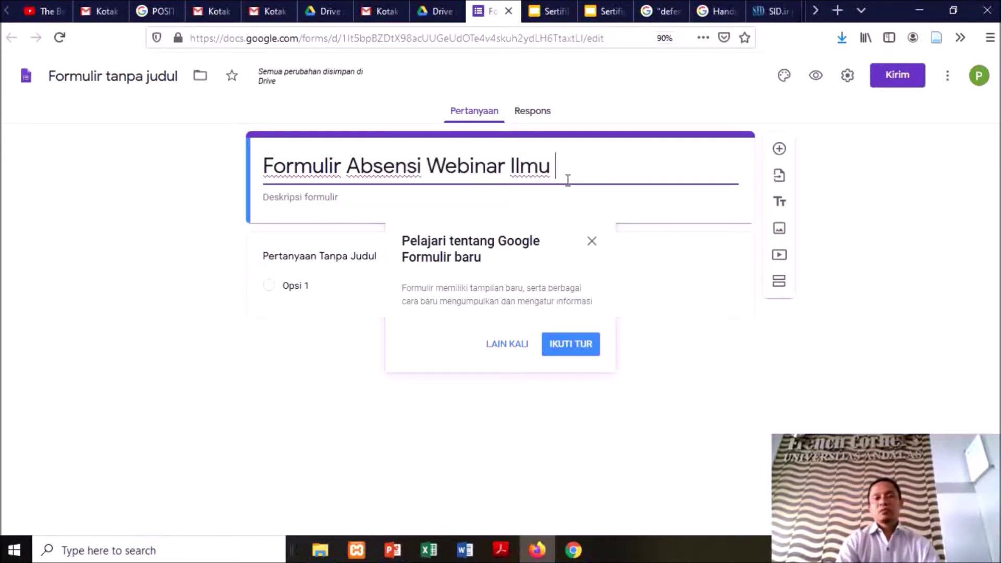
pyautogui.write('Komunikasi')
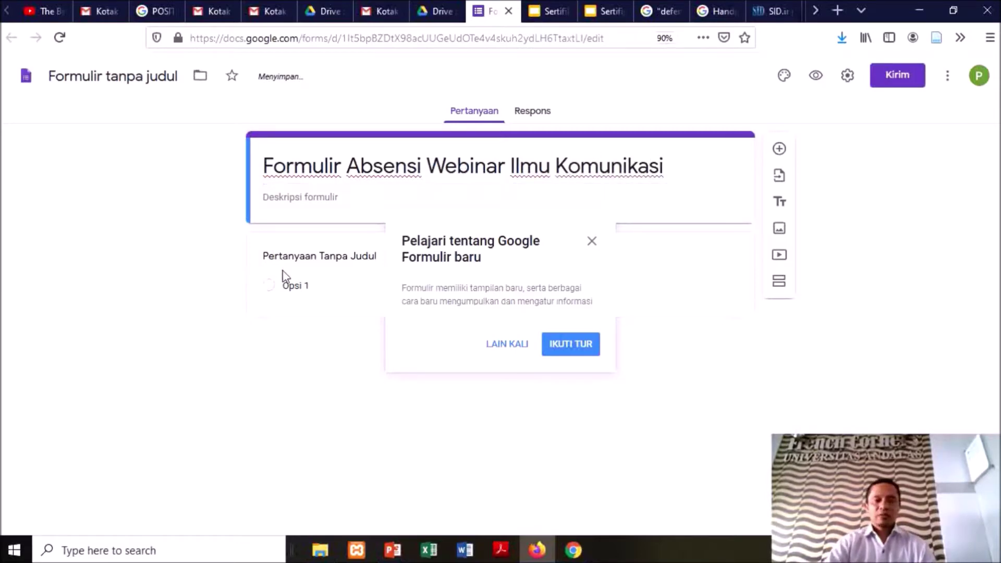
# Rename the first question to 'Nama Lengkap'
pyautogui.click(322, 268)
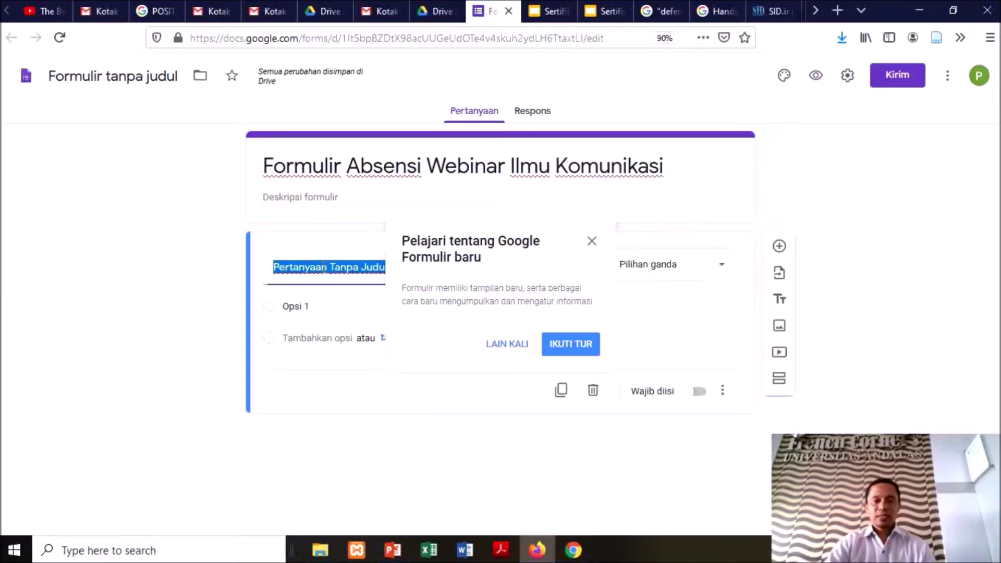
pyautogui.click(591, 241)
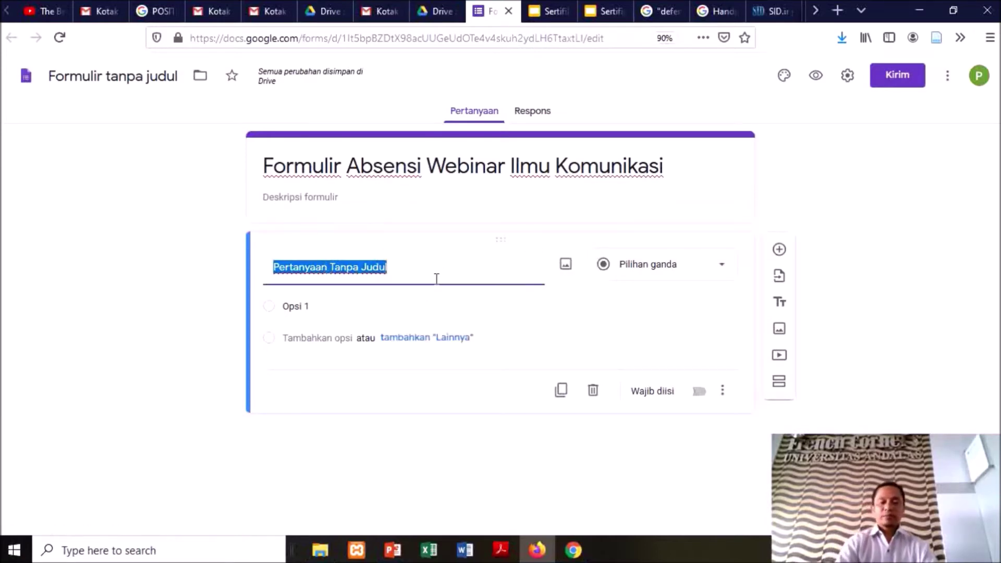
pyautogui.write('Nama Lengkap')
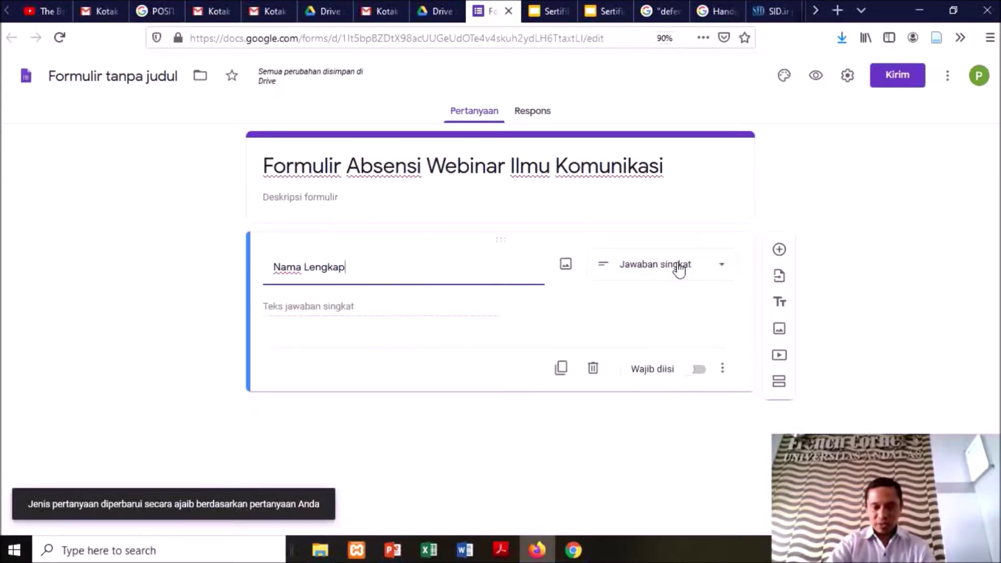
# Add a required short-answer question titled 'email' below Nama Lengkap
pyautogui.click(780, 250)
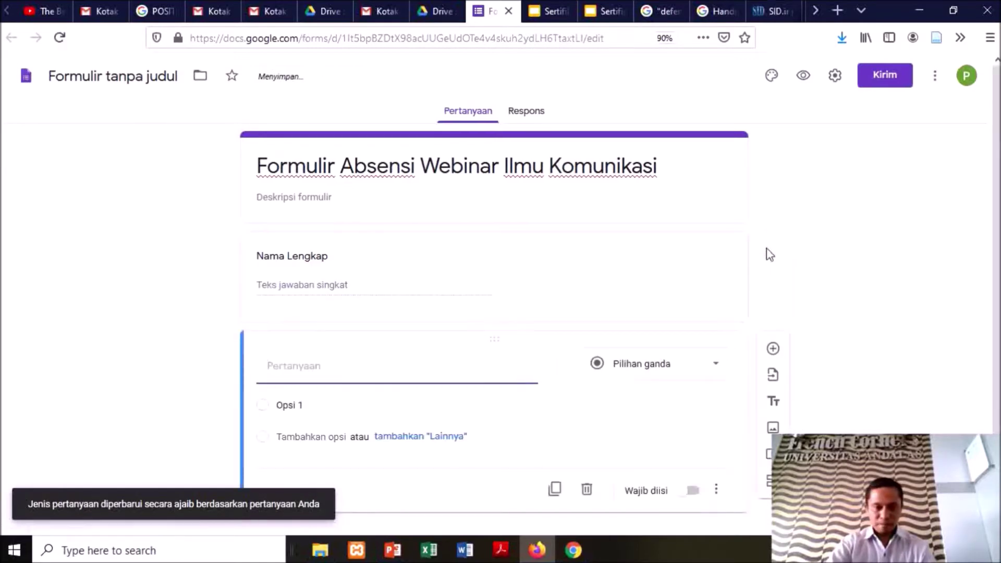
pyautogui.write('email')
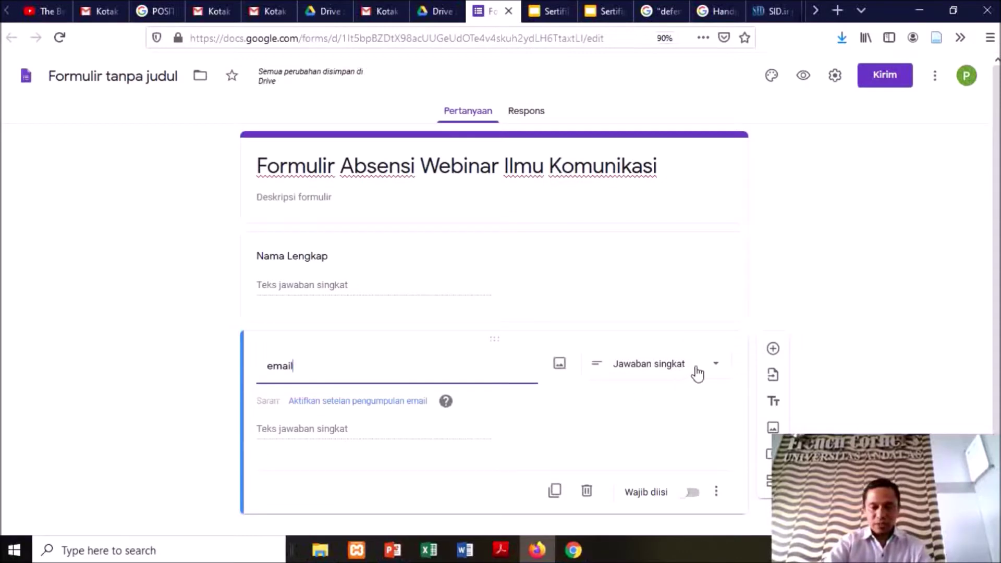
pyautogui.click(691, 495)
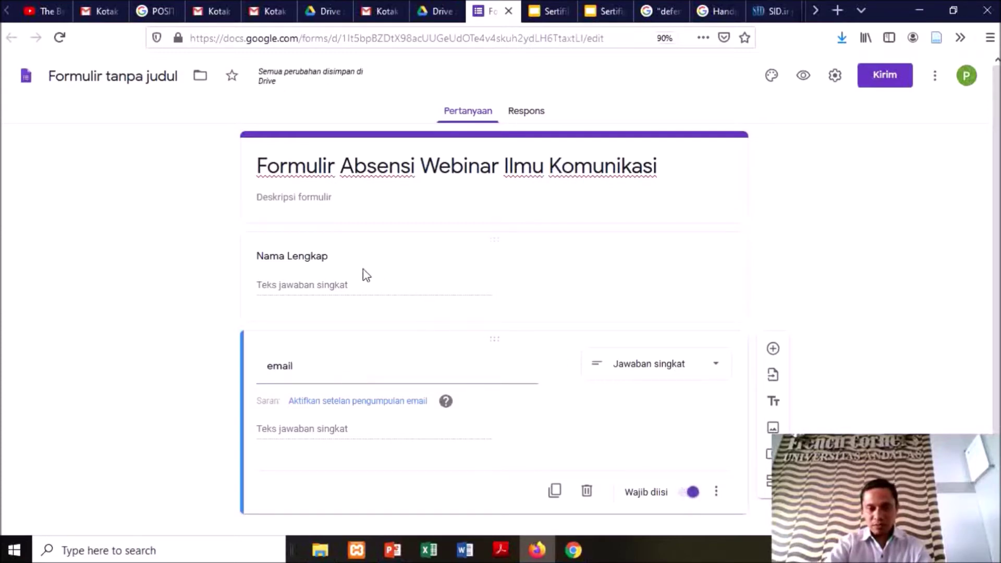
pyautogui.click(348, 264)
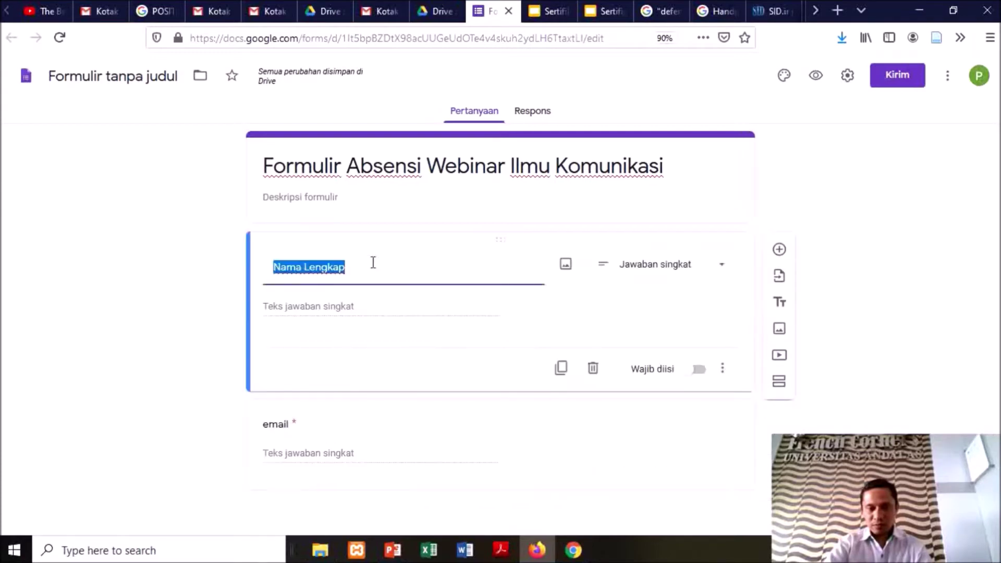
# Make Nama Lengkap required, remove a stray duplicate, and add a new question beneath it
pyautogui.click(700, 371)
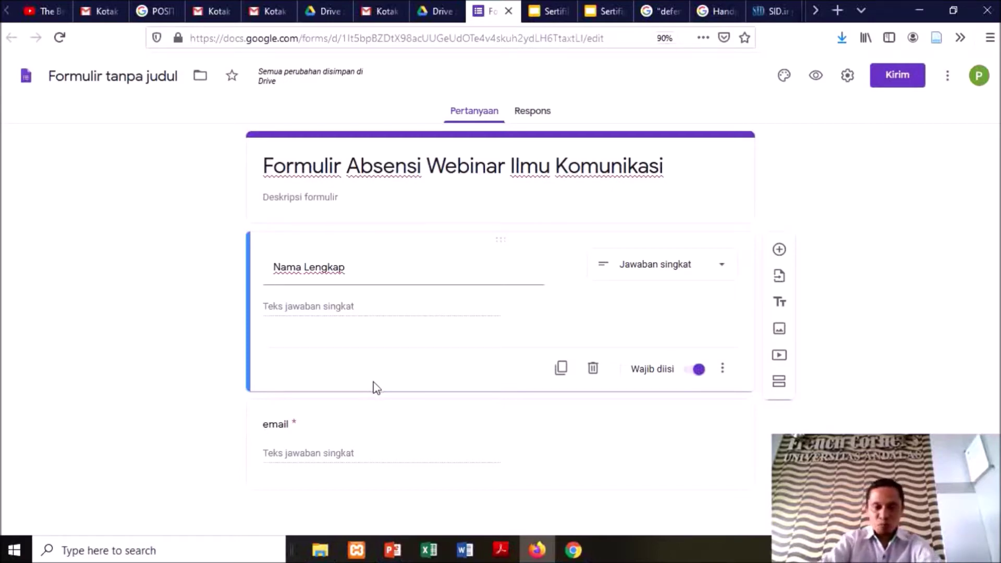
pyautogui.click(562, 369)
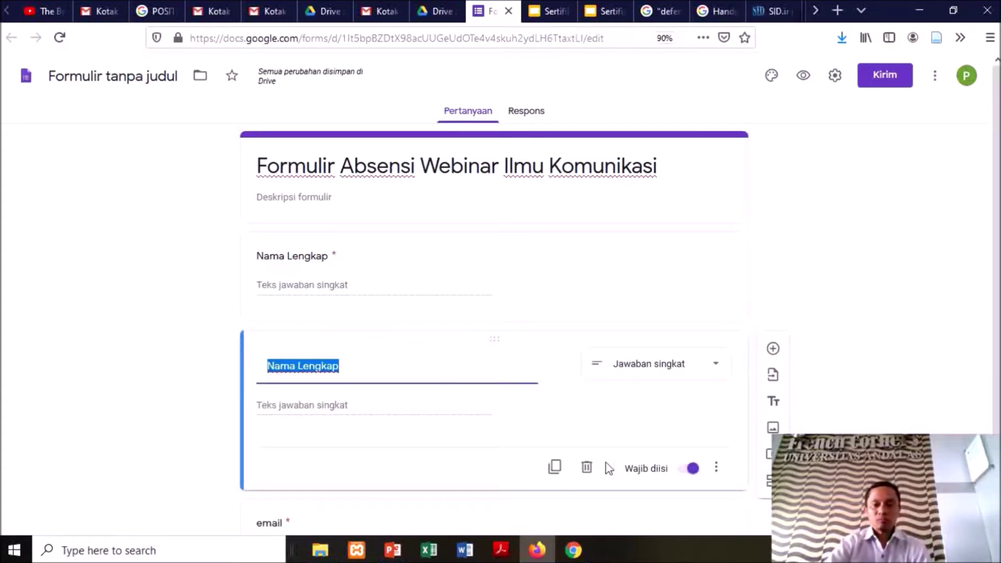
pyautogui.scroll(-1, 486, 368)
pyautogui.scroll(-1, 486, 369)
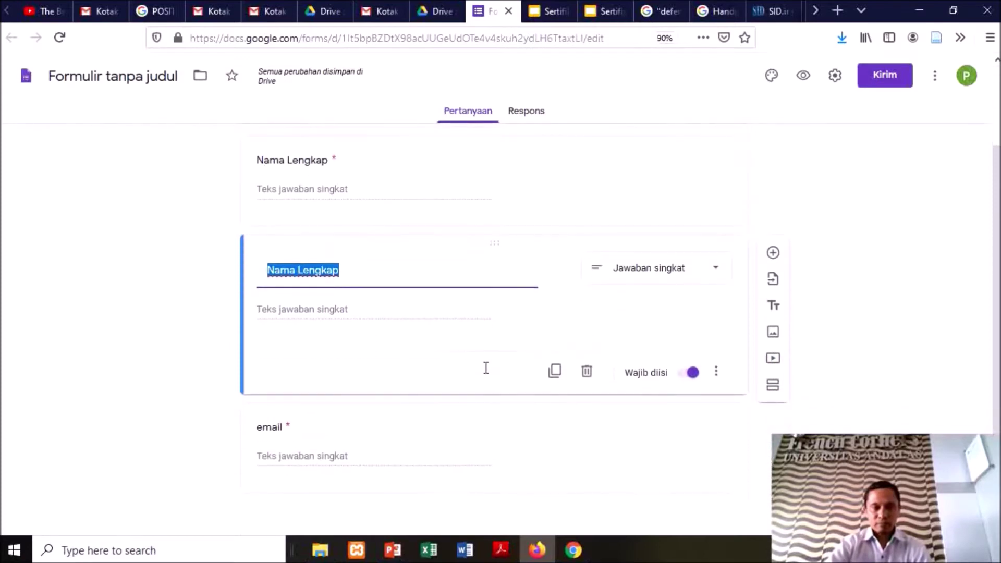
pyautogui.scroll(2, 487, 373)
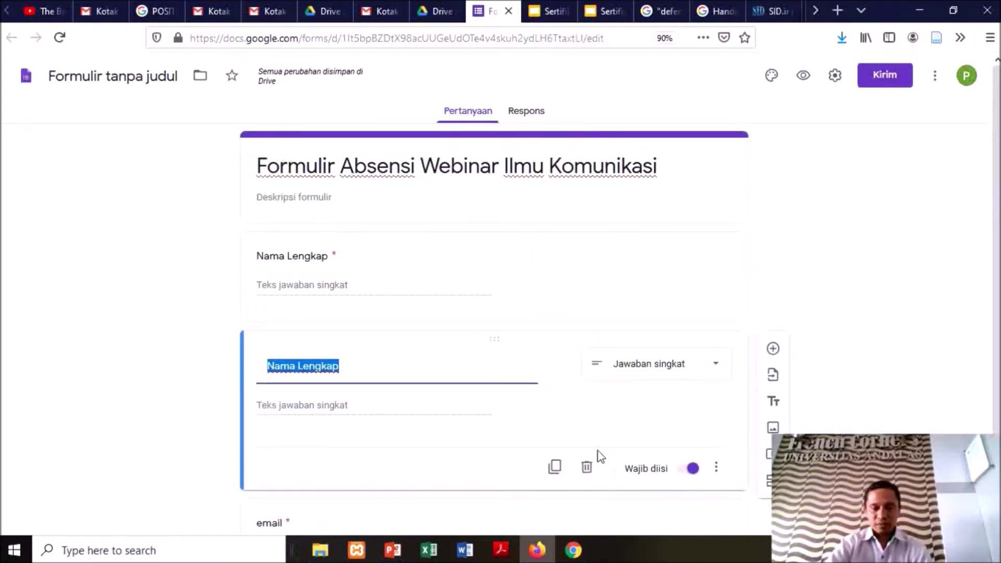
pyautogui.click(586, 467)
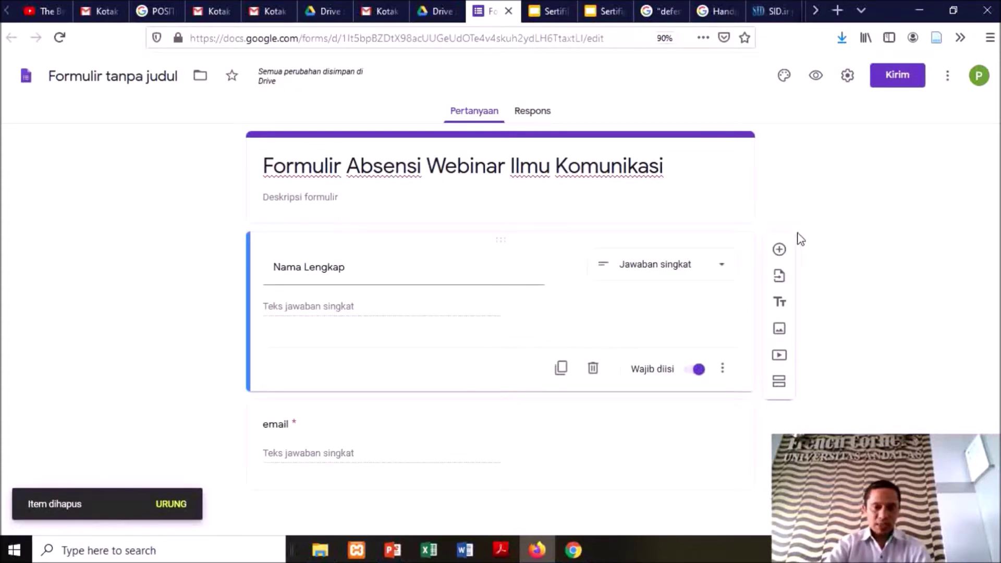
pyautogui.click(778, 250)
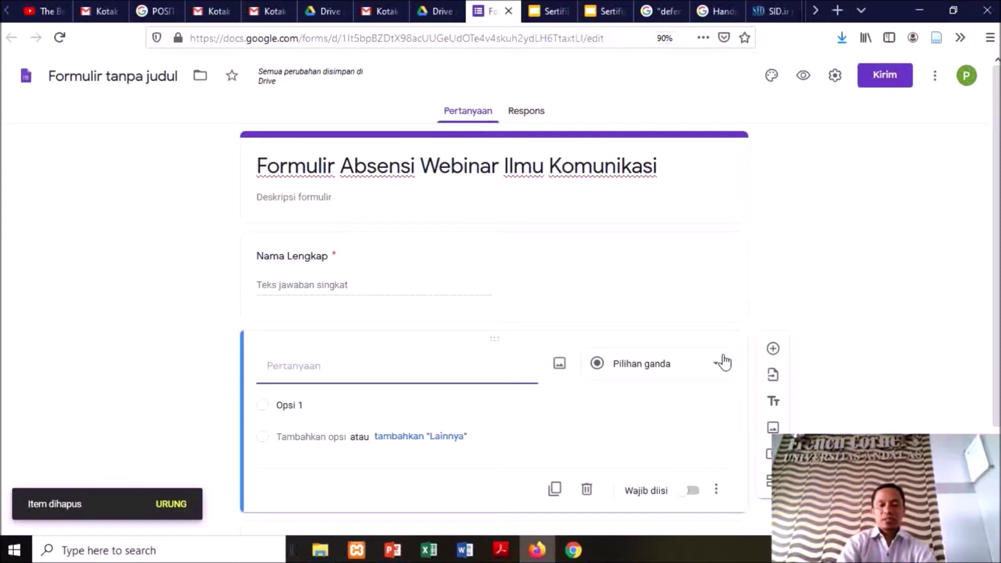
# Title the new question 'Jenis Kelamin' and keep it as multiple choice
pyautogui.write('Jen')
pyautogui.press('BackSpace')
pyautogui.write('is Kelami')
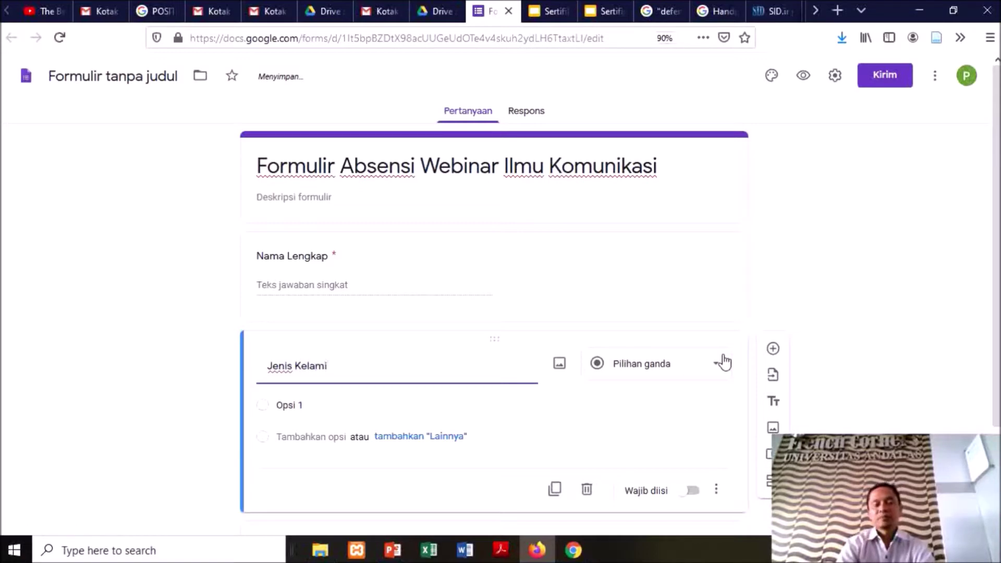
pyautogui.write('n')
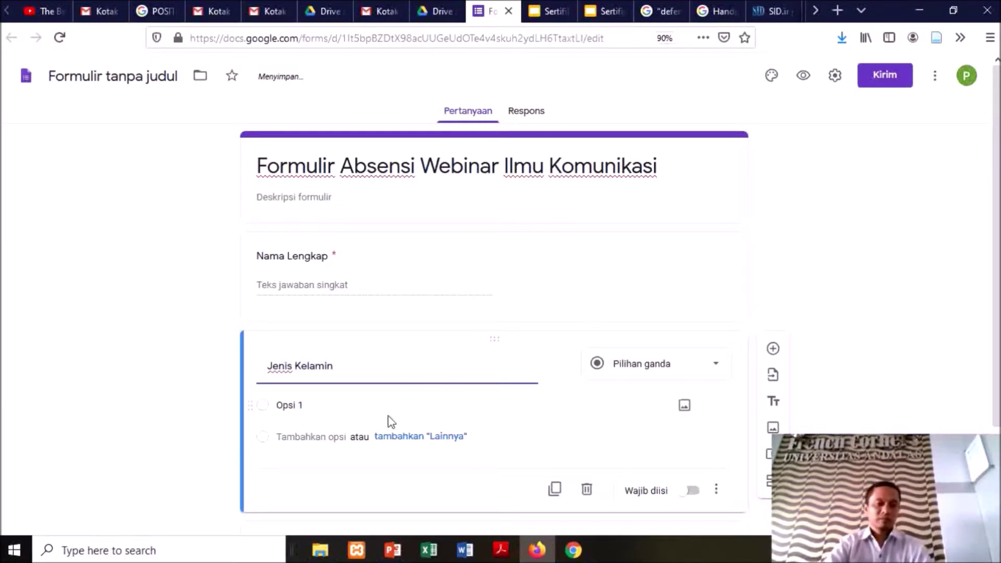
pyautogui.click(674, 375)
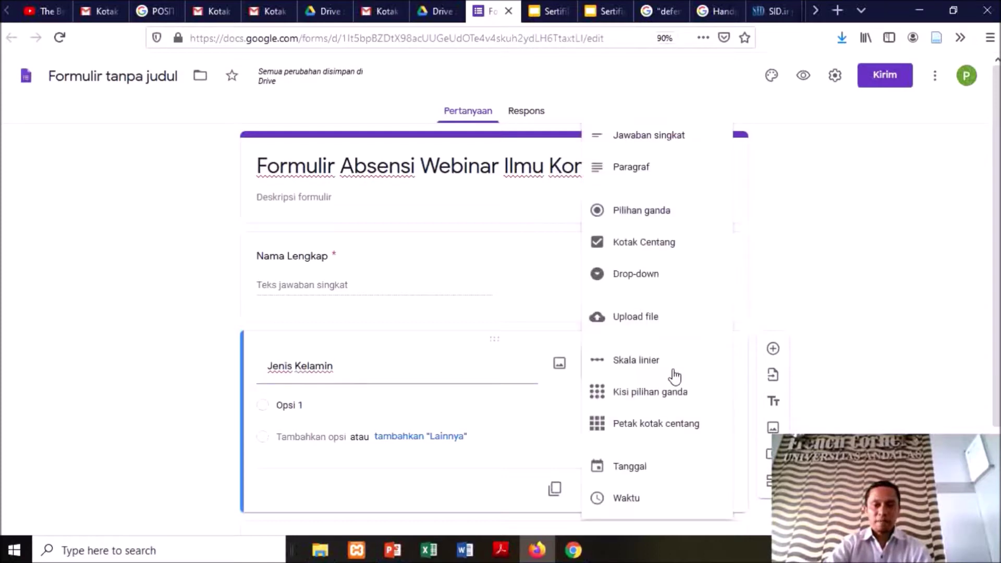
pyautogui.click(643, 211)
# Set its answer choices to 'Laki-laki' and 'Perempuan'
pyautogui.click(289, 404)
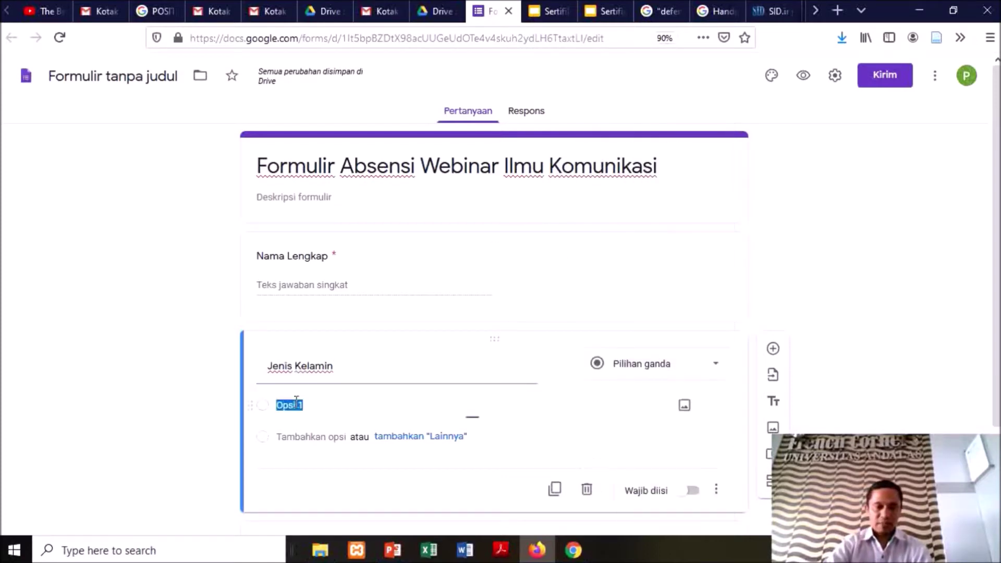
pyautogui.write('Laki-l')
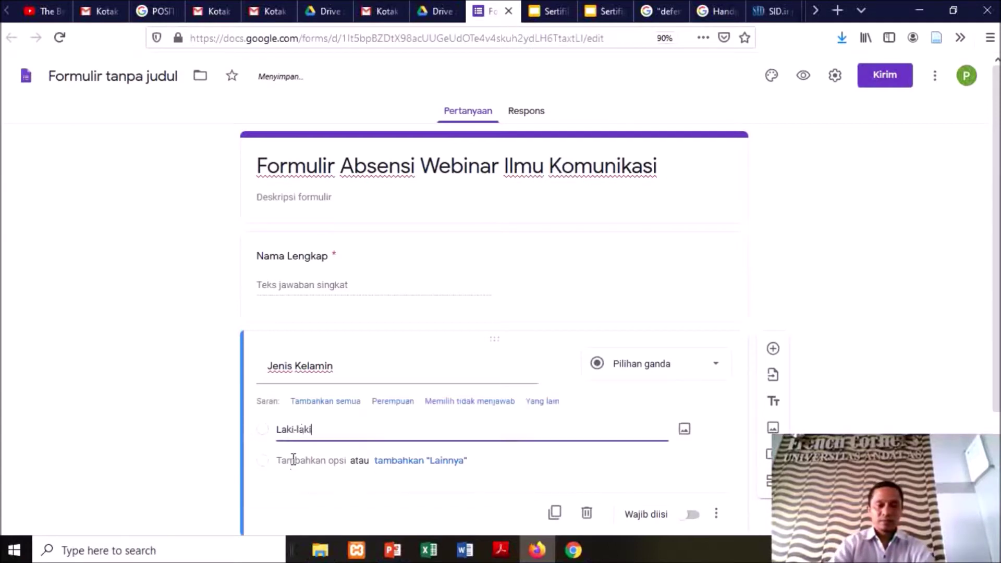
pyautogui.write('aki')
pyautogui.click(293, 460)
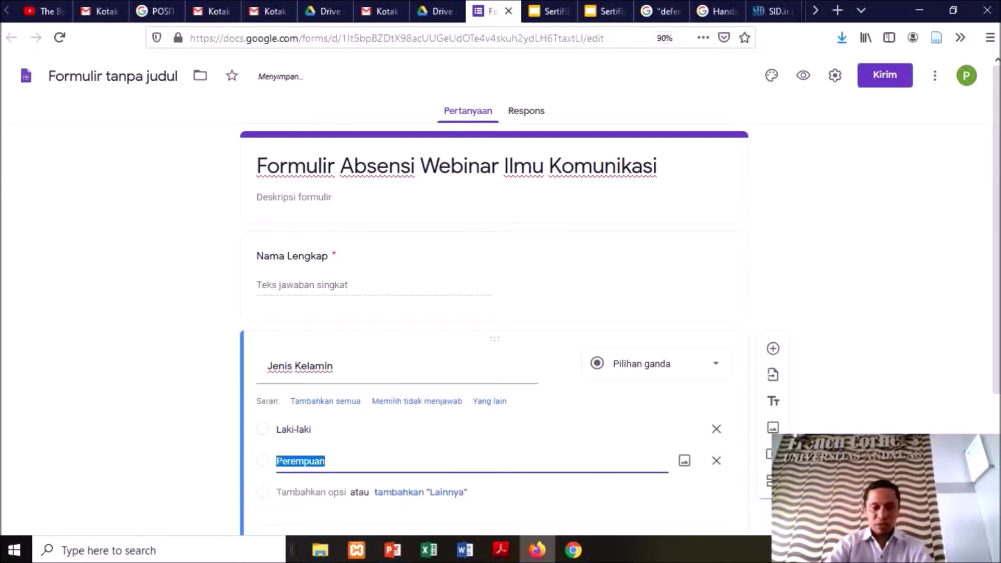
pyautogui.click(679, 503)
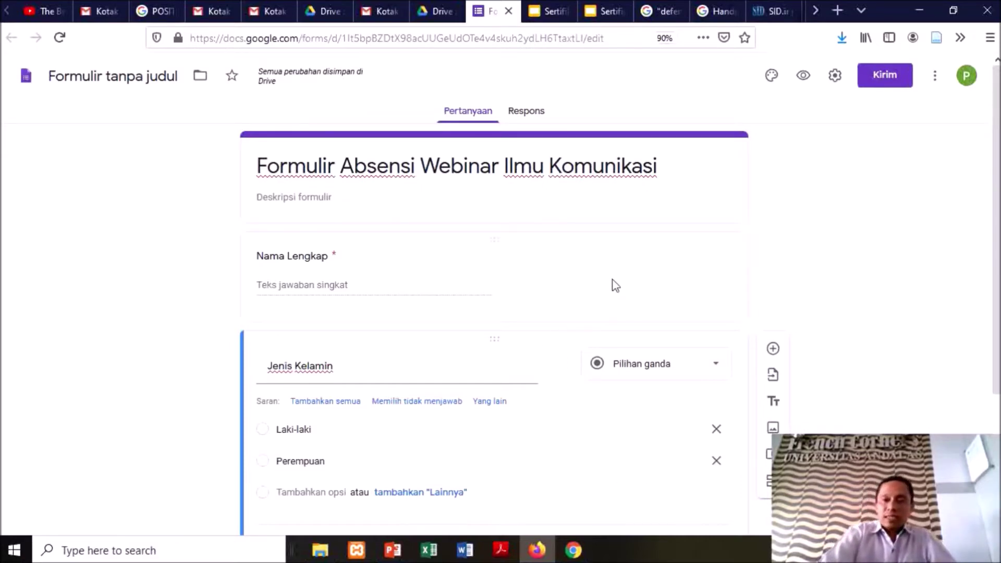
pyautogui.click(138, 78)
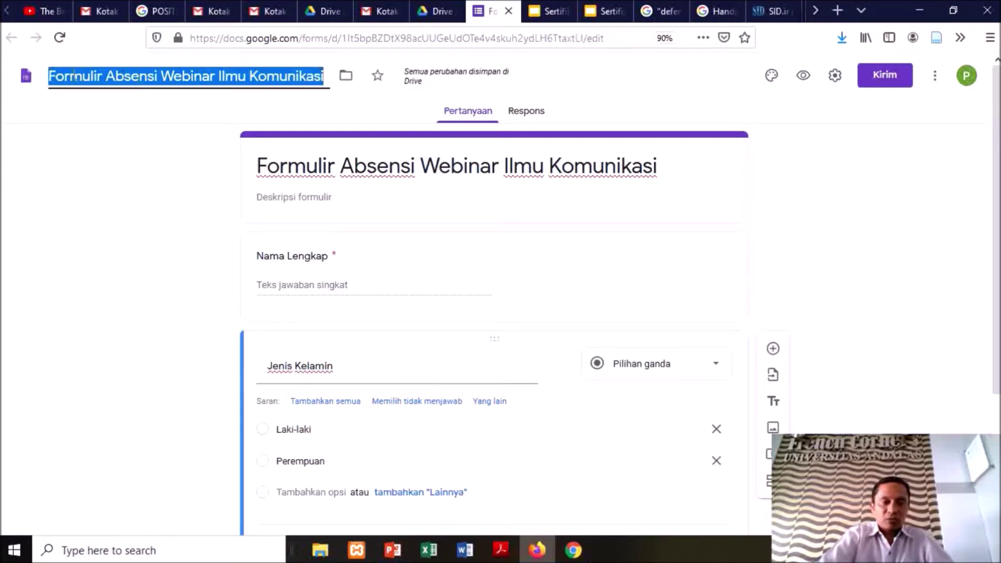
# Confirm the file name to match the form title
pyautogui.click(57, 73)
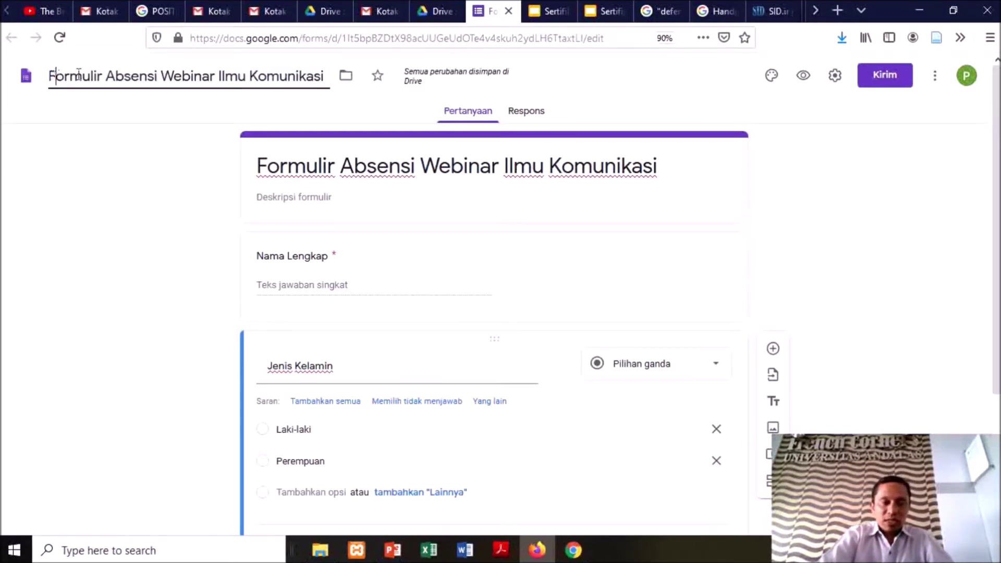
pyautogui.click(323, 160)
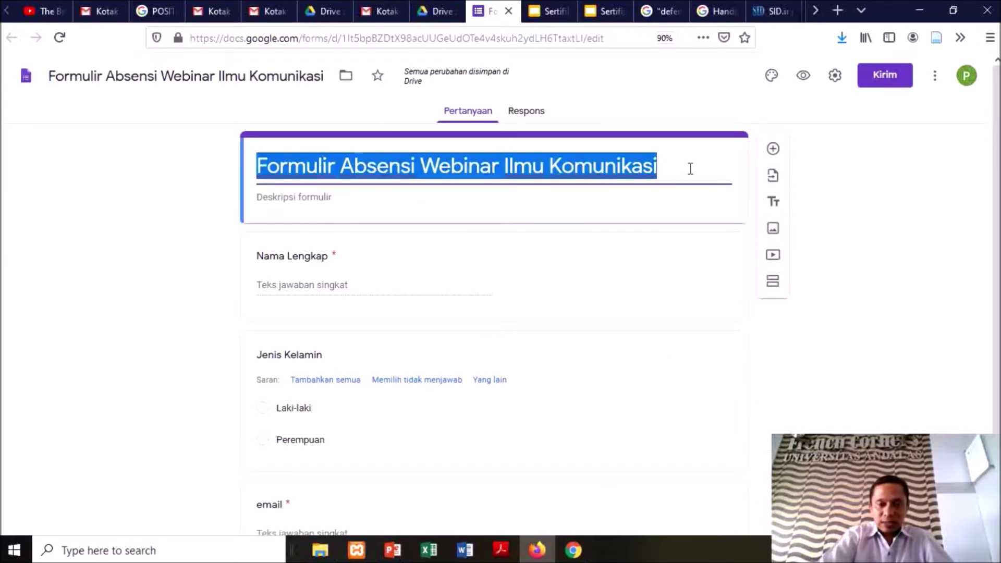
pyautogui.click(691, 242)
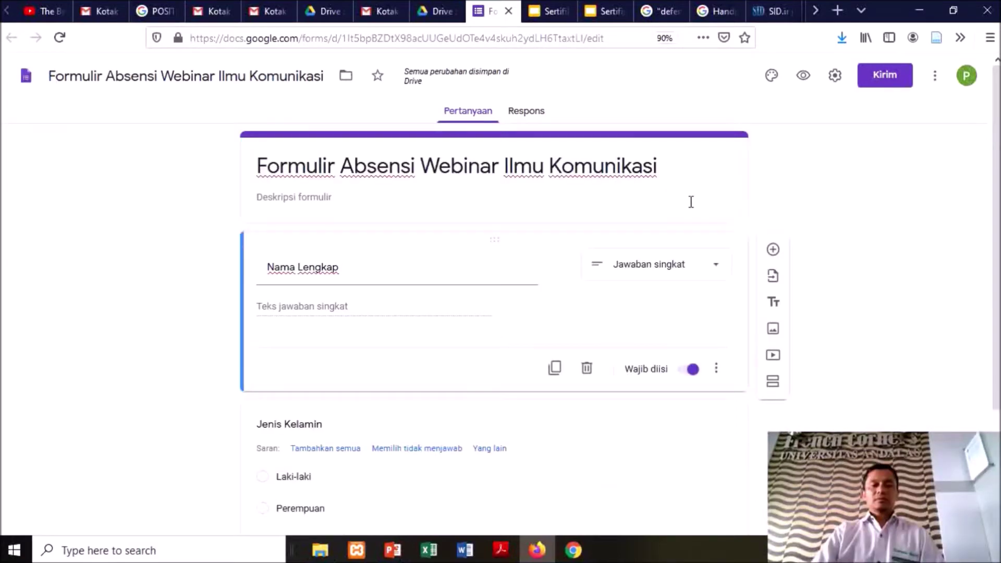
# Write the form description 'Isikan data dengan benar (Nama lengkap & email)'
pyautogui.click(373, 201)
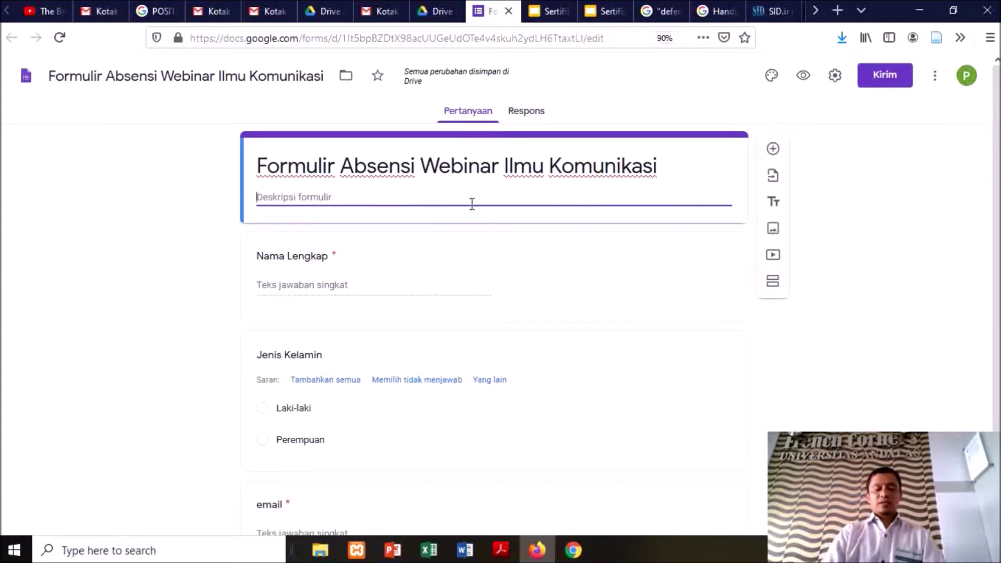
pyautogui.write('Isikan')
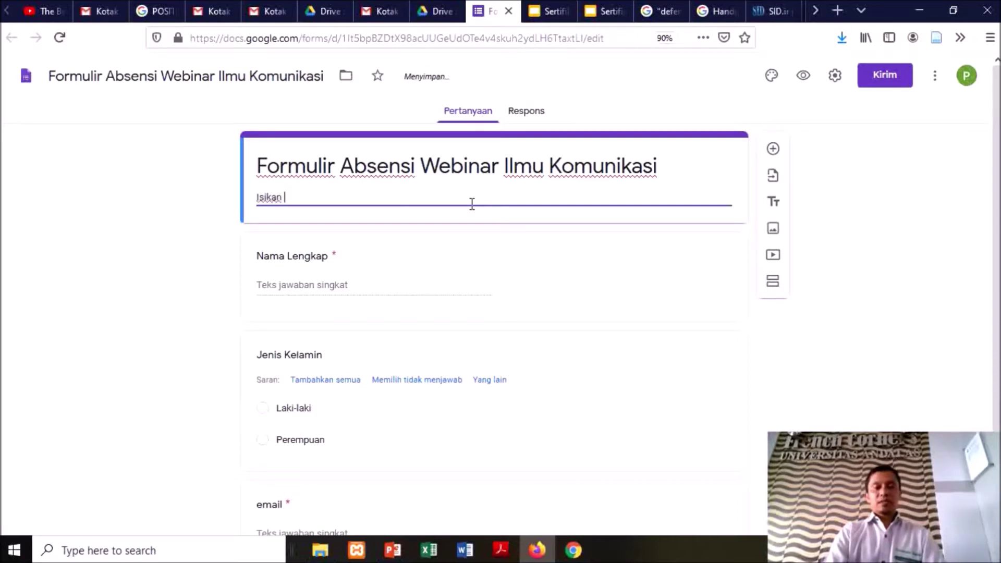
pyautogui.write(' data dengan benar ')
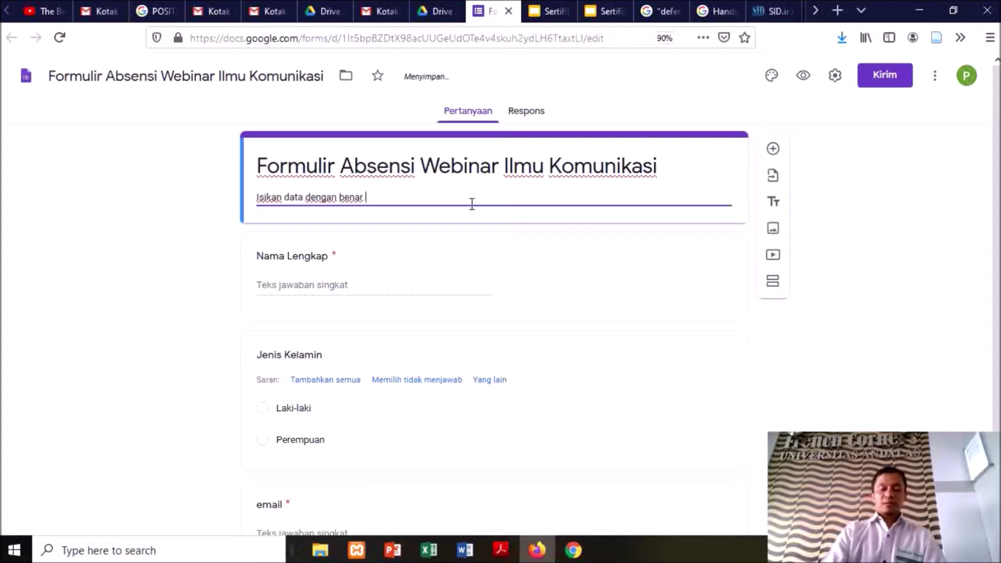
pyautogui.write('(teruma')
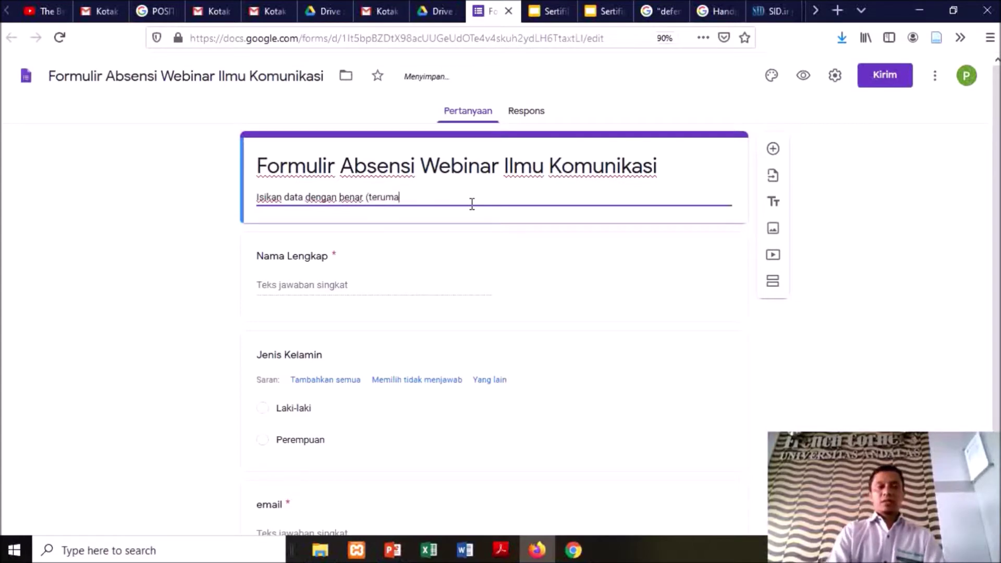
pyautogui.write('t')
pyautogui.press('BackSpace')
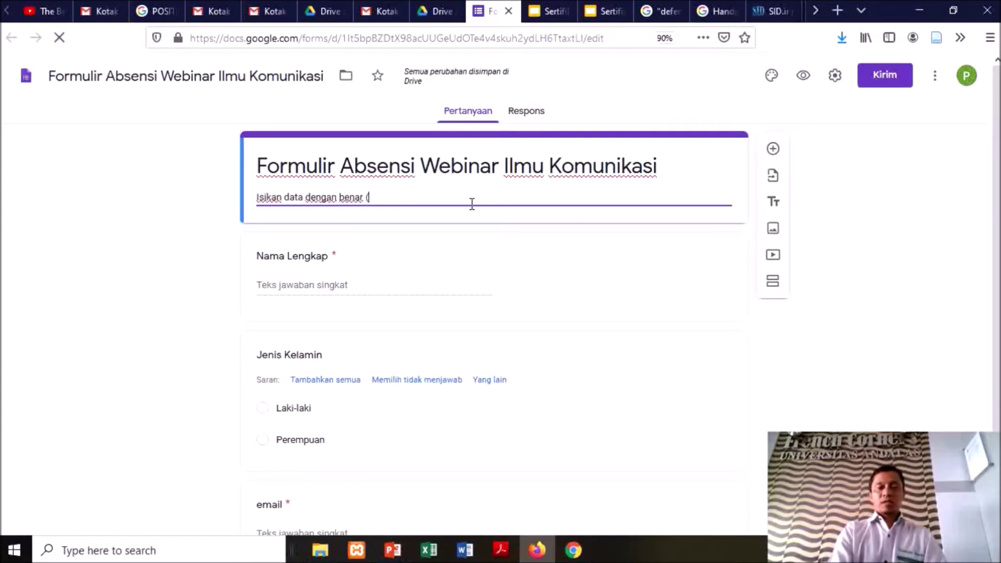
pyautogui.write('Nama lengkap & email')
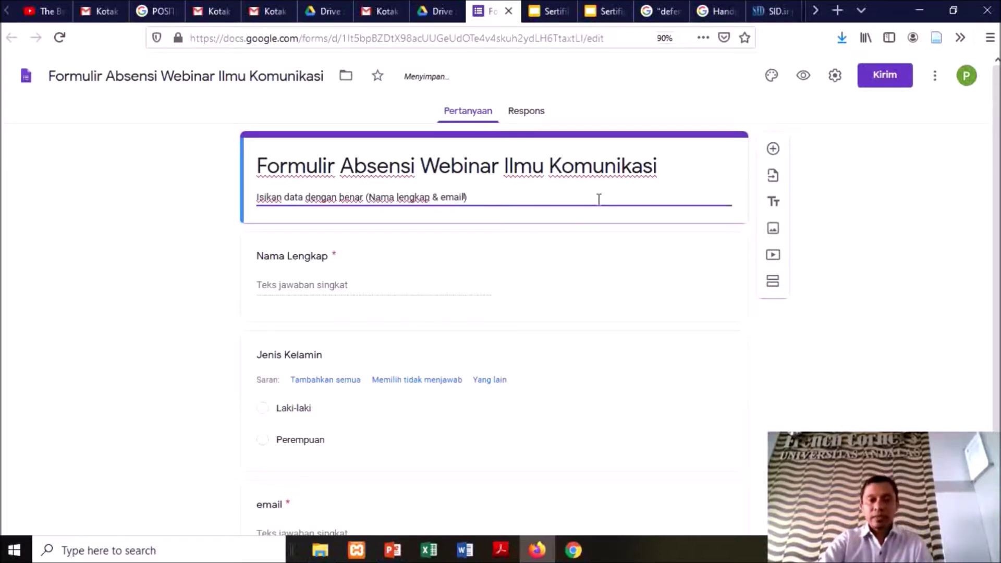
pyautogui.press('F5')
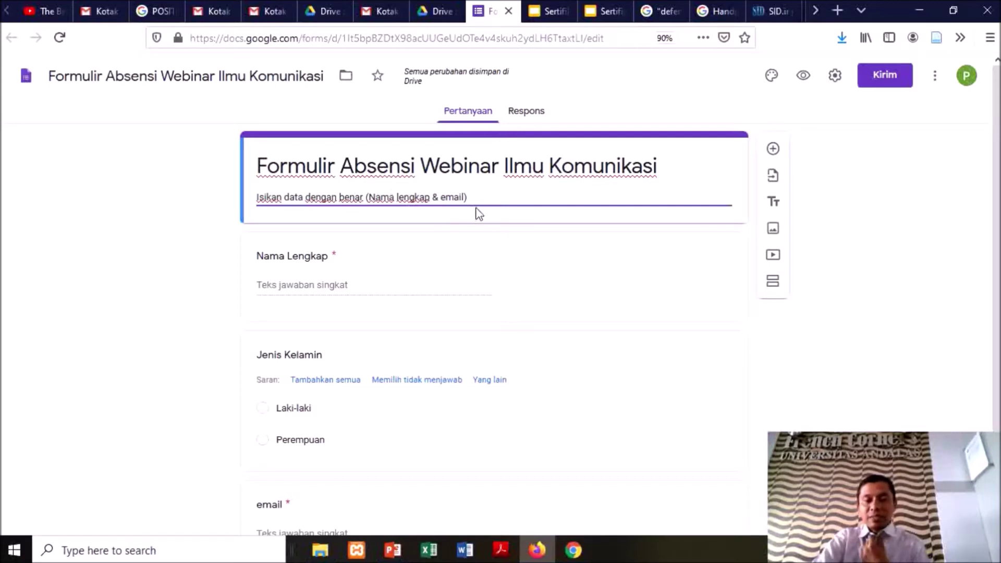
pyautogui.click(484, 240)
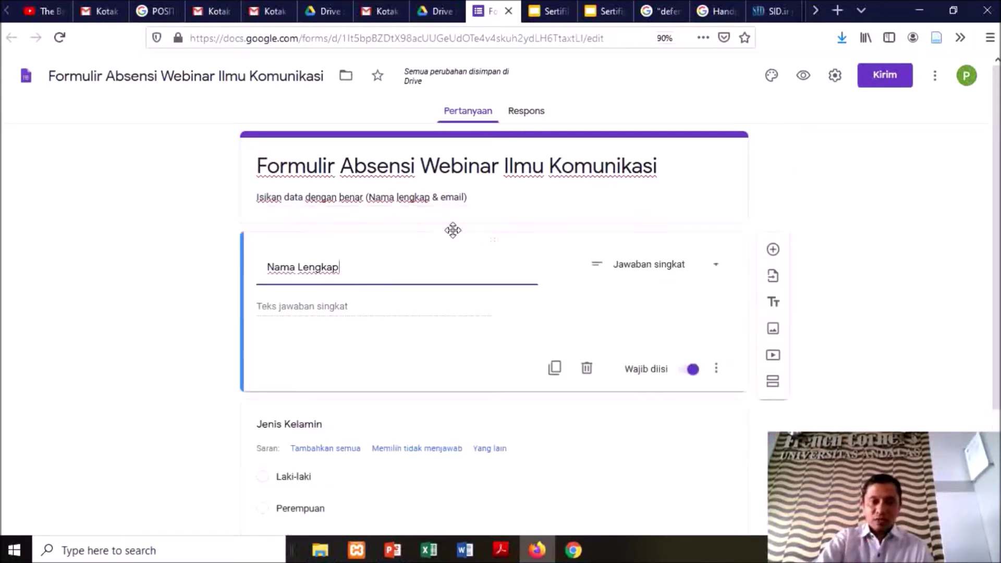
# Turn off 'Tampilkan link untuk menyerahkan tanggapan lain' in Presentasi settings and save
pyautogui.click(835, 78)
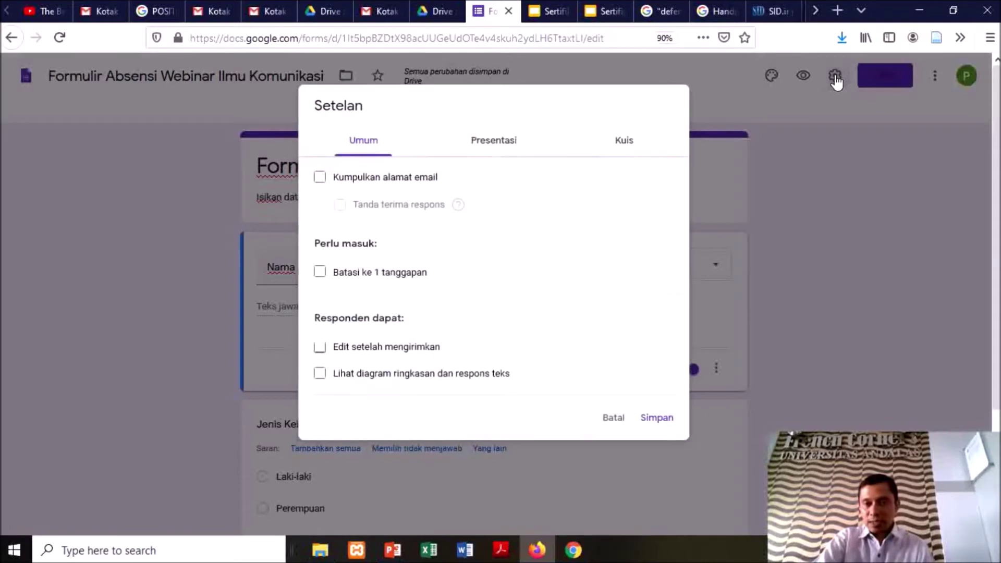
pyautogui.click(513, 143)
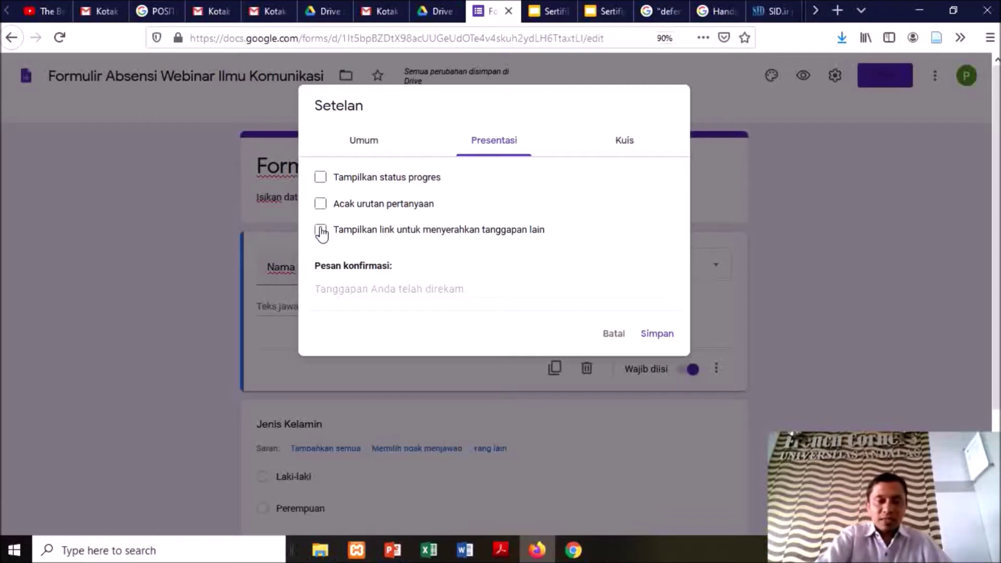
pyautogui.click(320, 230)
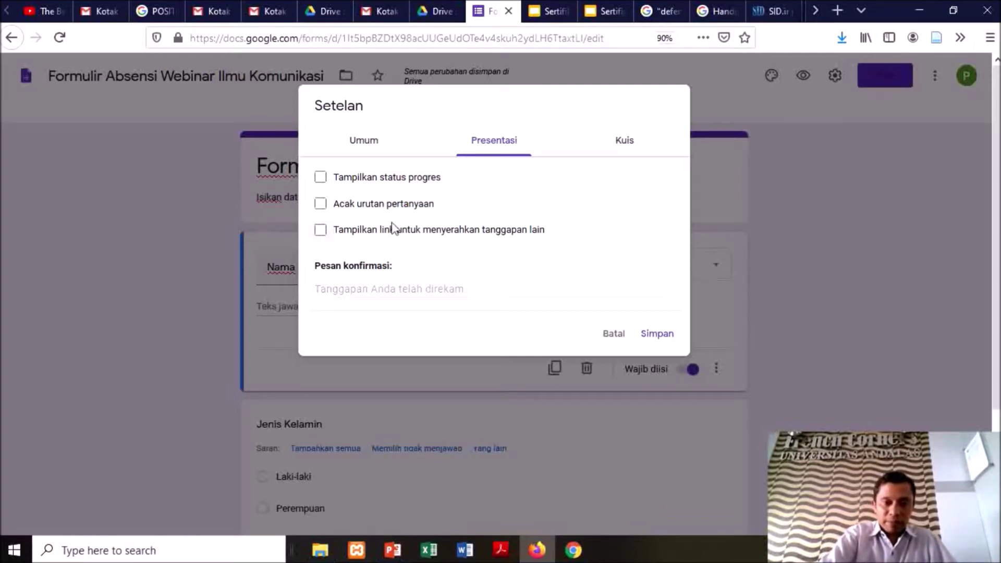
pyautogui.click(652, 333)
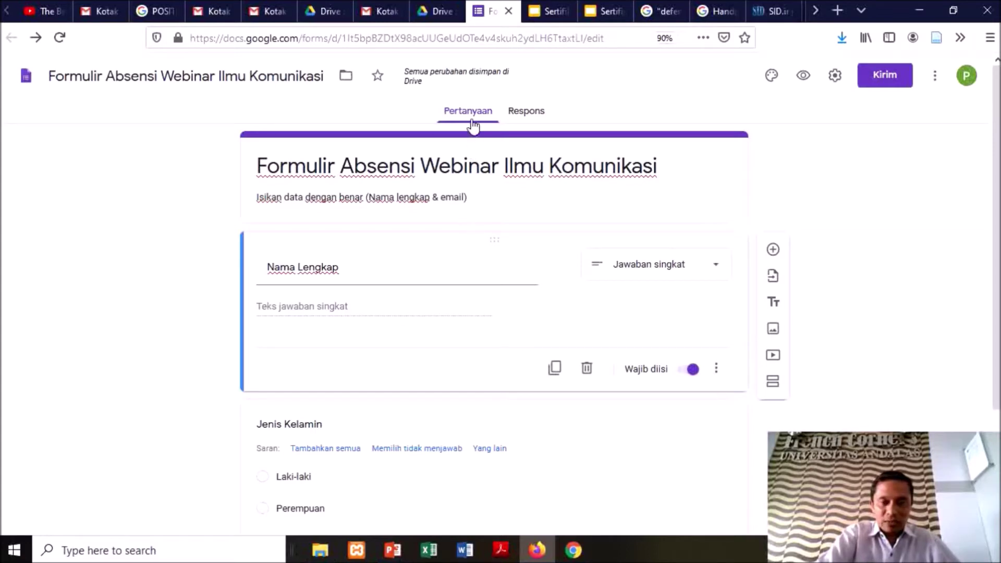
# Link the form's responses to a new spreadsheet and open it in Sheets
pyautogui.click(527, 113)
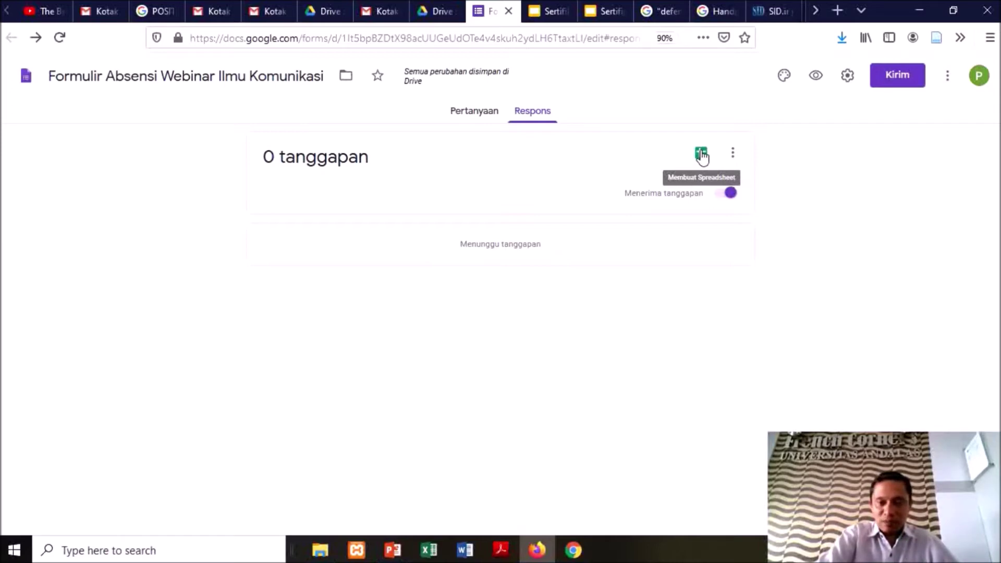
pyautogui.click(701, 154)
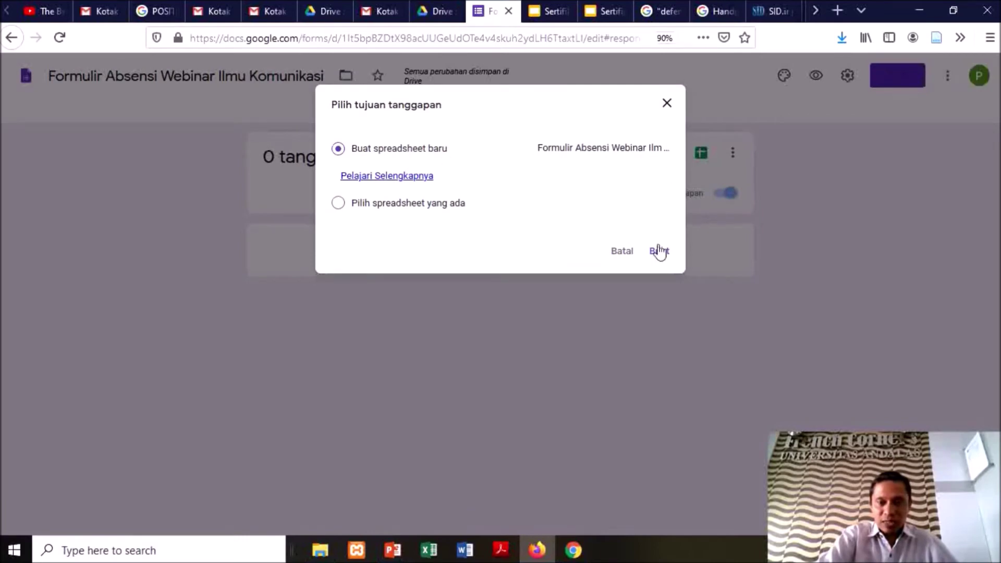
pyautogui.click(659, 253)
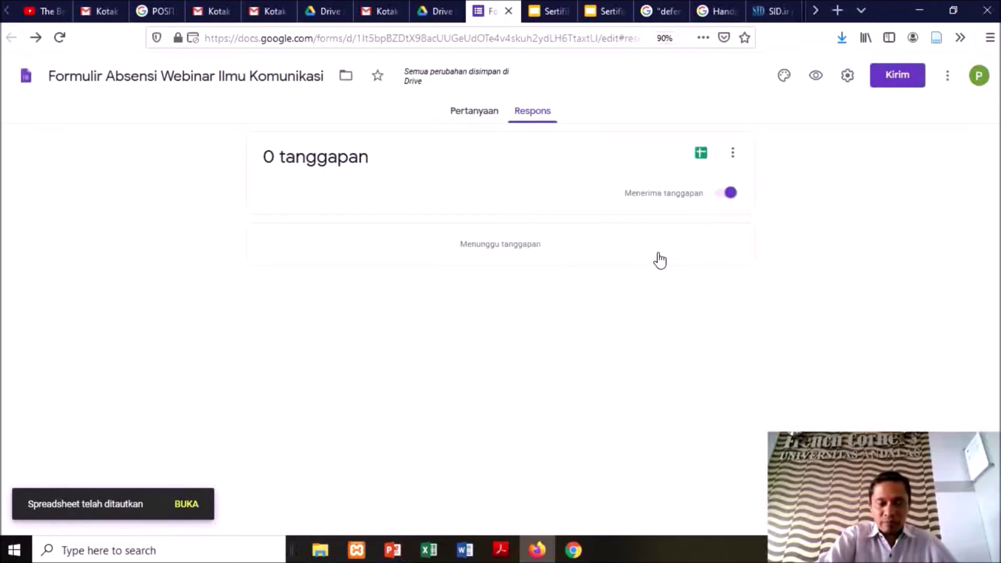
pyautogui.click(701, 152)
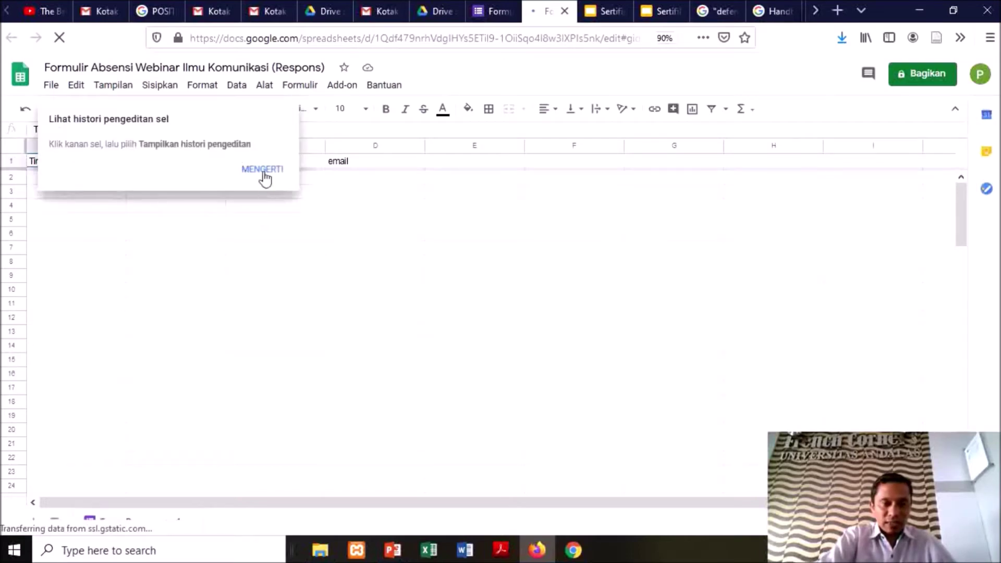
pyautogui.click(263, 170)
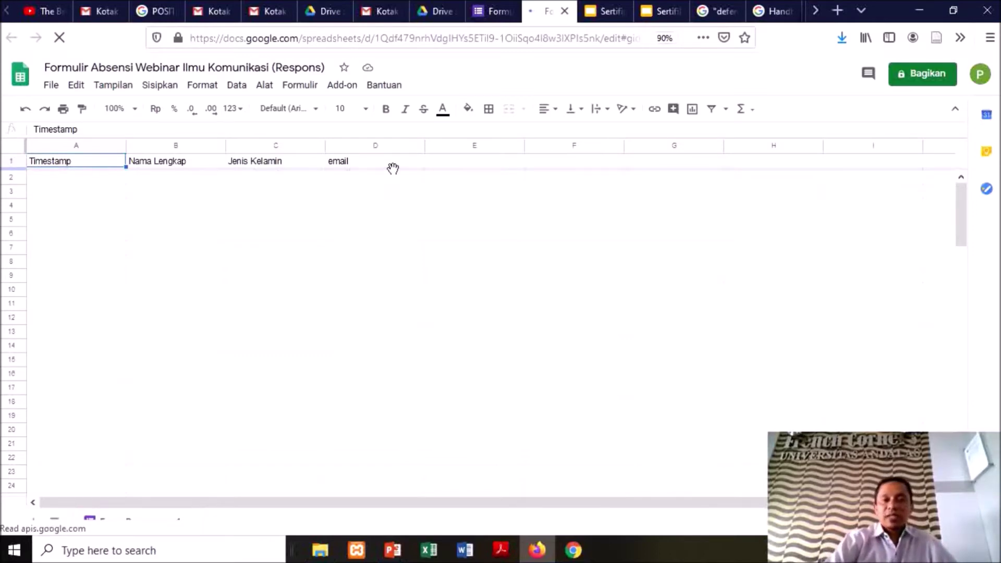
pyautogui.click(186, 182)
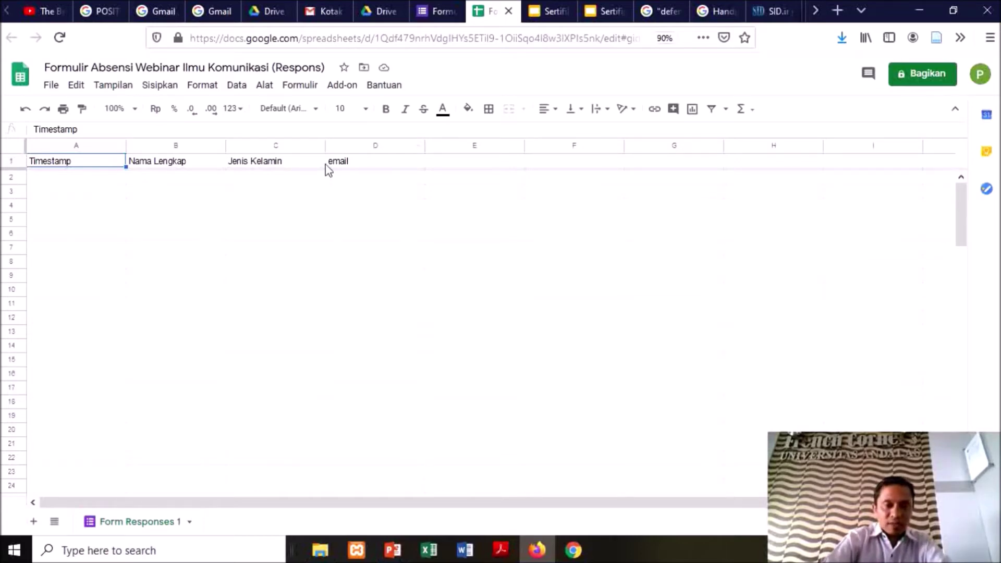
# Find the Autocrat add-on under Dapatkan add-on, install it, and continue to sign-in
pyautogui.click(342, 86)
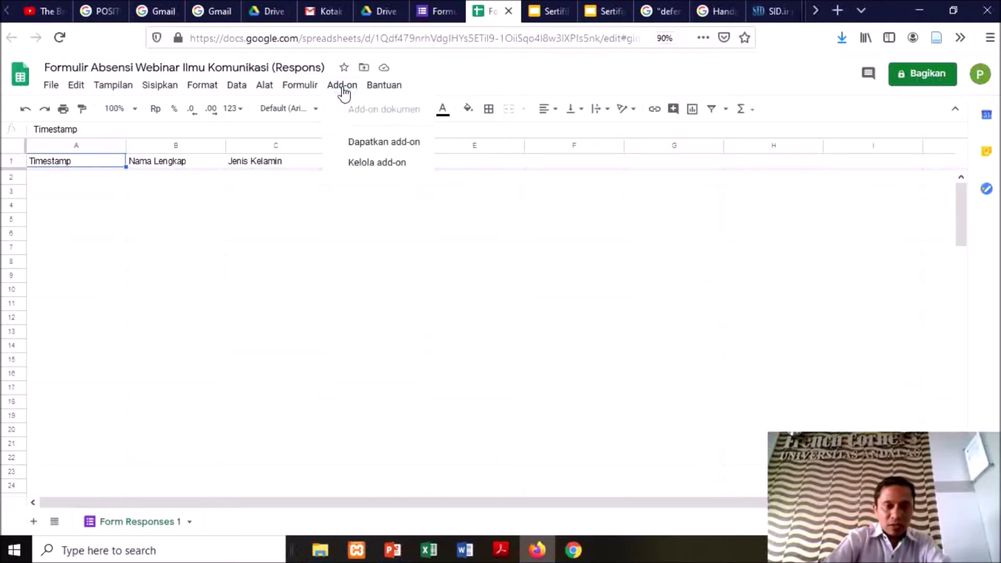
pyautogui.click(373, 148)
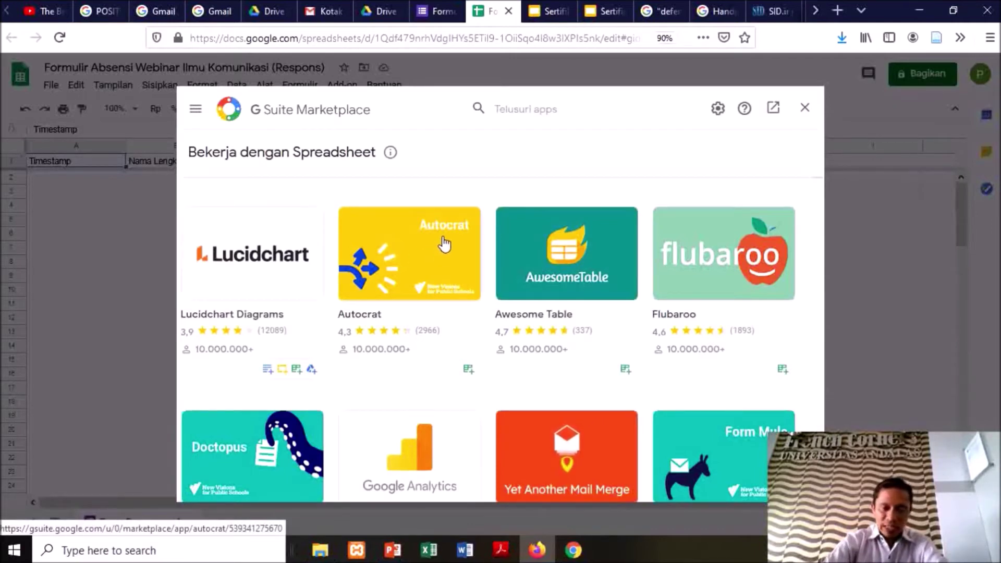
pyautogui.click(418, 257)
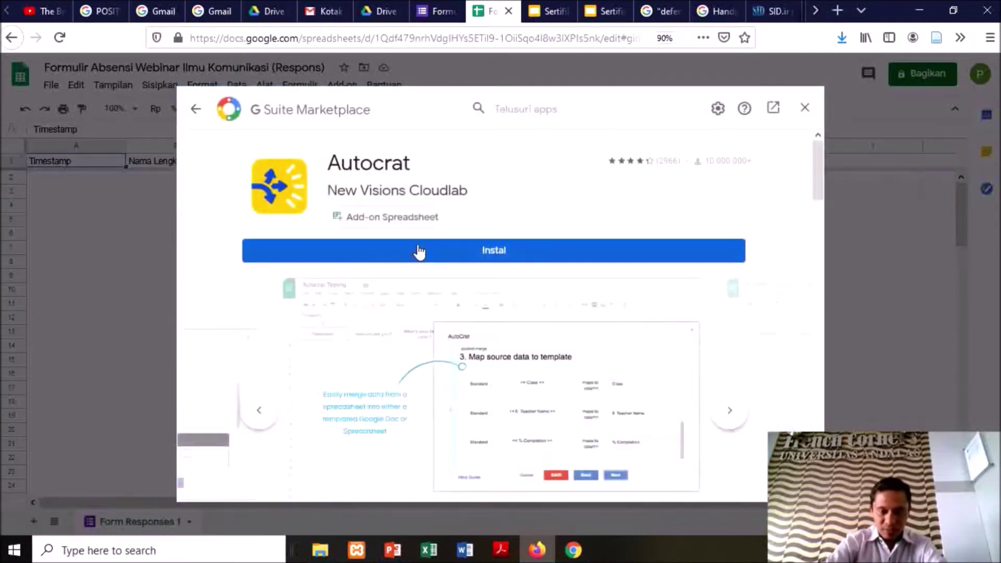
pyautogui.click(500, 253)
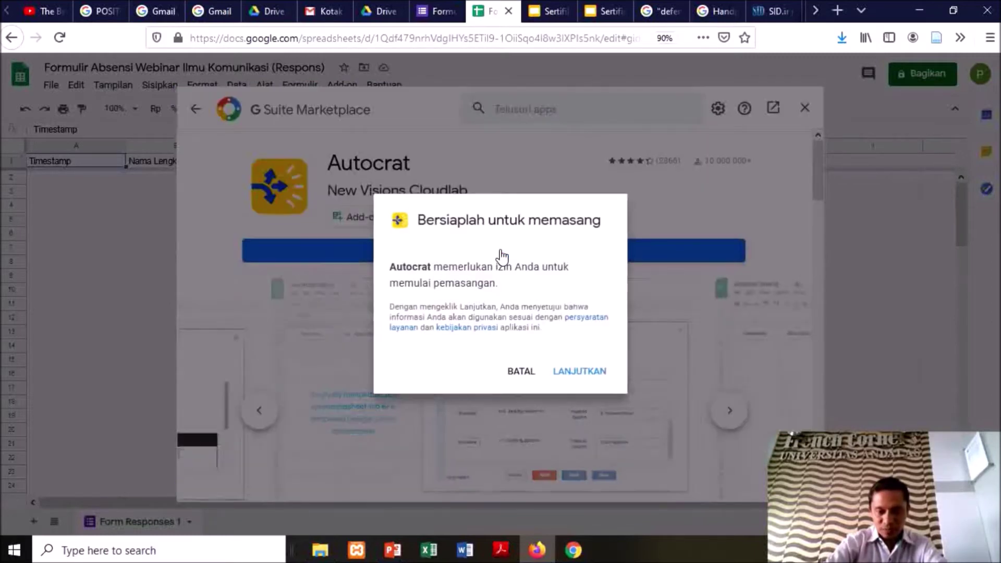
pyautogui.click(578, 375)
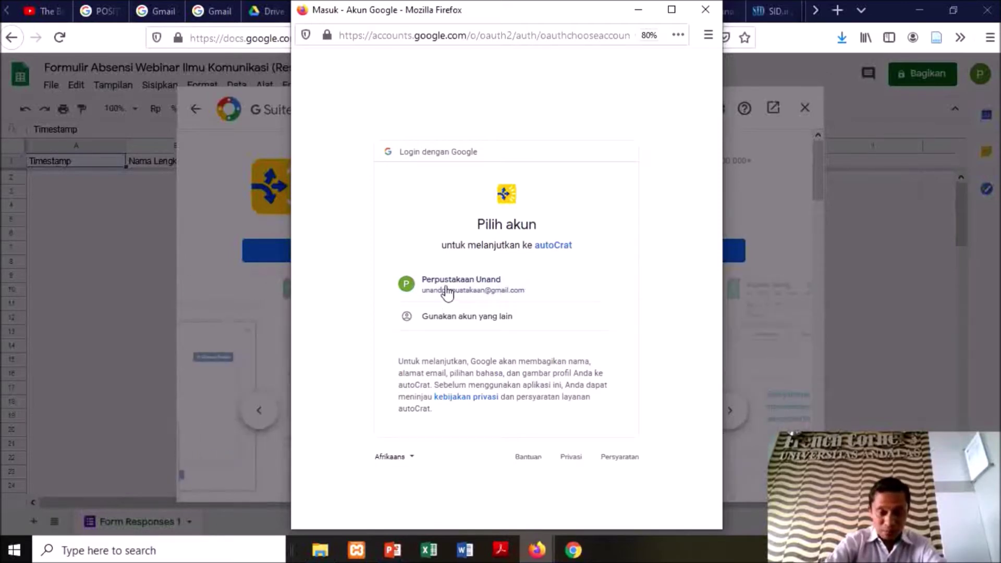
# Pick the Google account, allow autoCrat access, and dismiss the installed confirmation
pyautogui.click(478, 288)
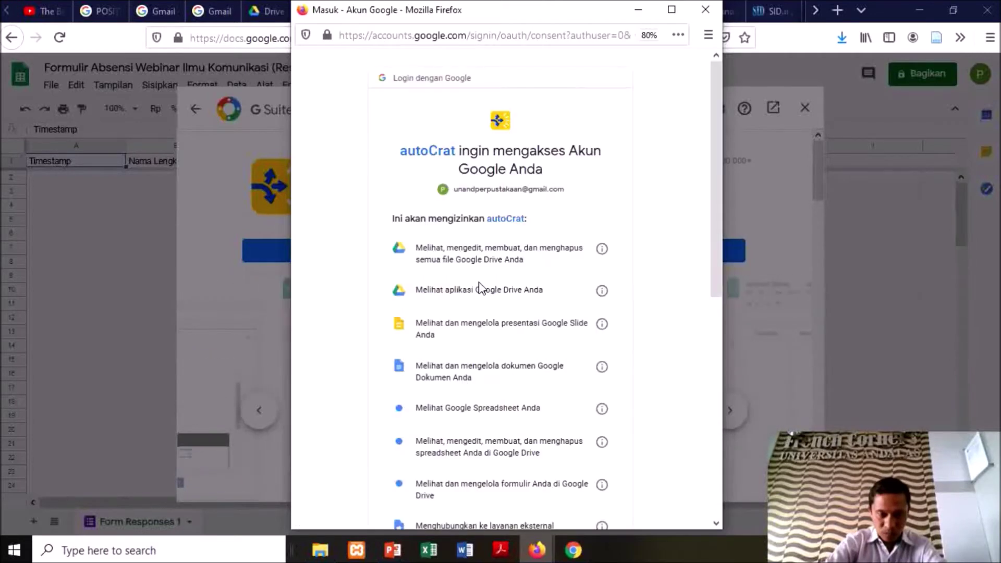
pyautogui.scroll(-2, 482, 289)
pyautogui.scroll(-10, 483, 292)
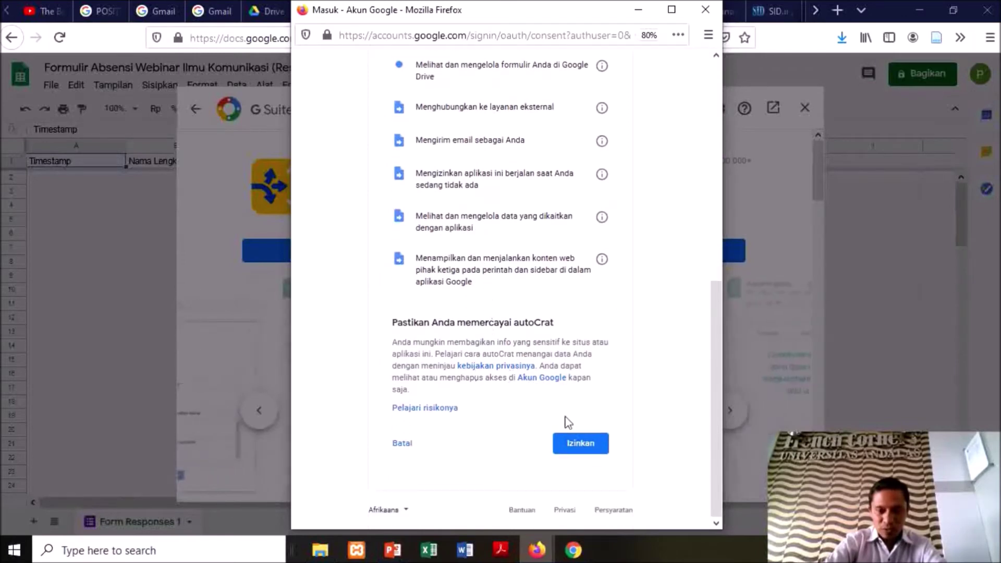
pyautogui.click(575, 448)
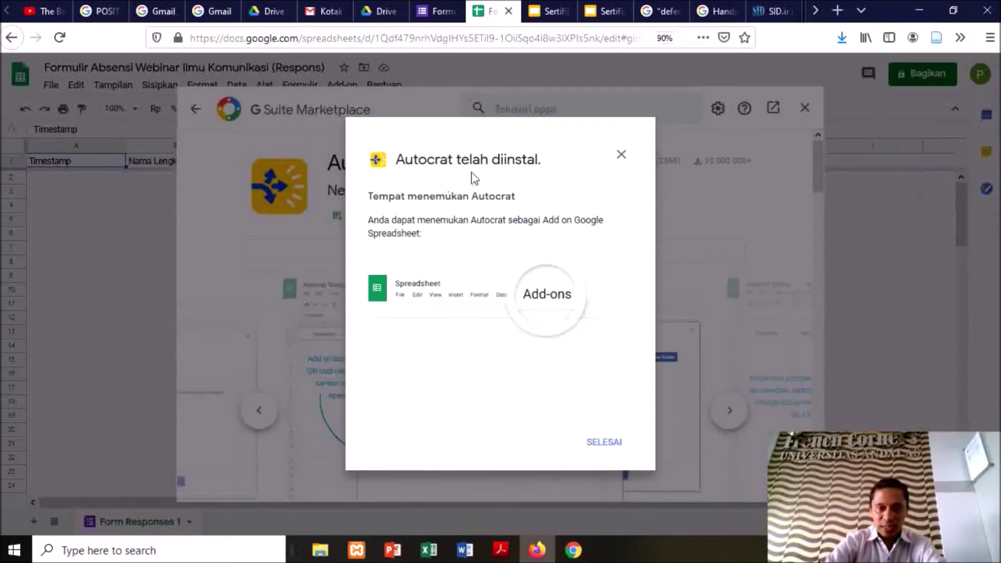
pyautogui.click(606, 444)
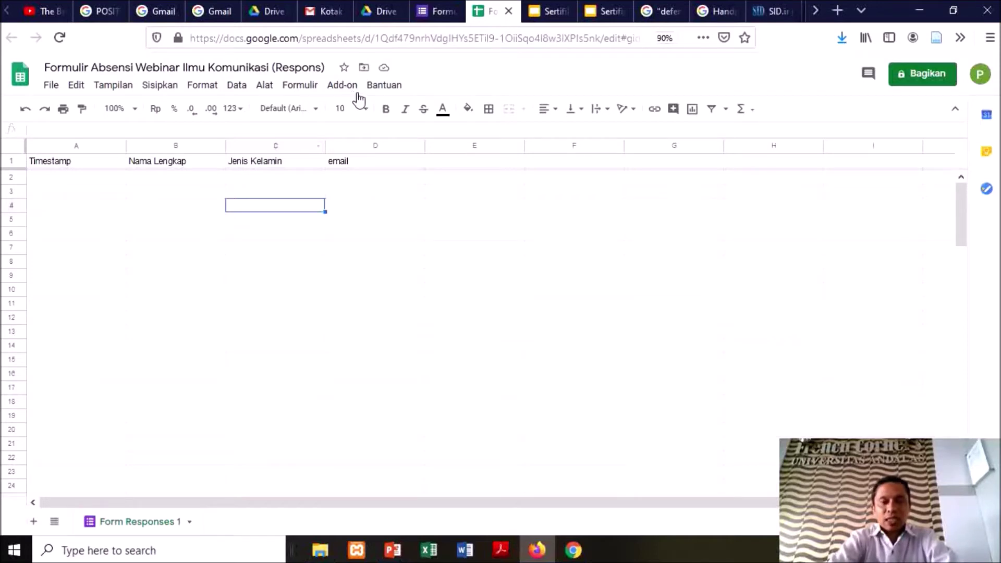
# Review the Sertifikat Webinar slide templates with the <<nama>> placeholder
pyautogui.click(559, 13)
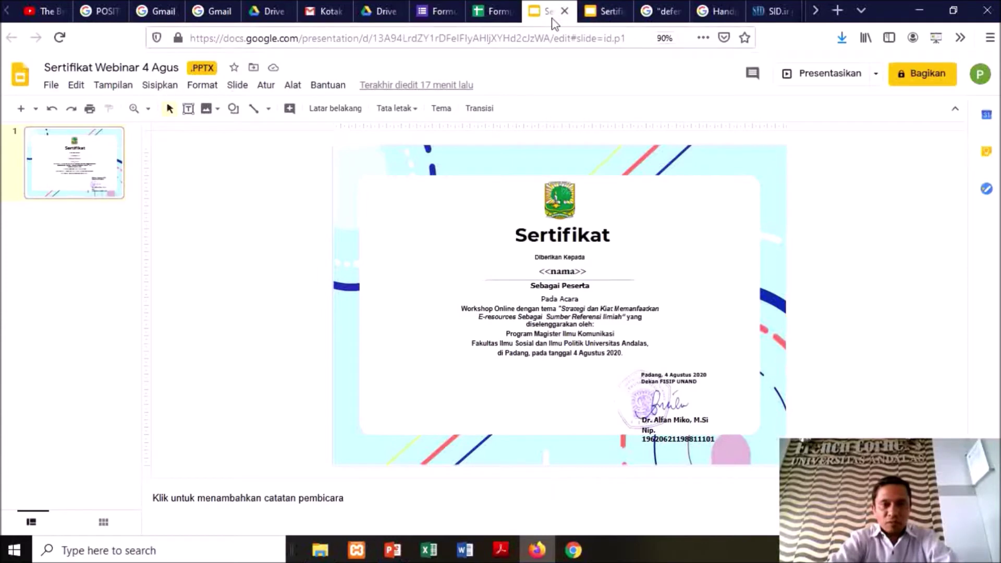
pyautogui.click(614, 14)
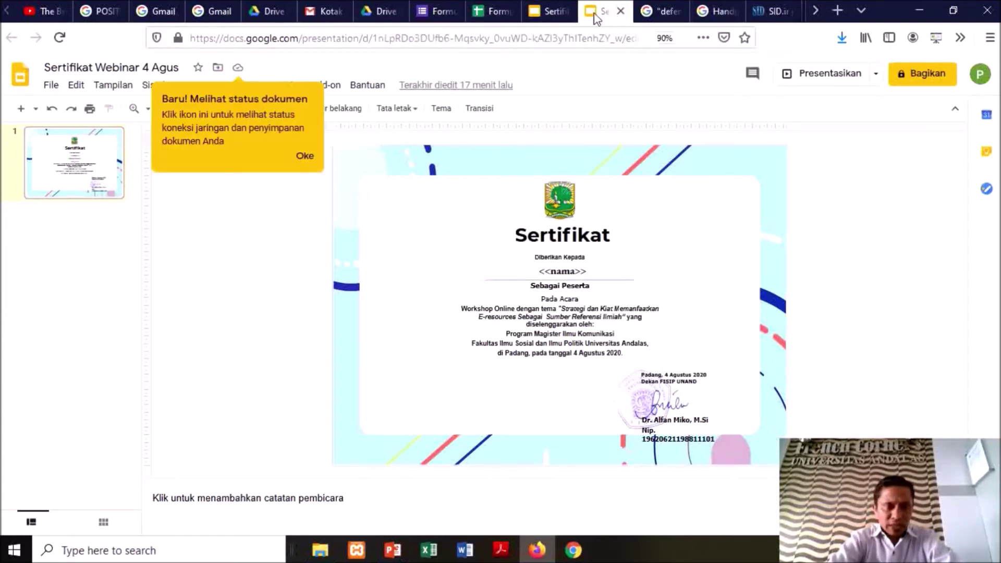
pyautogui.click(304, 156)
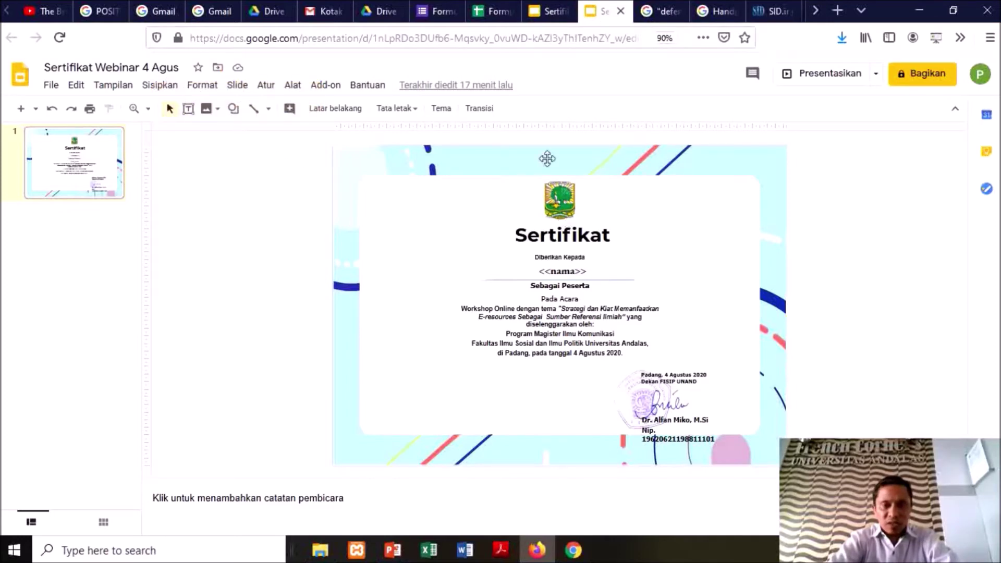
# Back in the responses spreadsheet, launch Autocrat from the Add-on menu
pyautogui.click(492, 10)
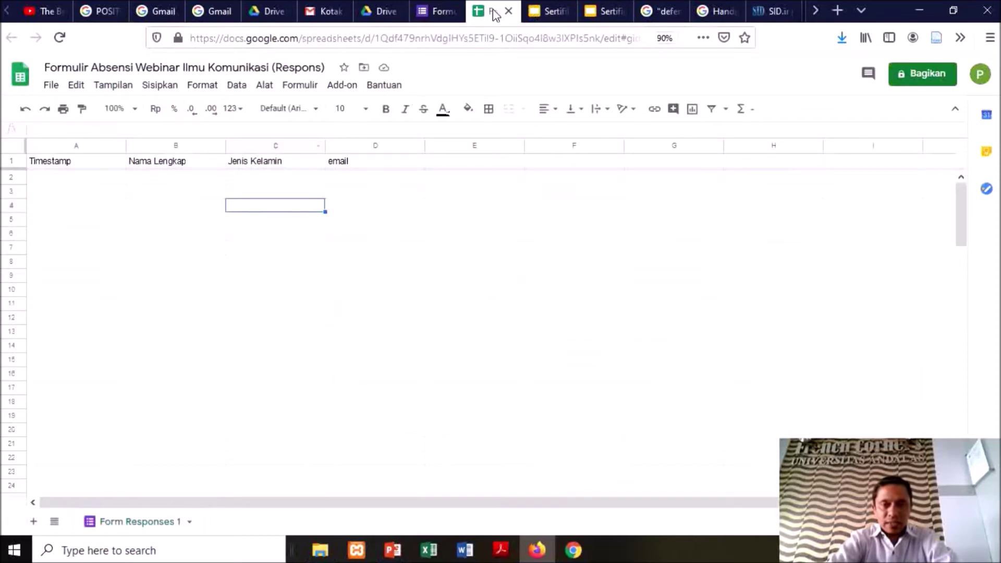
pyautogui.click(341, 85)
pyautogui.moveTo(384, 150)
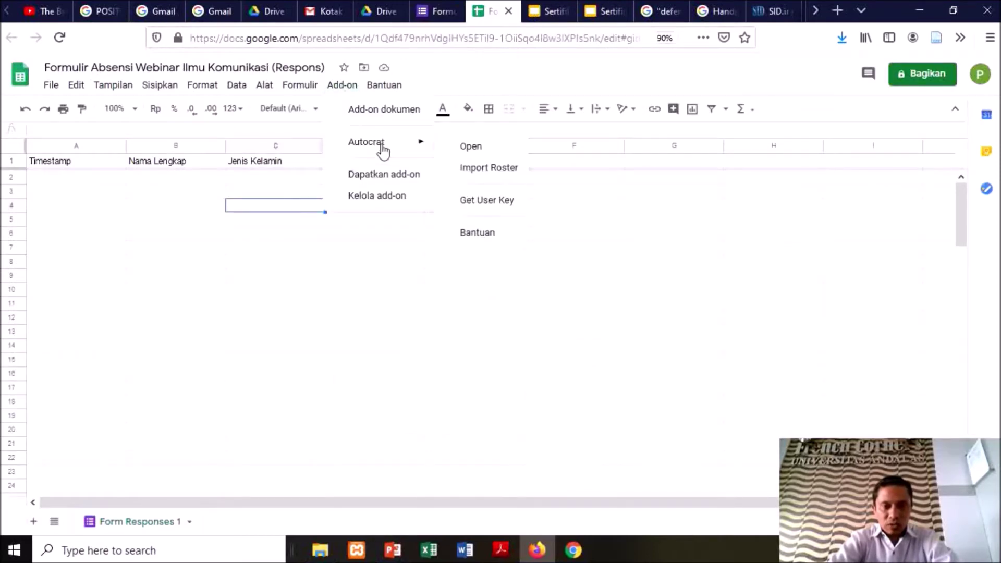
pyautogui.click(471, 148)
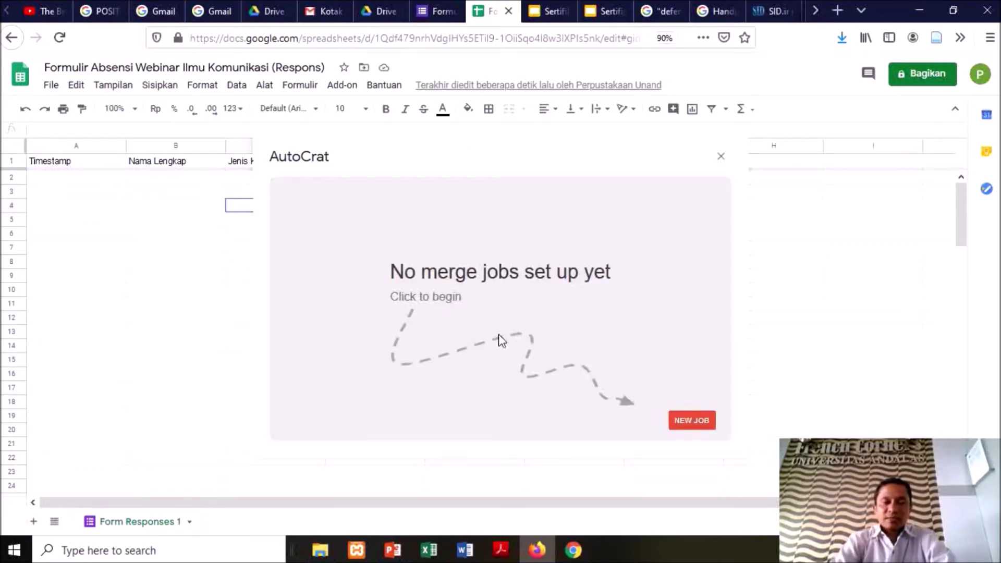
# Create a new merge job named 'Sertifikat Webinar Komunikasi' and advance to template selection
pyautogui.click(692, 425)
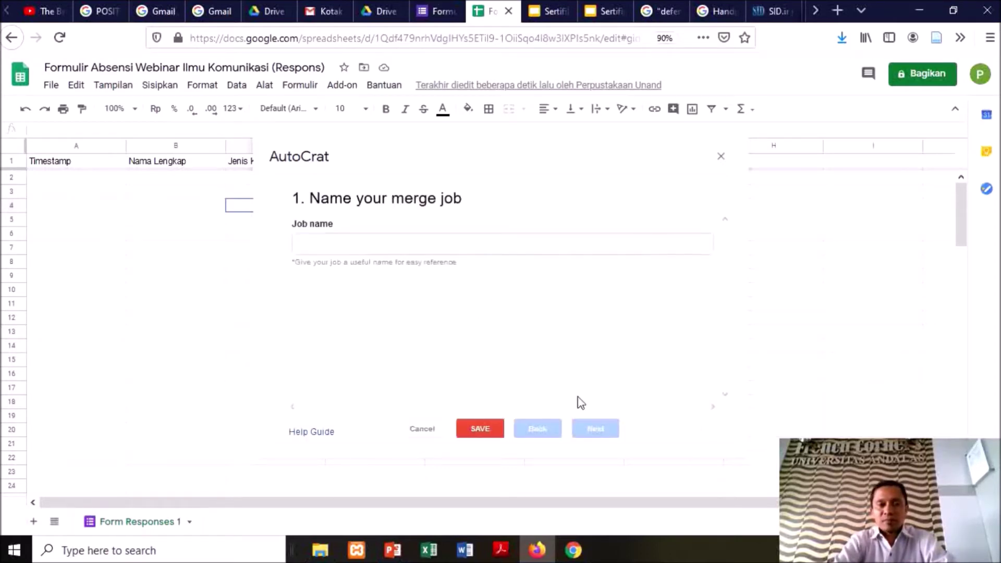
pyautogui.click(454, 242)
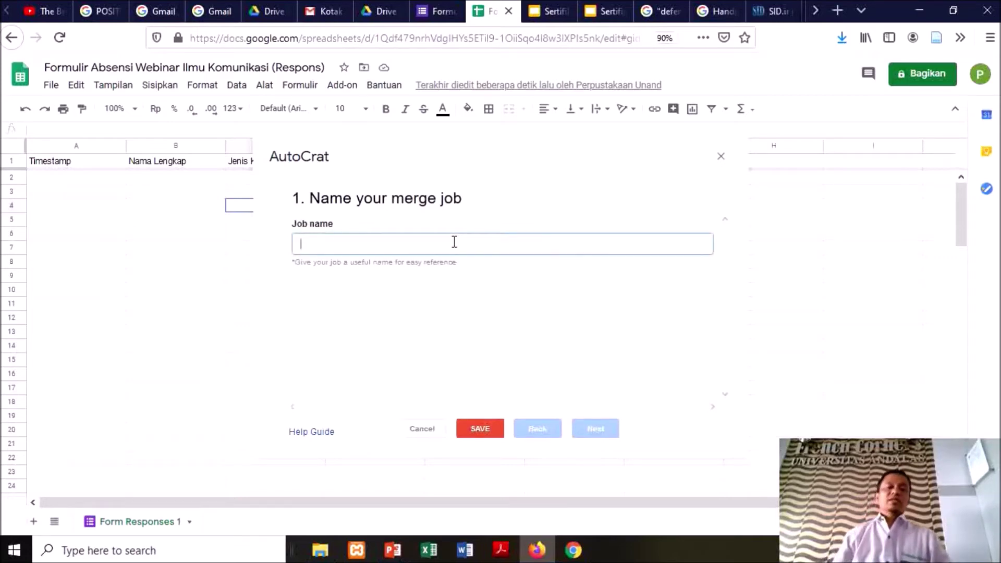
pyautogui.write('Se')
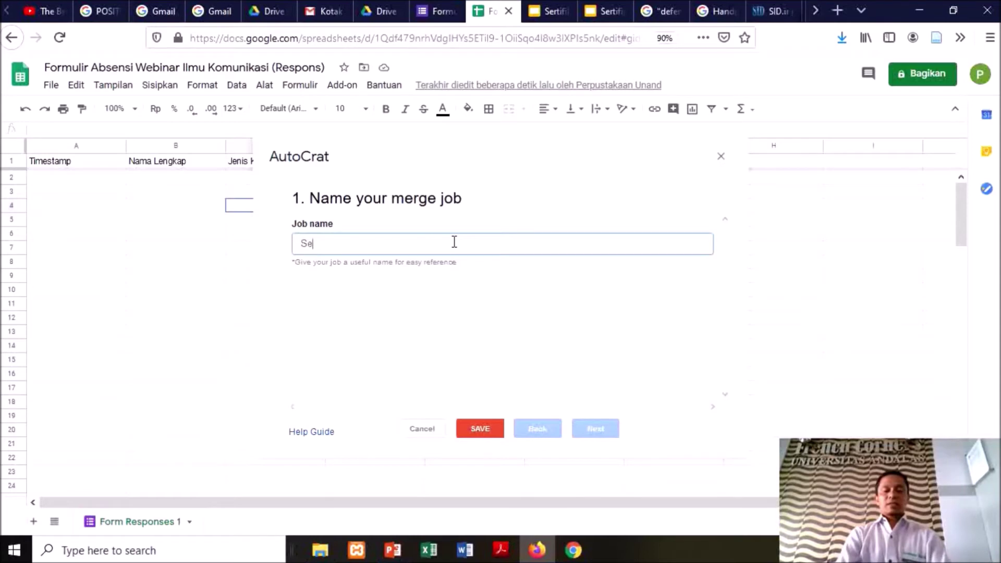
pyautogui.write('rtifikat')
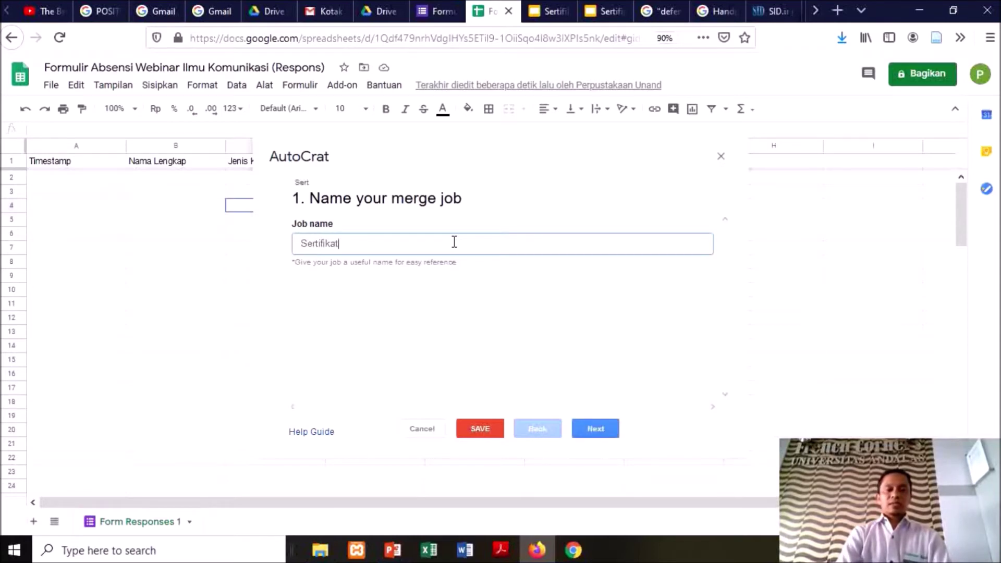
pyautogui.write(' E')
pyautogui.press('BackSpace')
pyautogui.write('Webinar Kom')
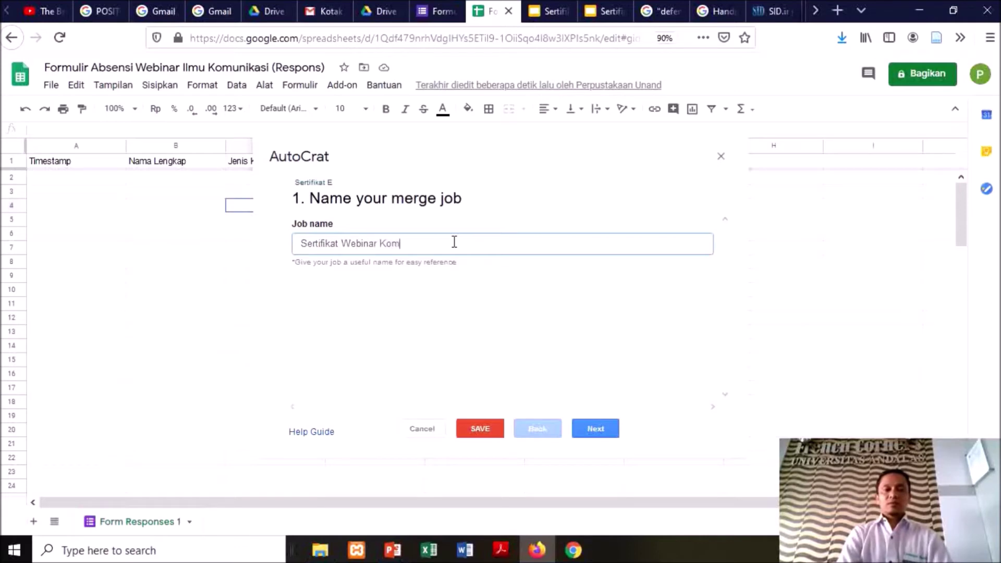
pyautogui.write('unikasi')
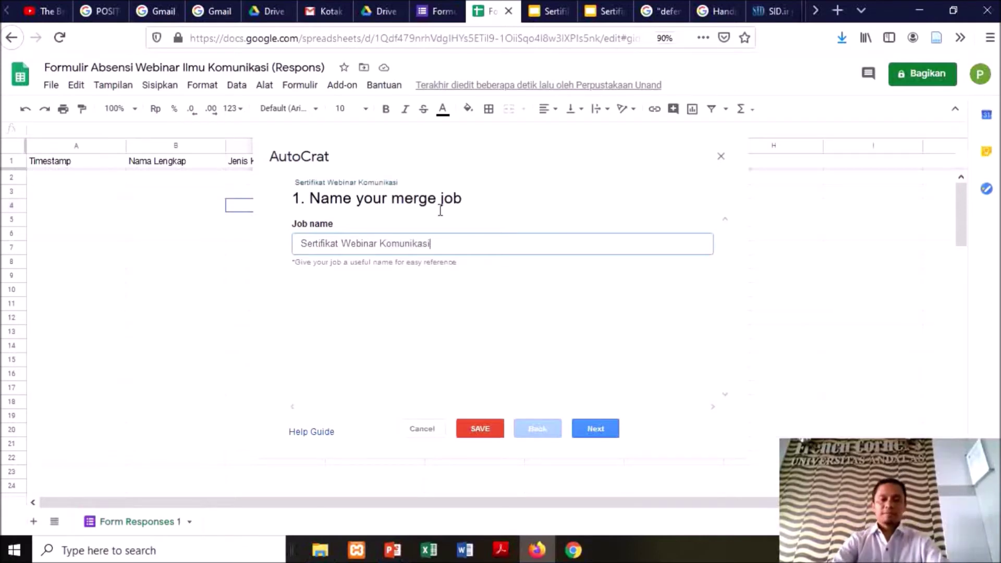
pyautogui.click(595, 429)
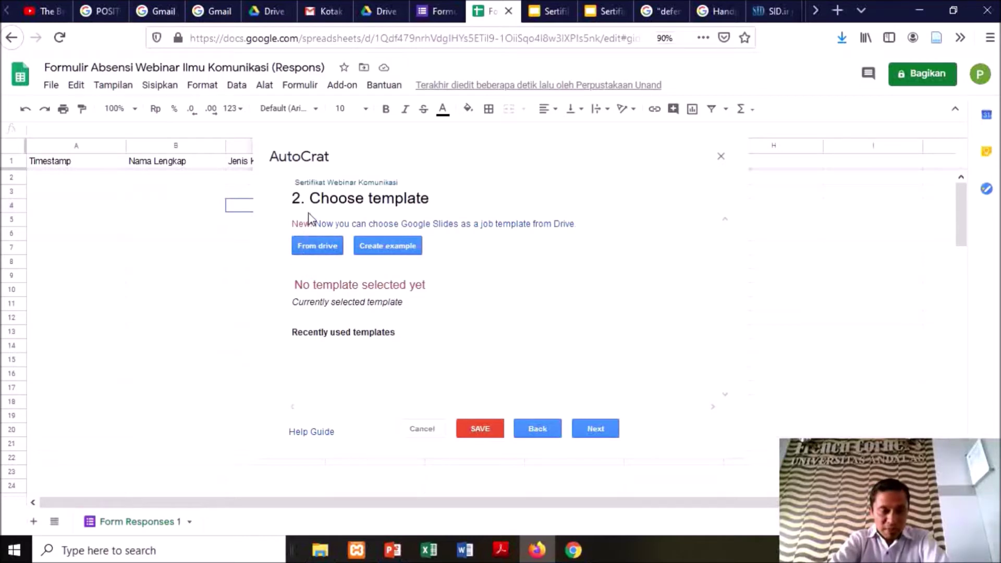
# Pick the Sertifikat Webinar 4 Agus slides from Drive as the template and continue to mapping
pyautogui.click(311, 252)
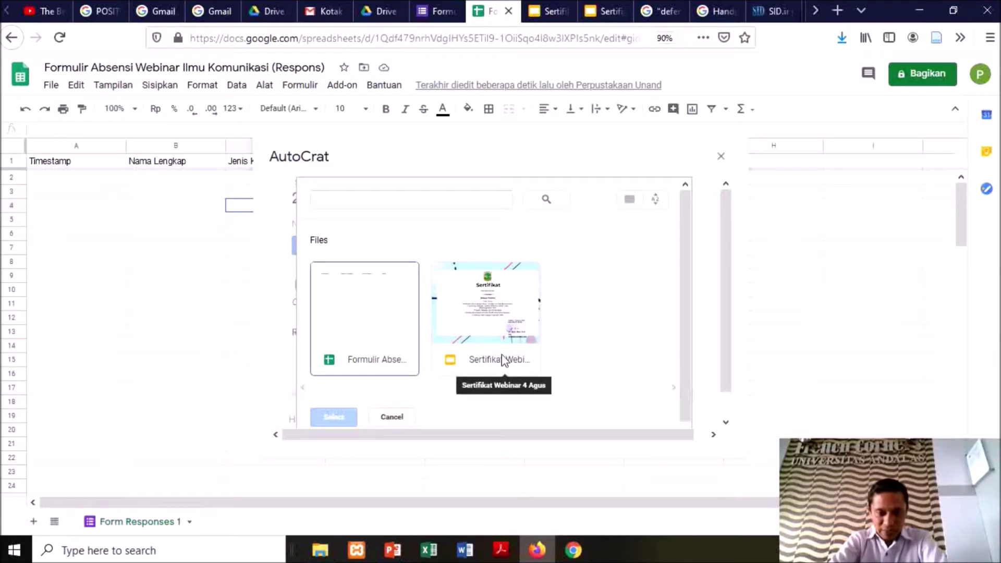
pyautogui.click(507, 332)
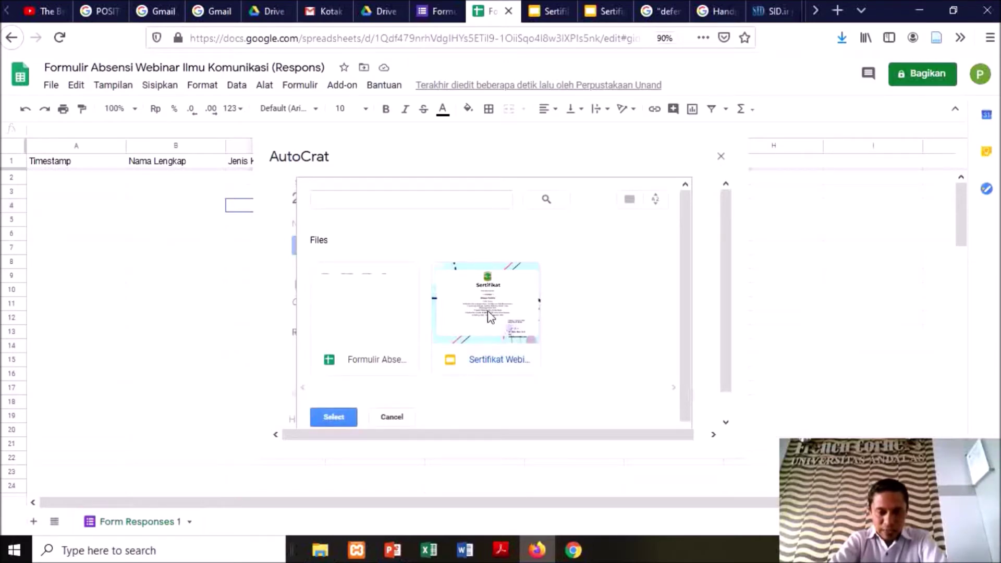
pyautogui.click(334, 417)
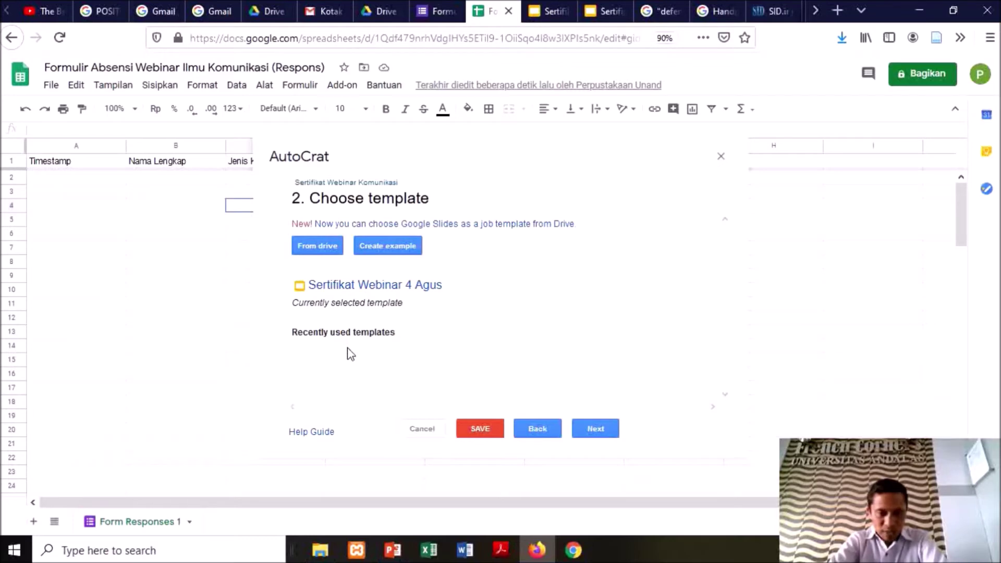
pyautogui.click(595, 431)
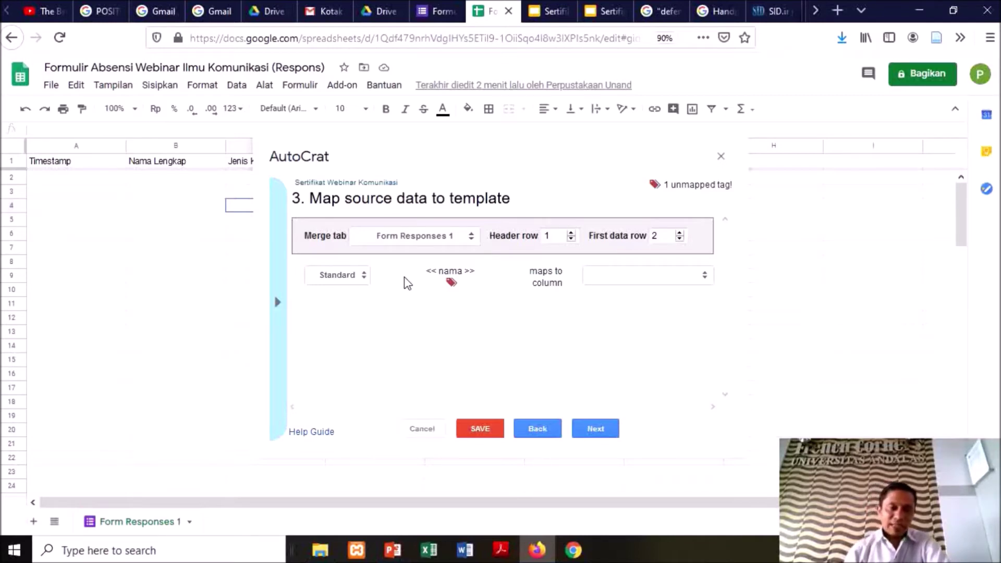
# Check the <<nama>> tag in the slides, then map it to the Nama Lengkap column
pyautogui.click(611, 16)
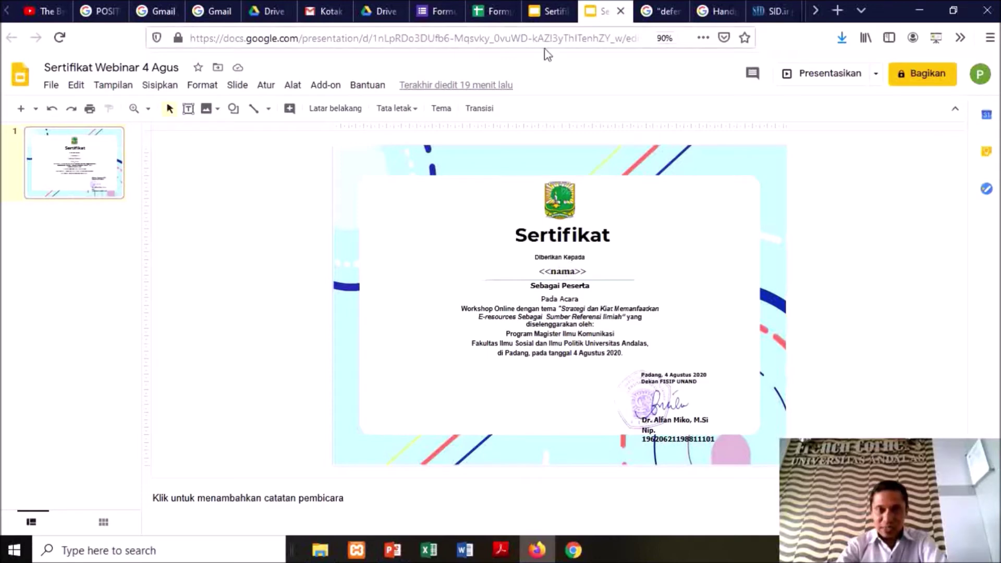
pyautogui.click(473, 15)
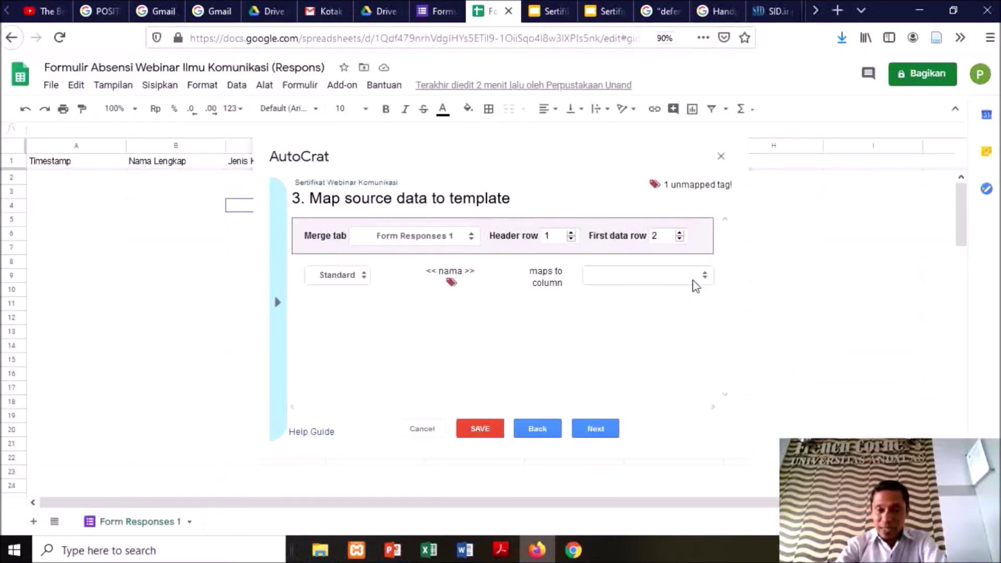
pyautogui.click(705, 281)
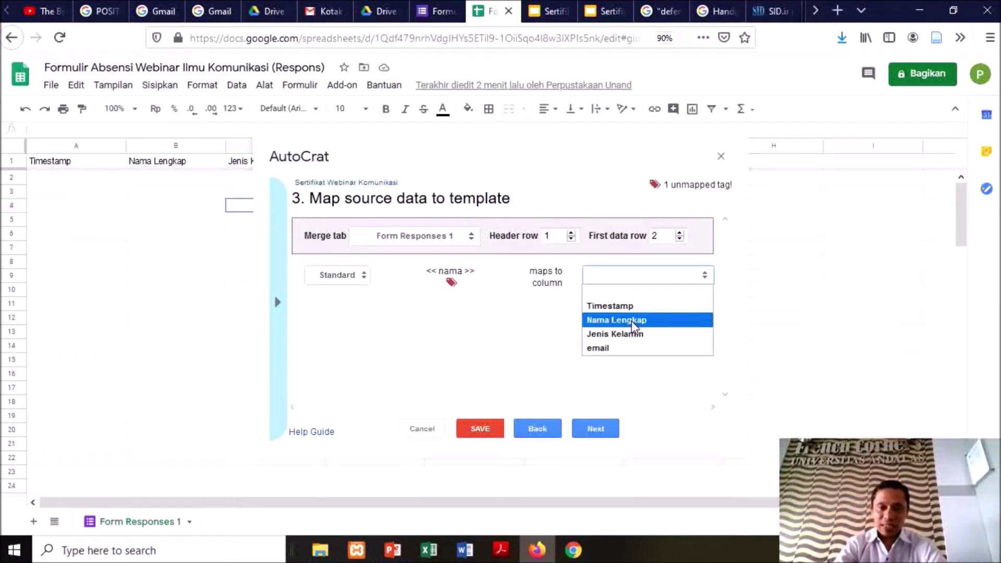
pyautogui.click(632, 320)
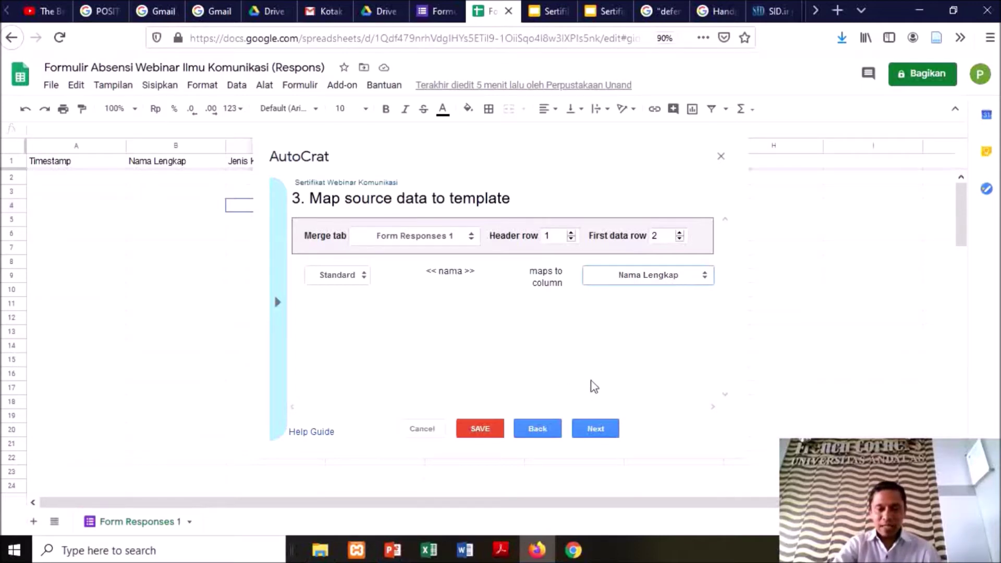
# Name output files 'Sertifikat Webinar <<Nama Lengkap>>' with file type PDF, then continue
pyautogui.click(600, 430)
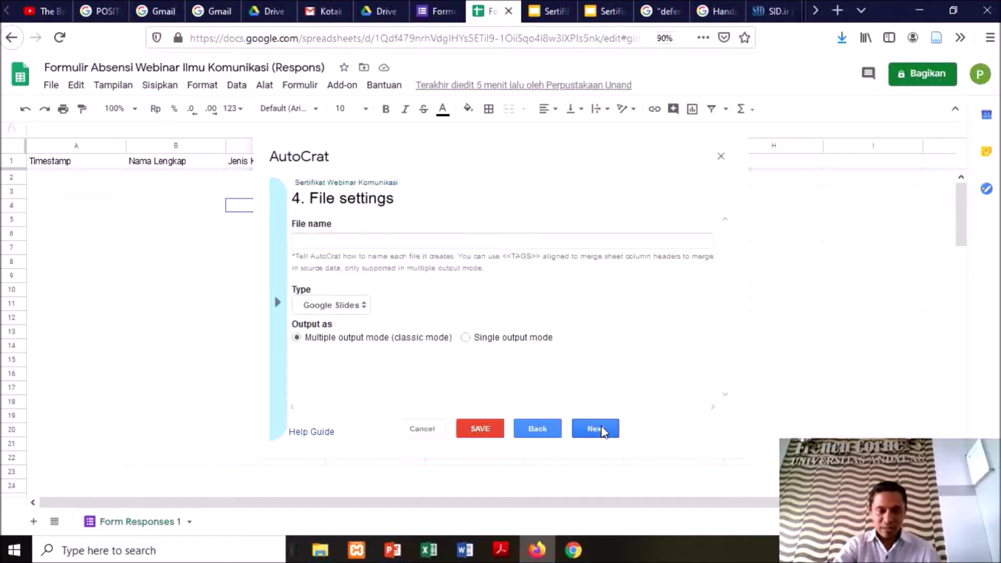
pyautogui.click(422, 241)
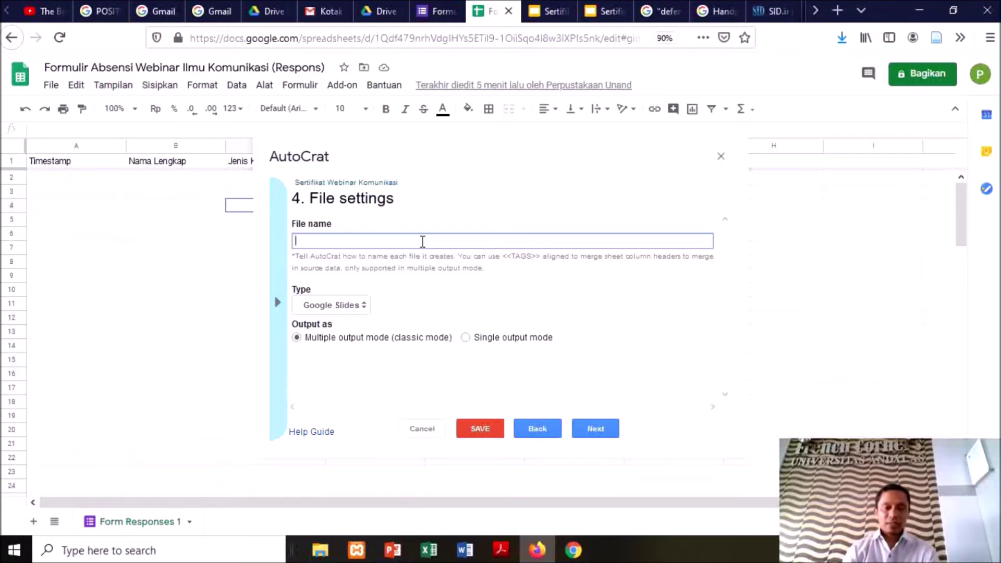
pyautogui.write('Sertifik')
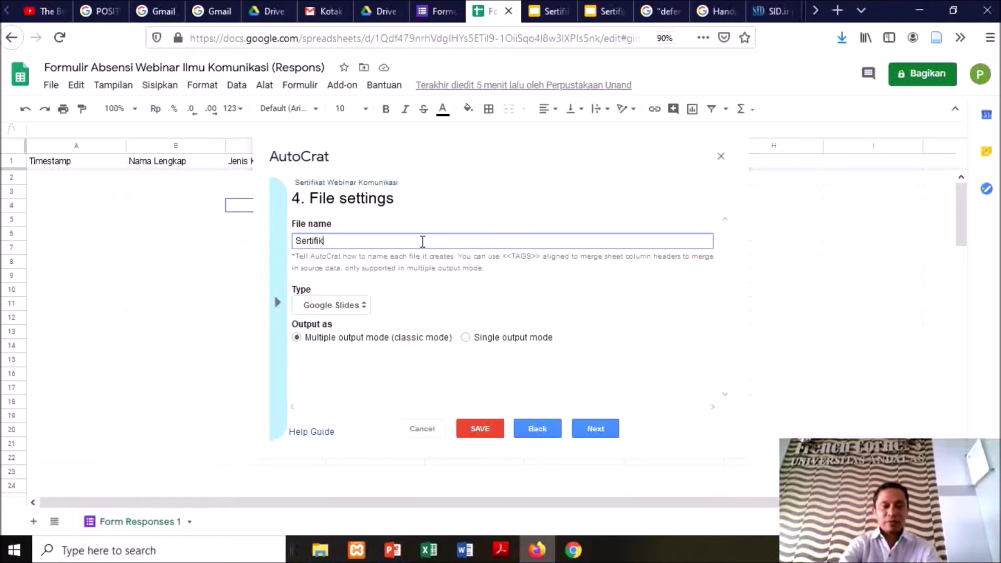
pyautogui.write('at Webinar')
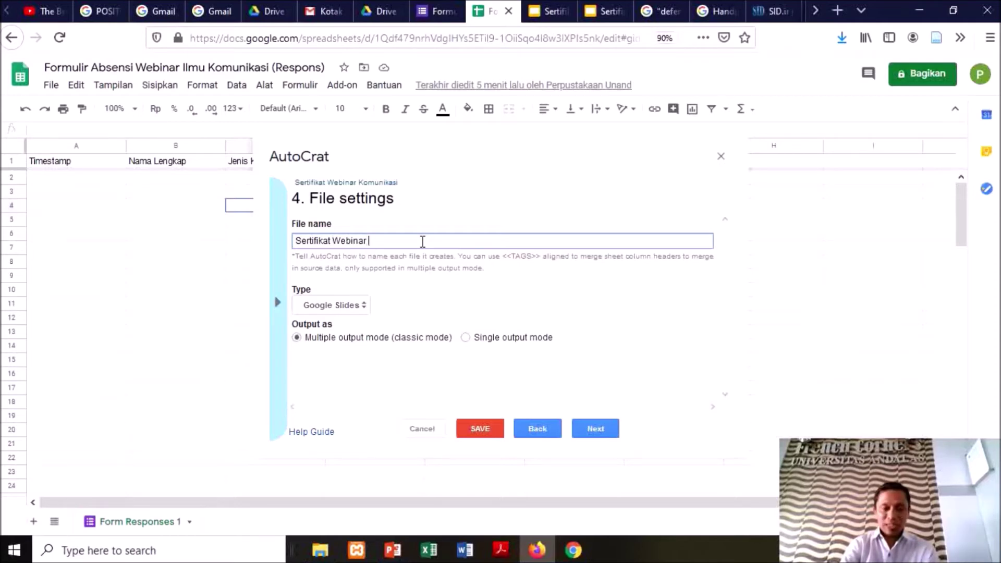
pyautogui.write('<<N')
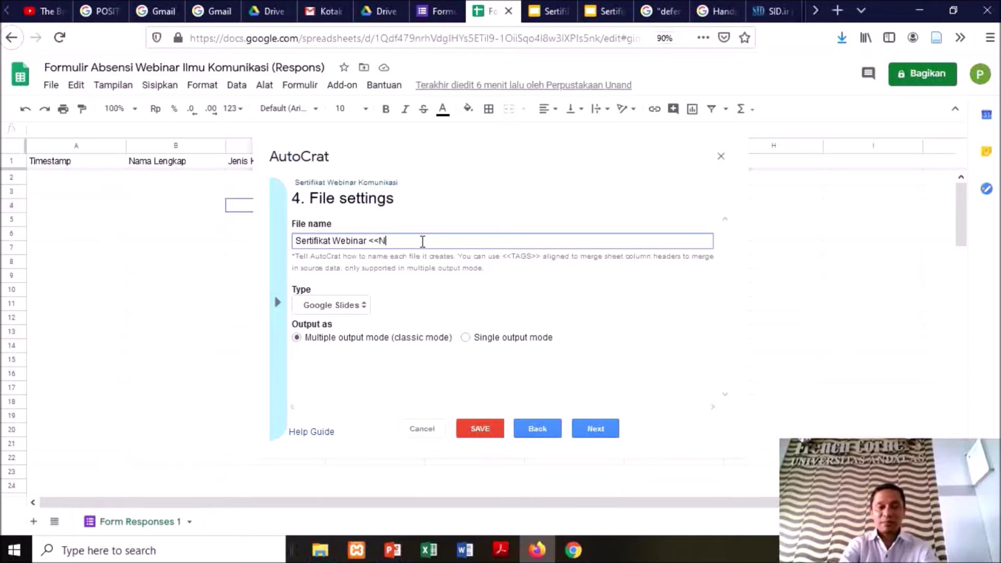
pyautogui.write('ama Lengk')
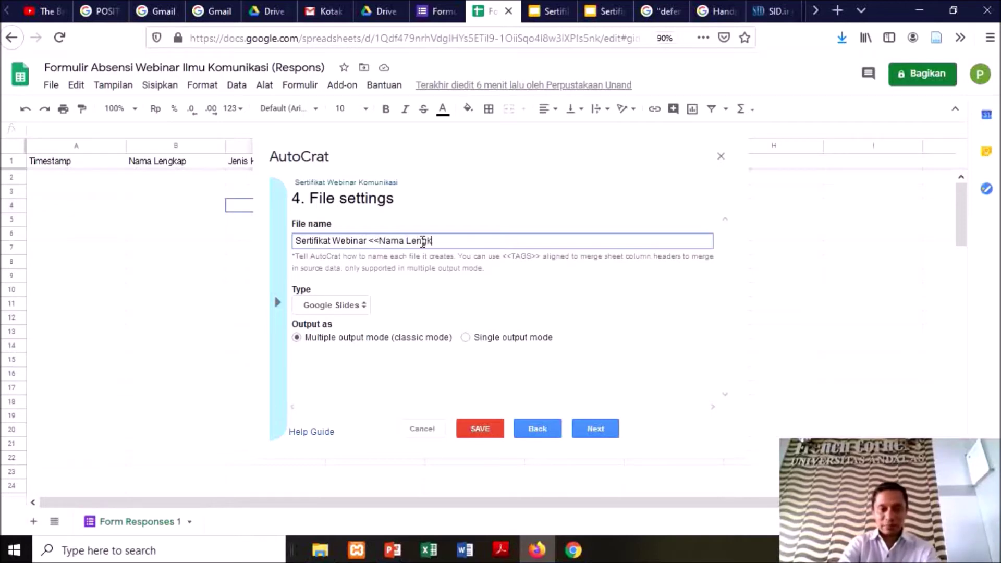
pyautogui.write('ap>>')
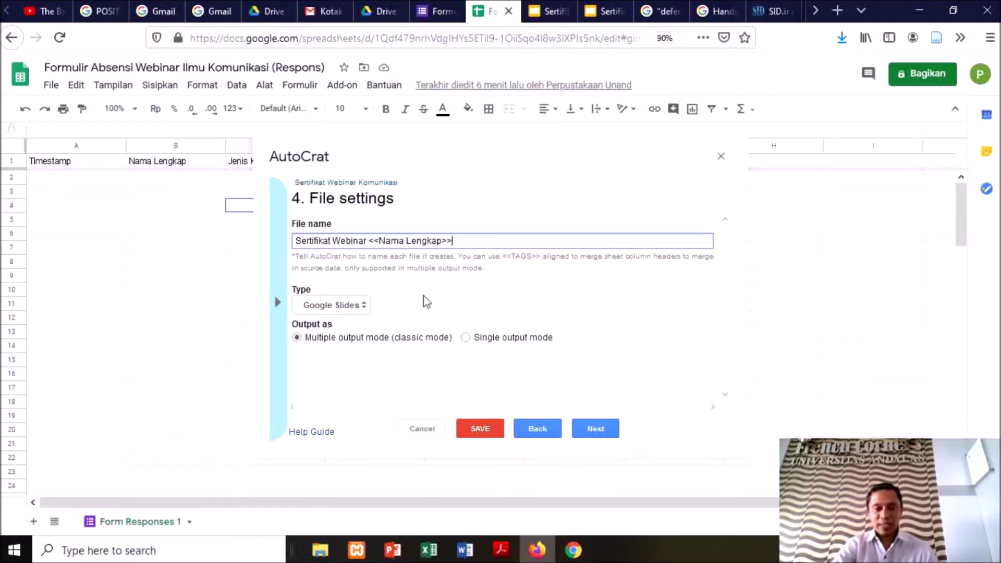
pyautogui.click(362, 306)
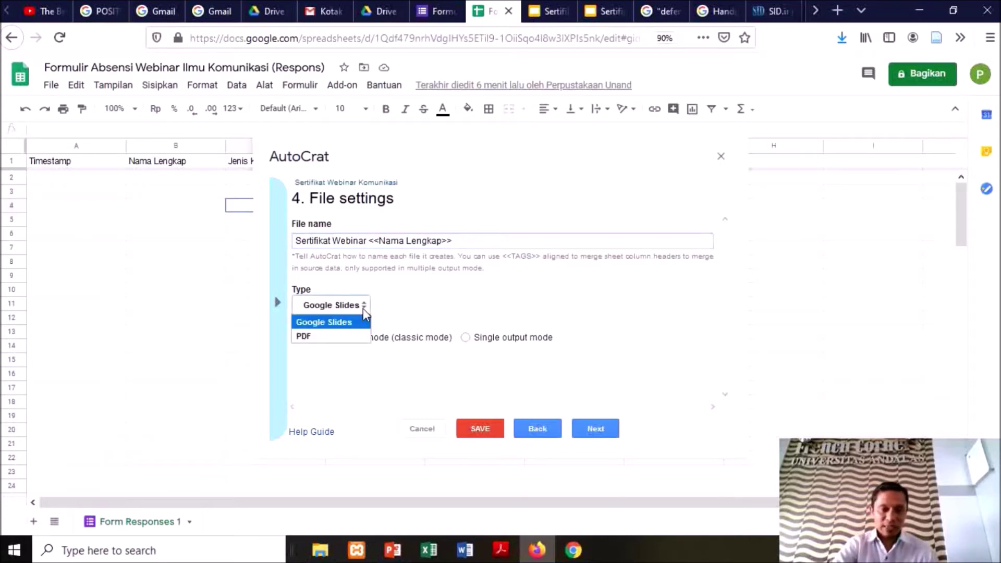
pyautogui.click(317, 338)
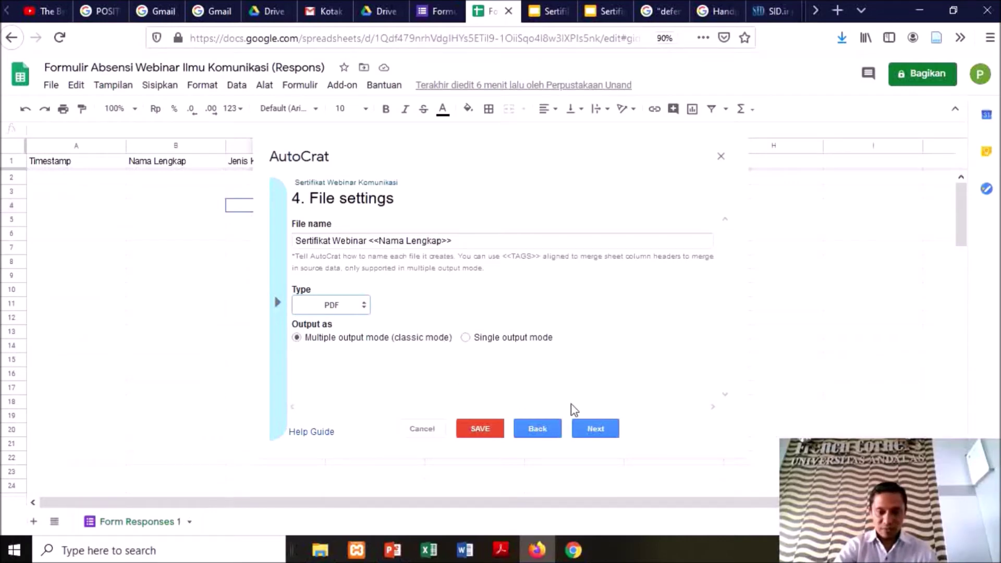
pyautogui.click(598, 437)
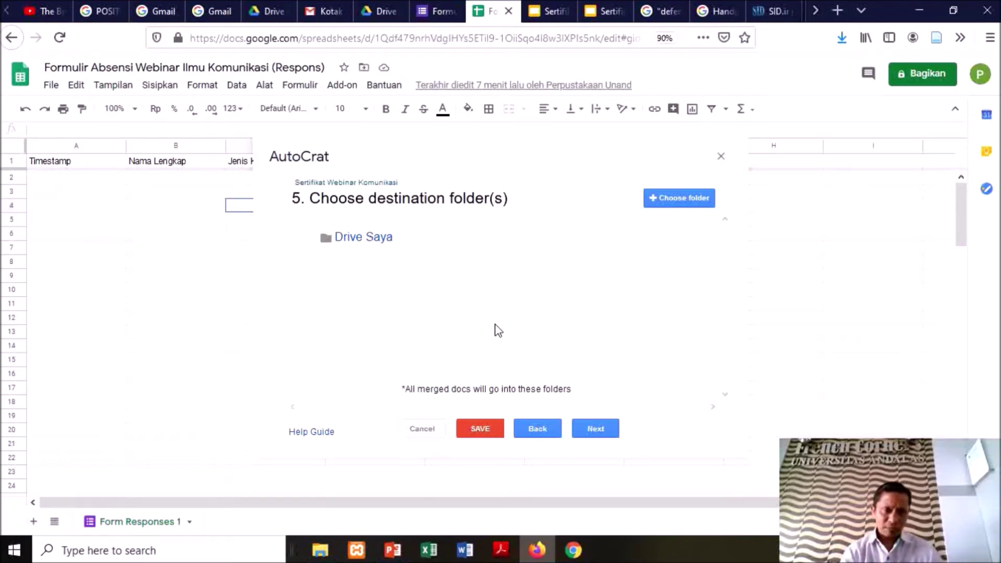
pyautogui.click(380, 12)
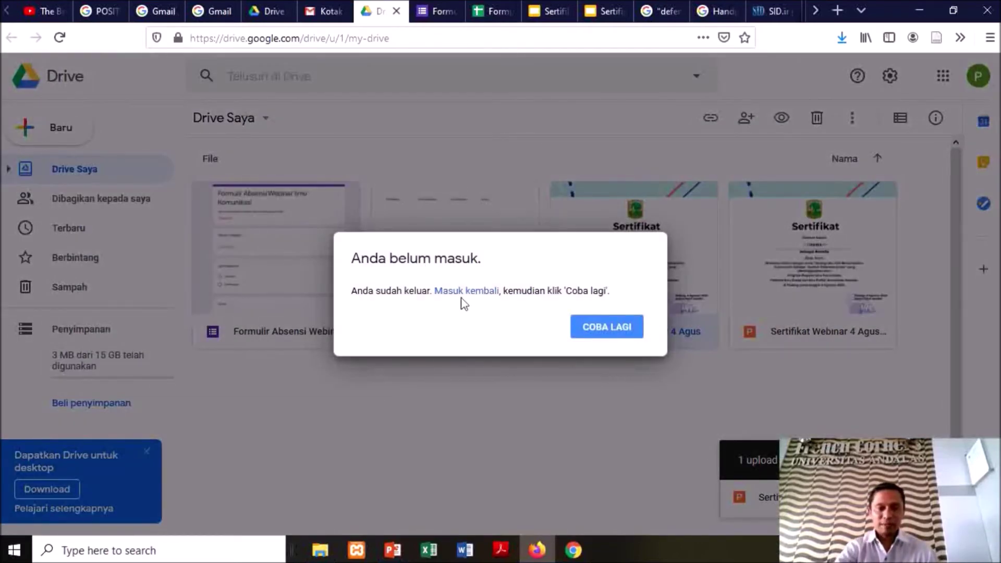
pyautogui.click(500, 10)
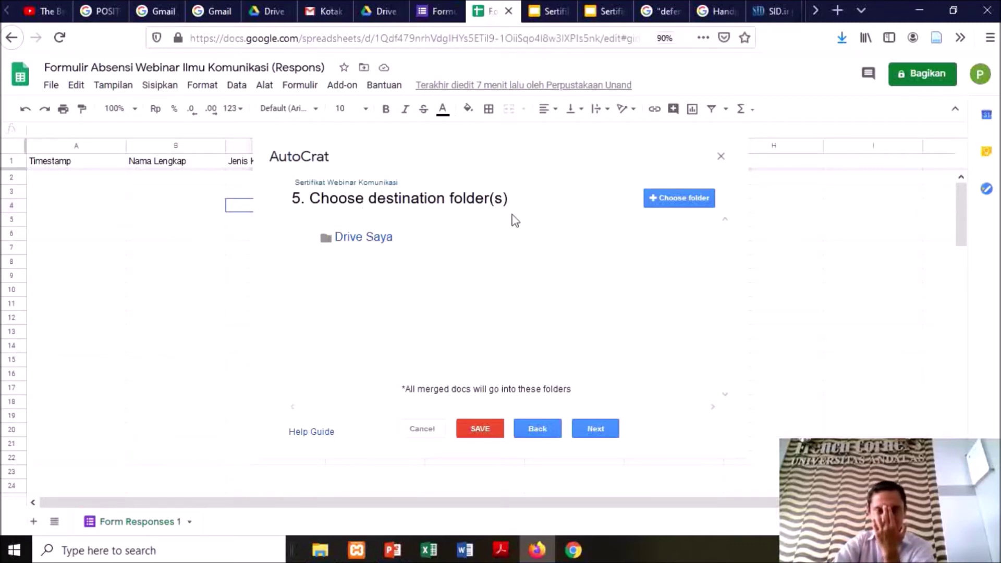
pyautogui.click(681, 201)
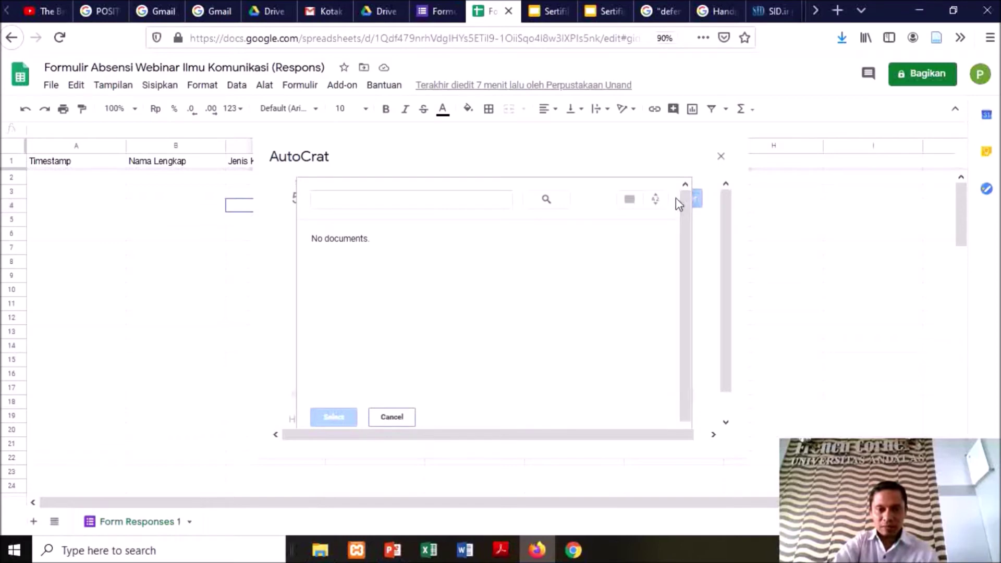
pyautogui.click(361, 202)
pyautogui.scroll(-1, 469, 335)
pyautogui.scroll(1, 474, 331)
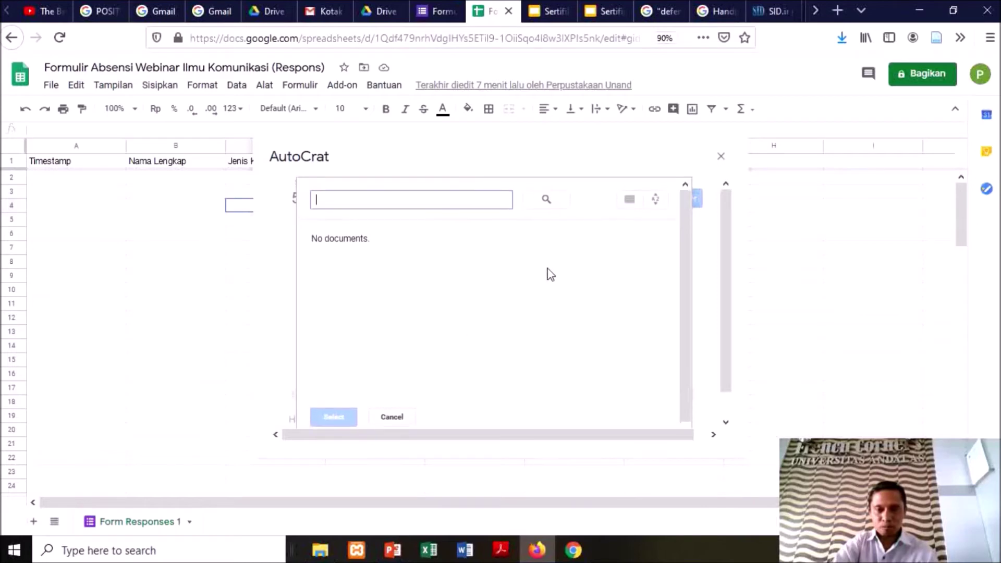
pyautogui.click(399, 418)
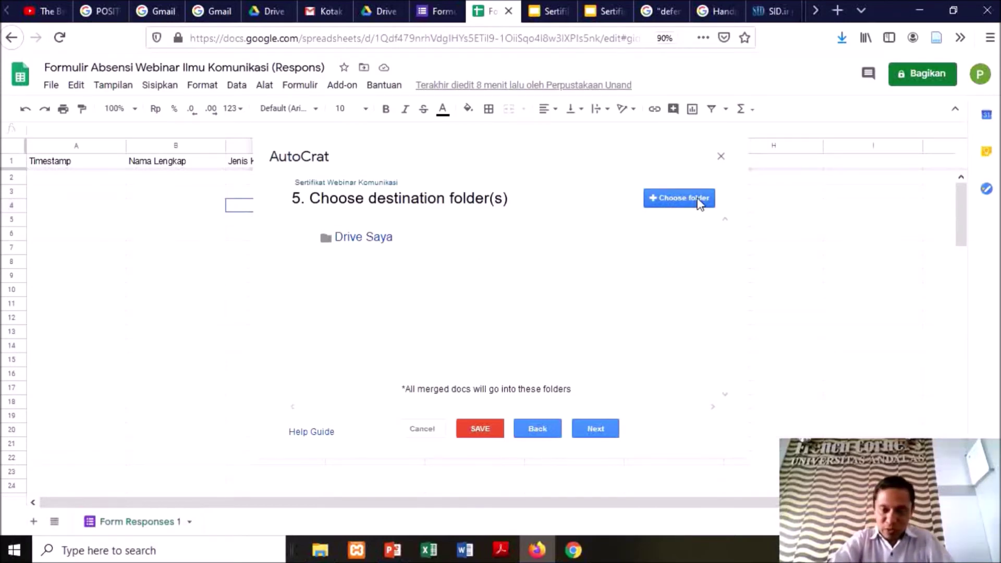
# In Drive Saya, create a new folder named 'Sertifikat Webinar Komunikasi'
pyautogui.click(359, 241)
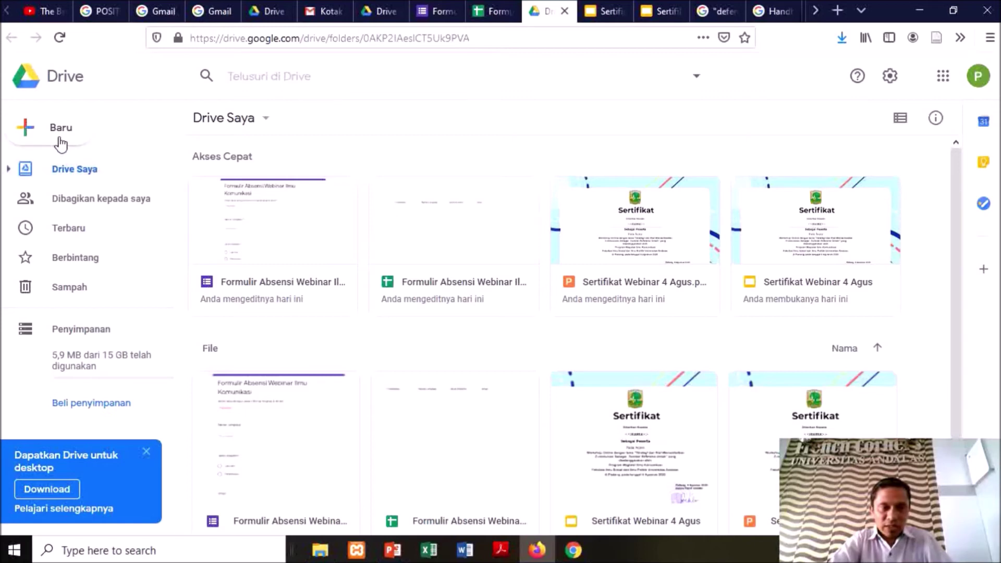
pyautogui.click(61, 137)
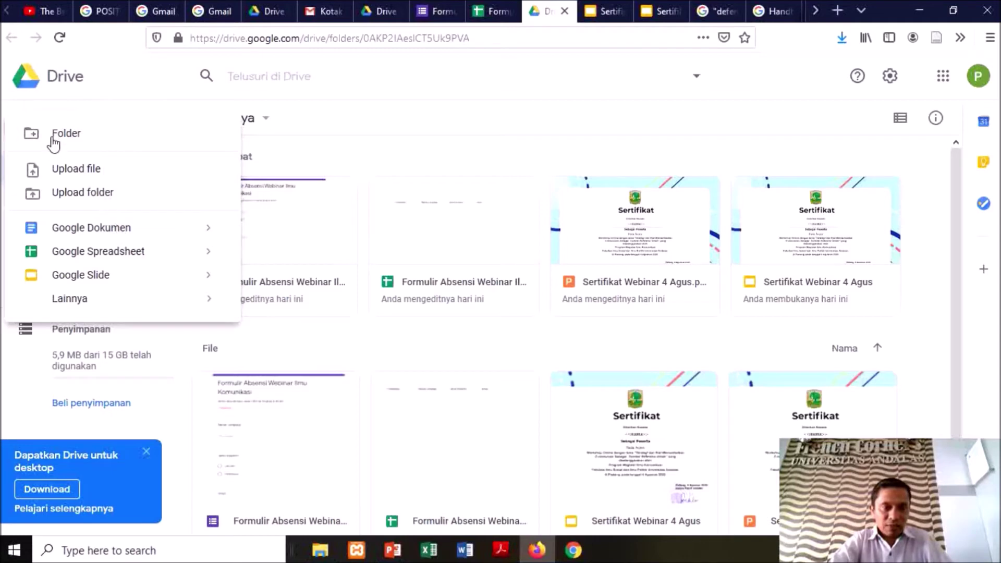
pyautogui.click(53, 140)
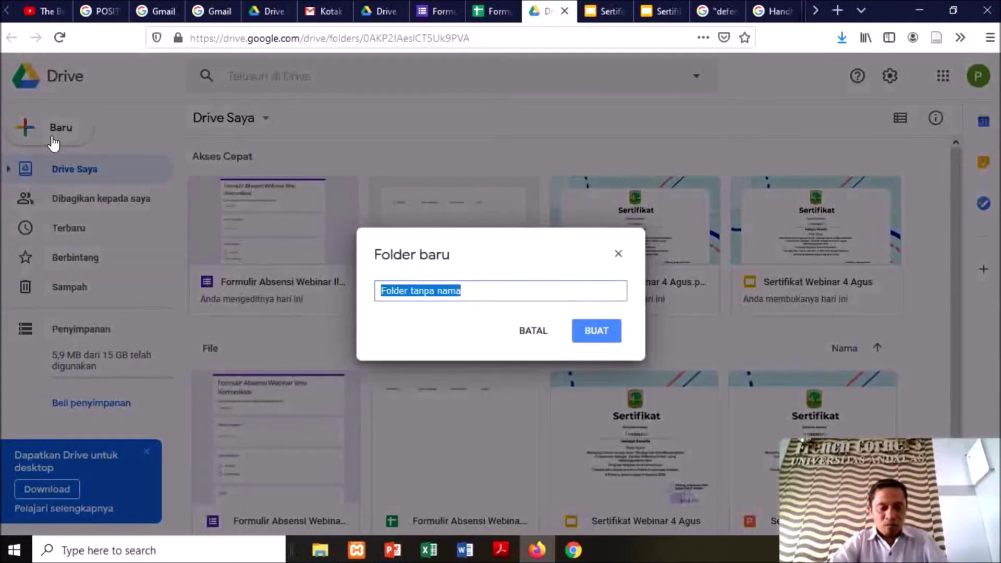
pyautogui.write('Sertifikat W')
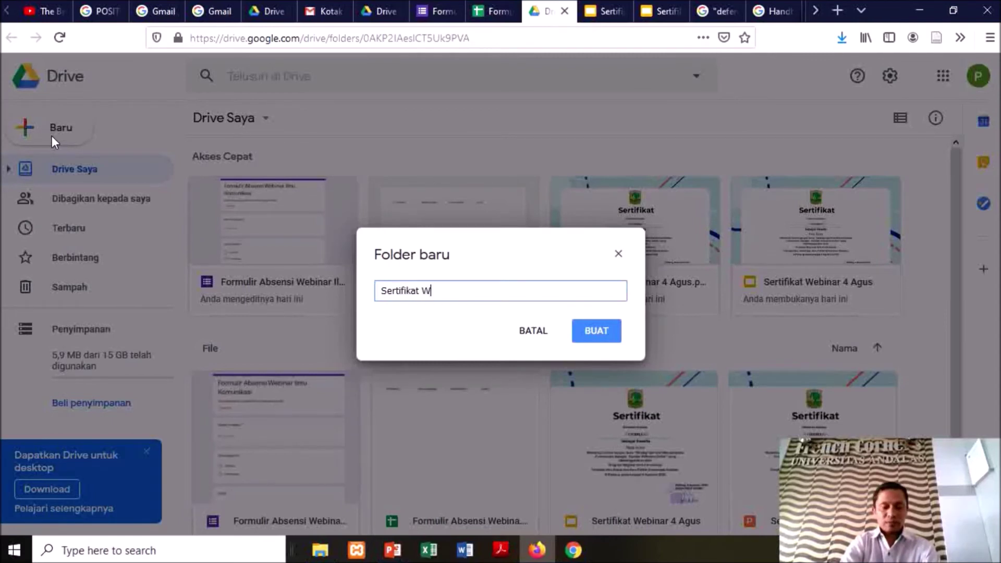
pyautogui.write('ebinar')
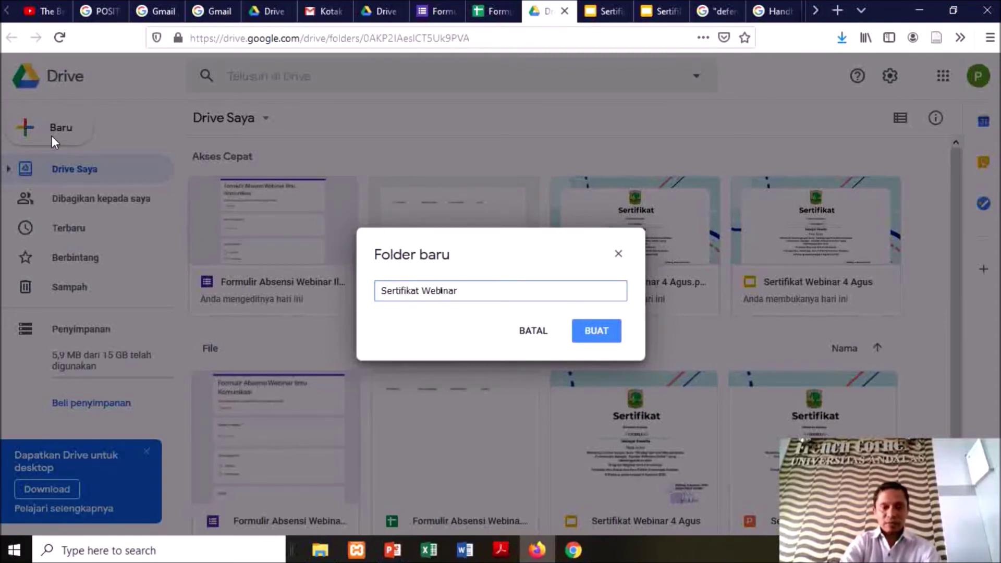
pyautogui.write(' KOmomunikasi')
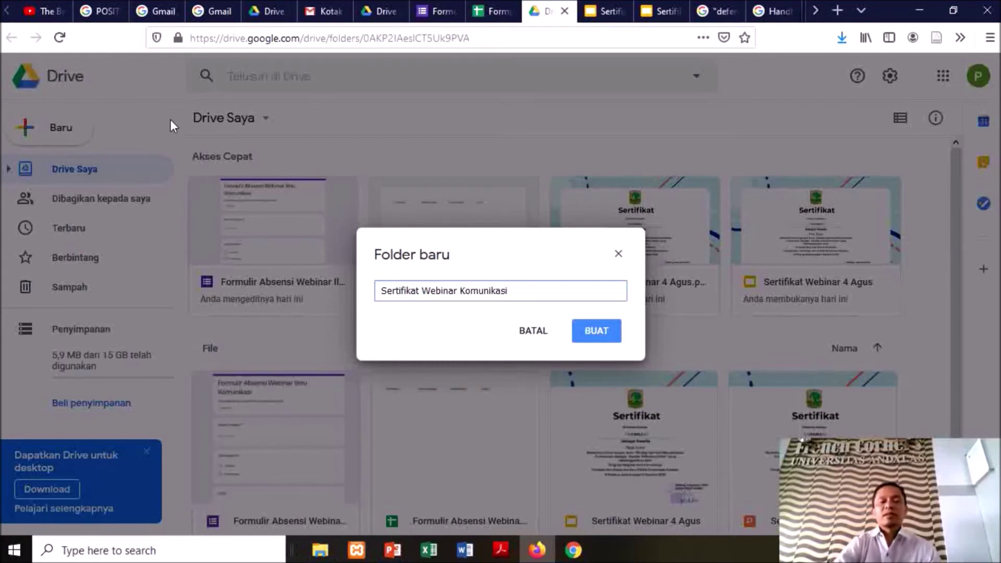
pyautogui.click(594, 336)
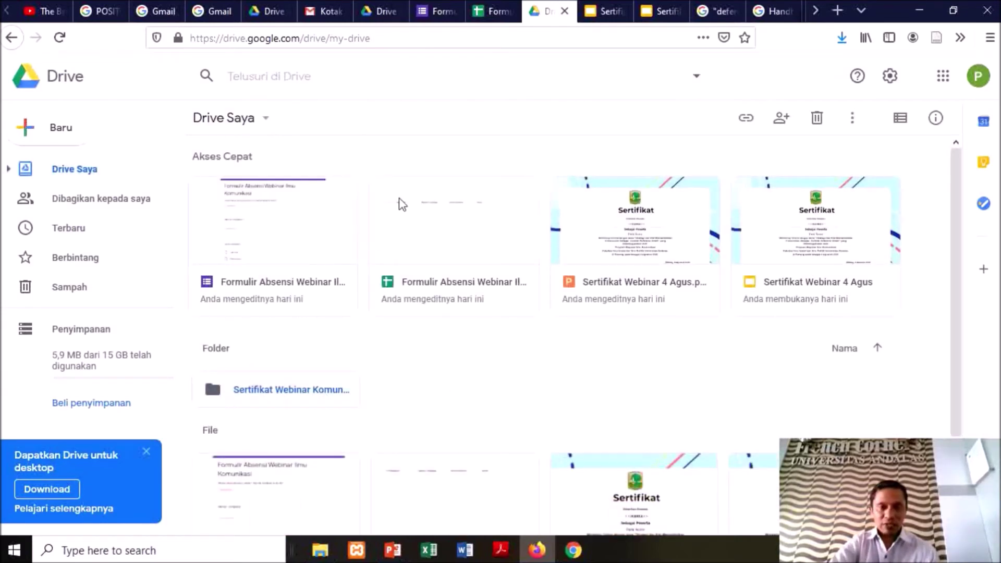
# Add the Sertifikat Webinar Komunikasi folder as an AutoCrat destination folder
pyautogui.click(500, 14)
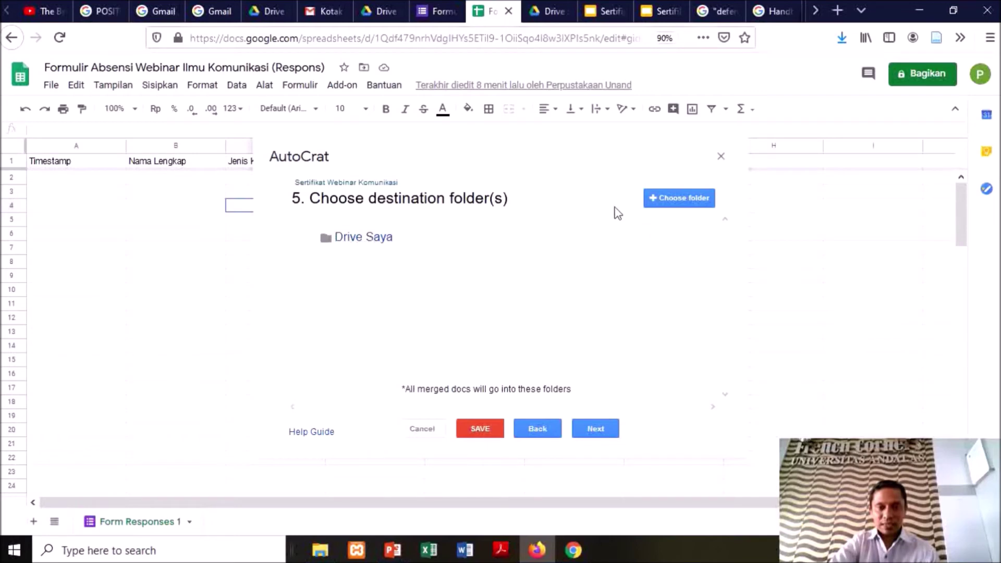
pyautogui.click(680, 204)
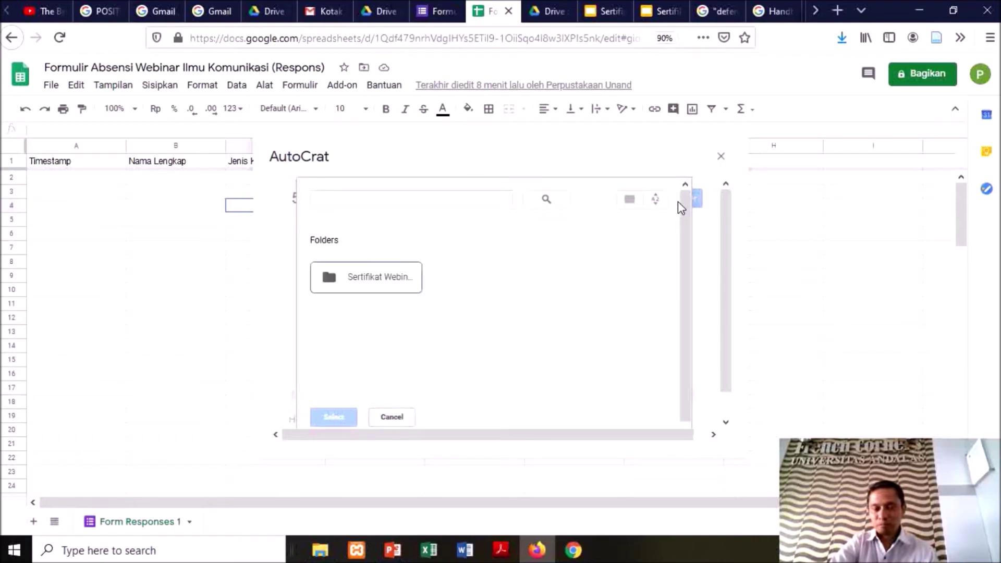
pyautogui.click(380, 278)
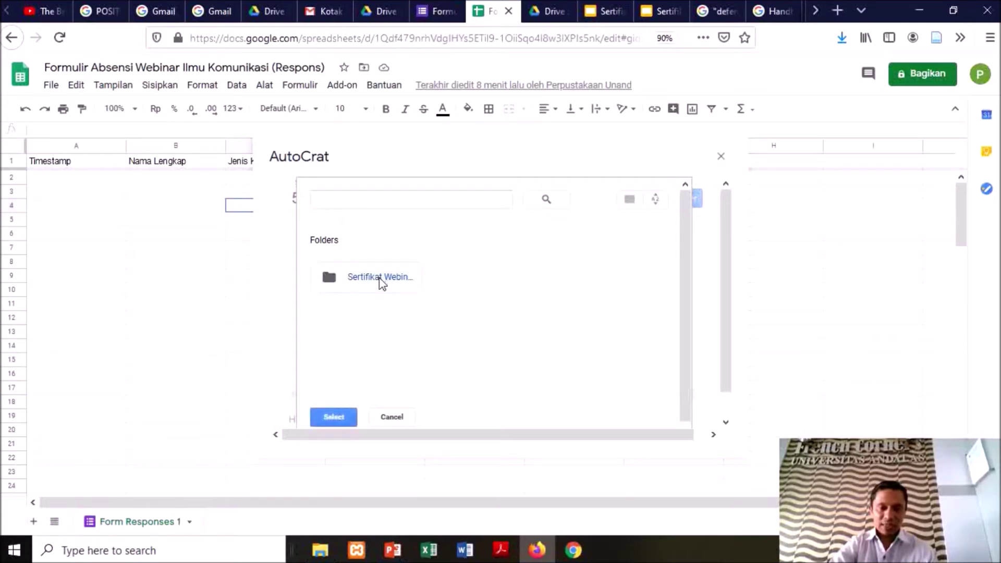
pyautogui.click(334, 418)
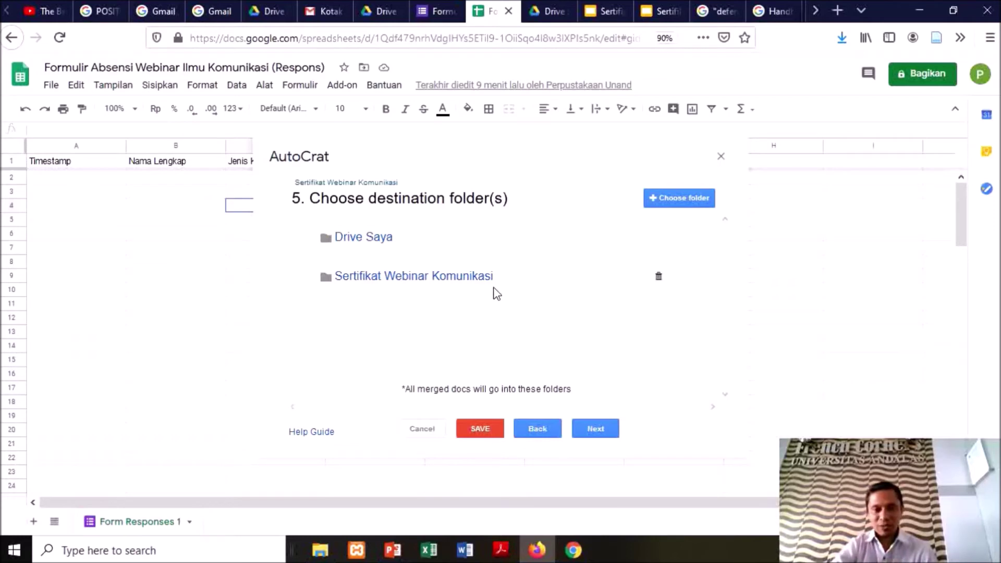
pyautogui.click(464, 284)
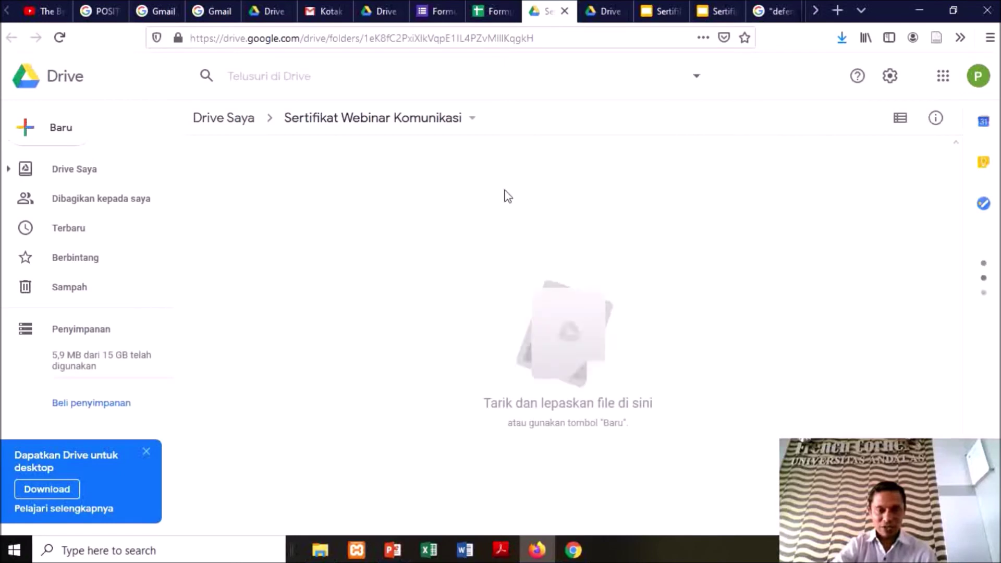
pyautogui.click(564, 11)
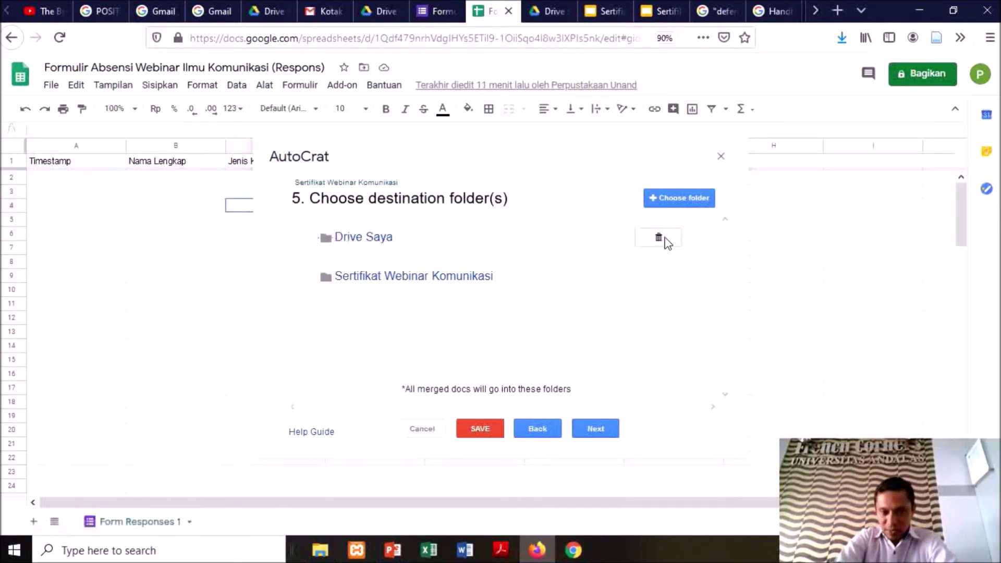
# Remove Drive Saya from the destination folders
pyautogui.click(658, 238)
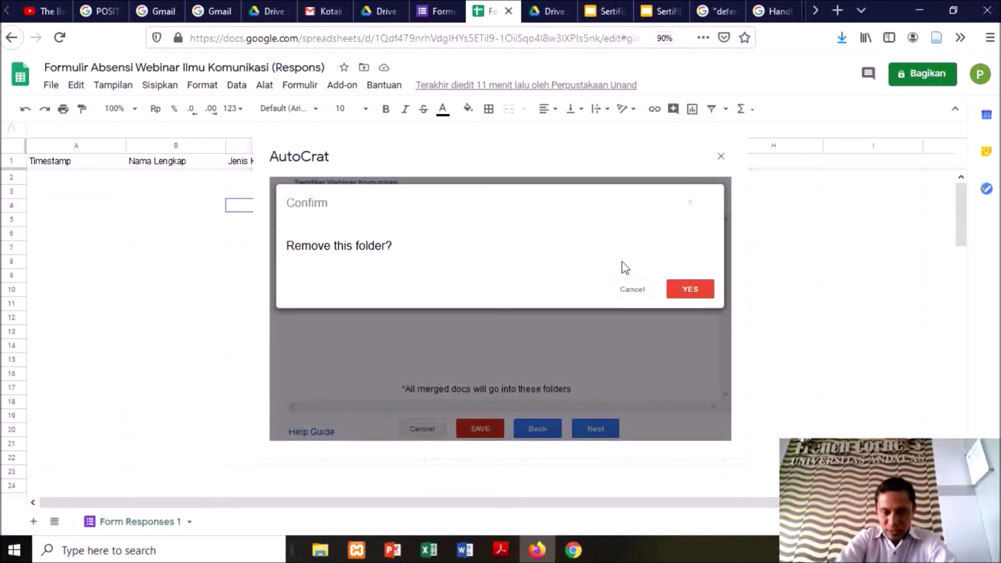
pyautogui.click(693, 284)
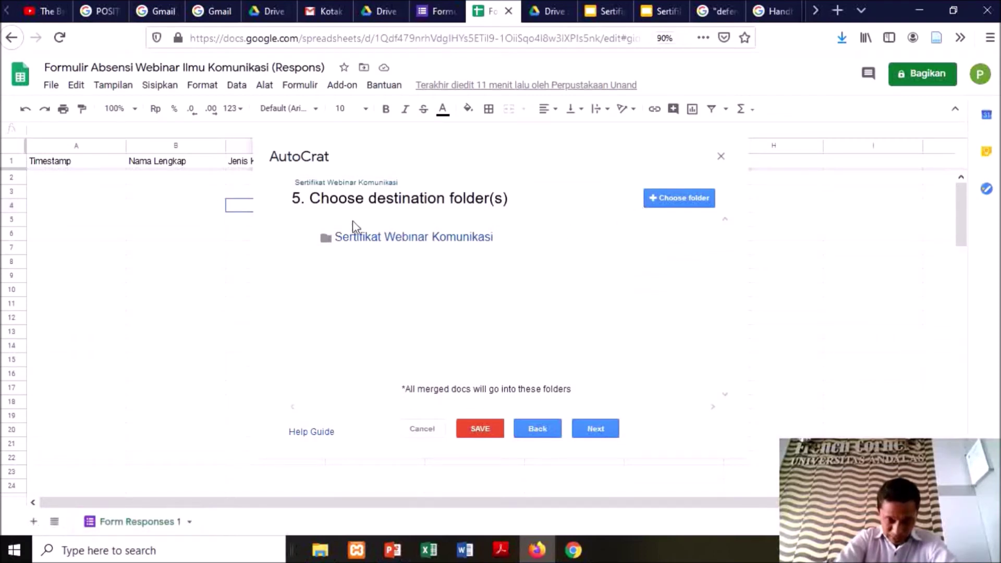
pyautogui.moveTo(483, 235)
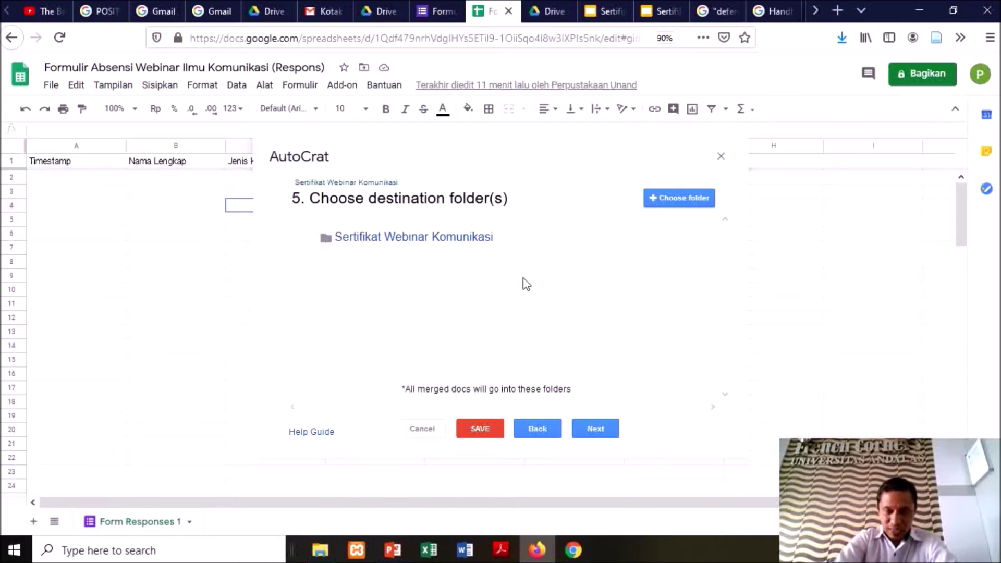
# Skip the dynamic folder reference and merge condition steps to reach Share docs & send emails
pyautogui.click(598, 431)
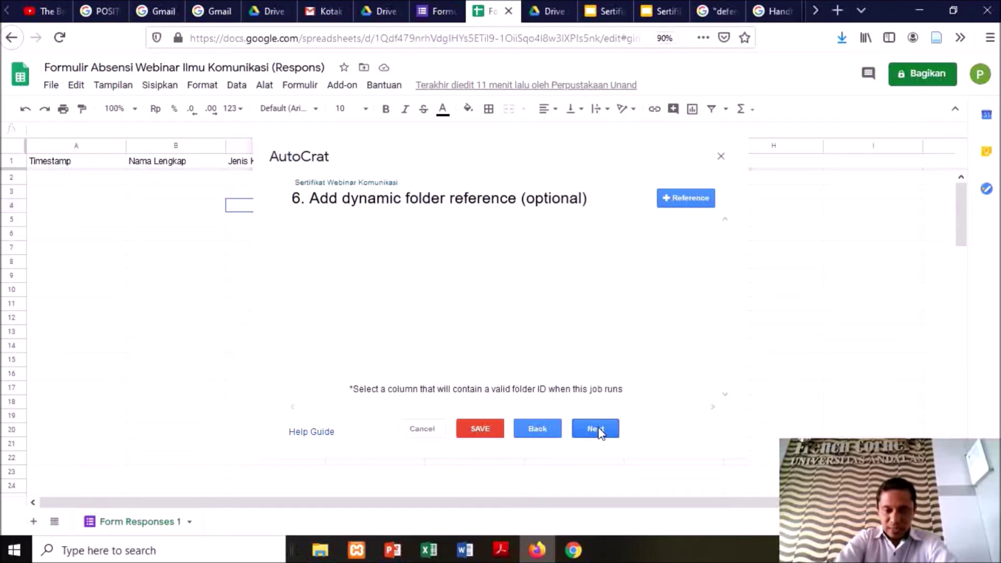
pyautogui.click(598, 431)
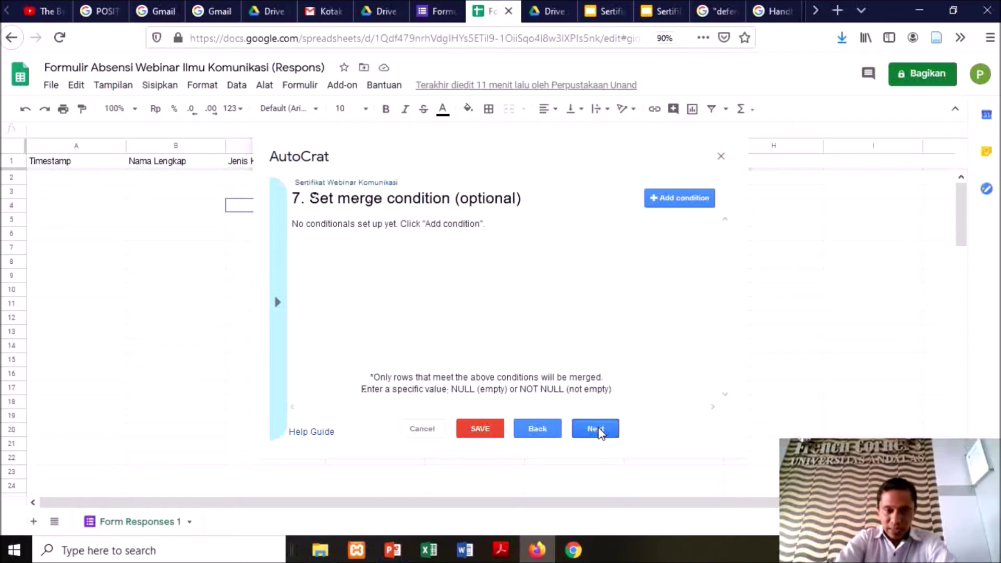
pyautogui.click(598, 430)
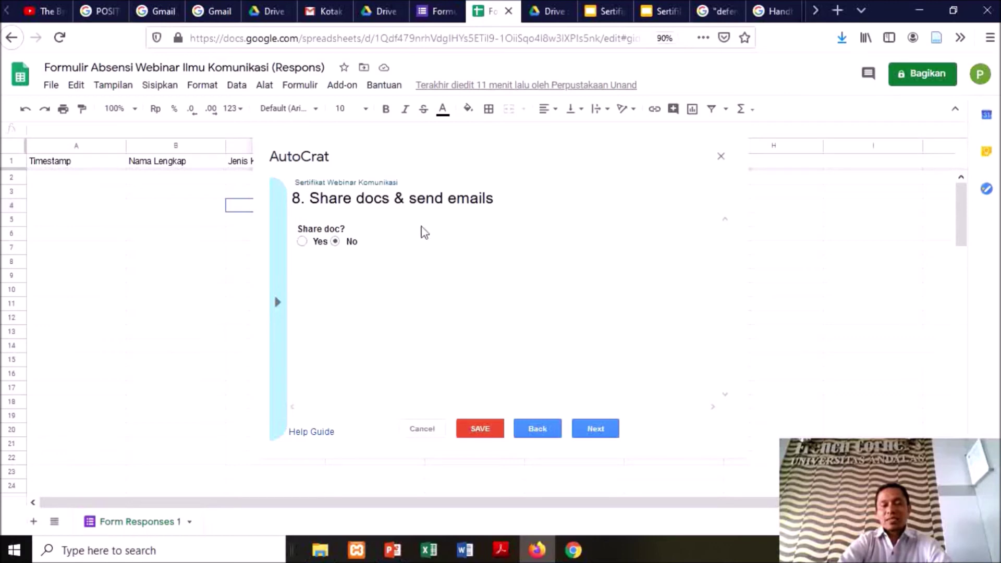
# Set Share doc? to Yes and enter <<email>> as the email recipient
pyautogui.click(302, 241)
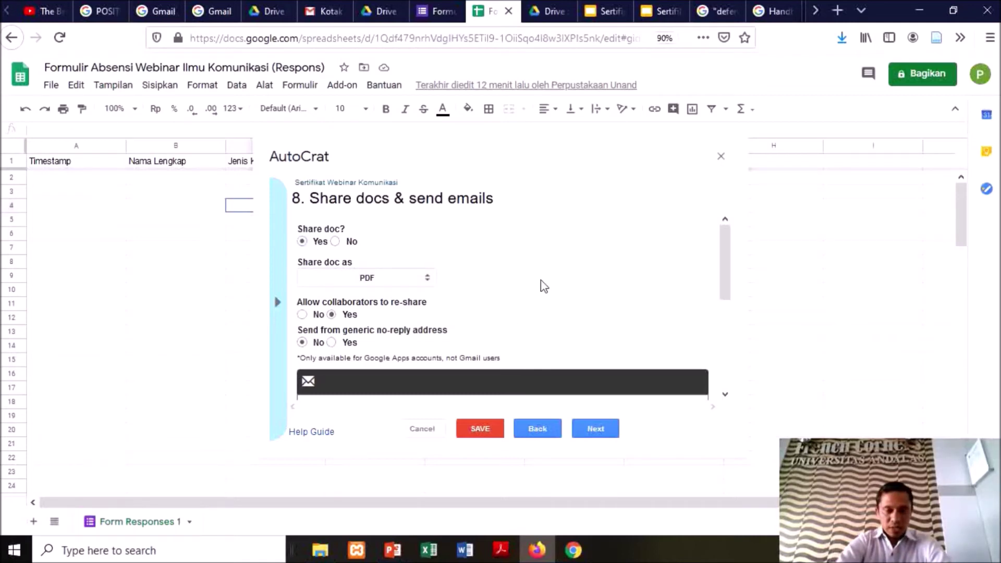
pyautogui.scroll(-2, 542, 287)
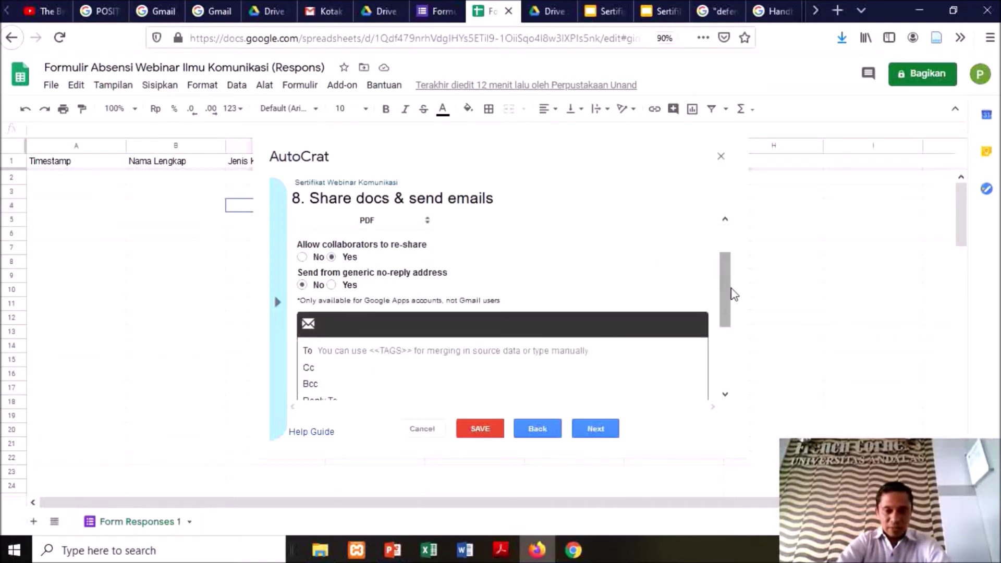
pyautogui.moveTo(725, 299); pyautogui.dragTo(727, 320)
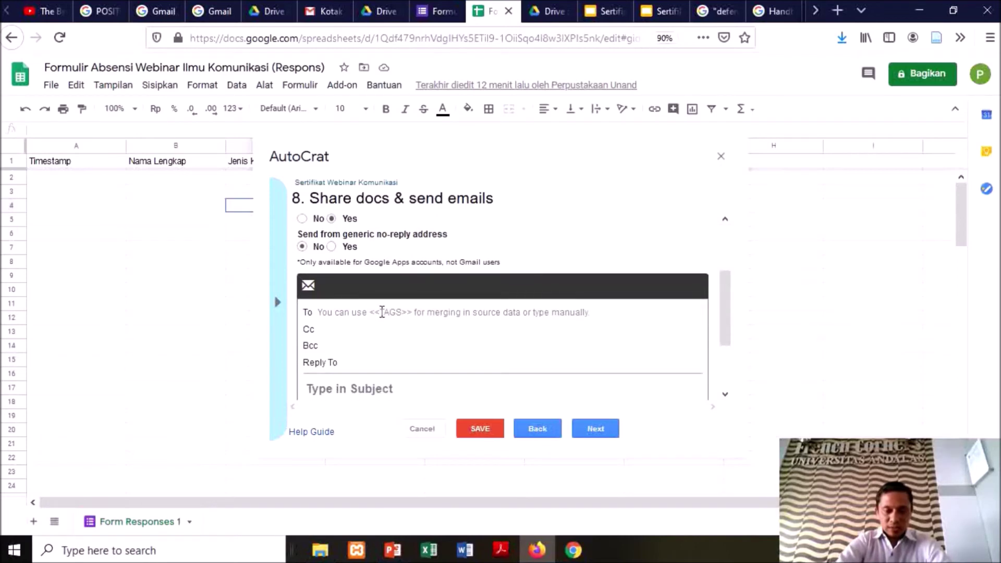
pyautogui.click(382, 312)
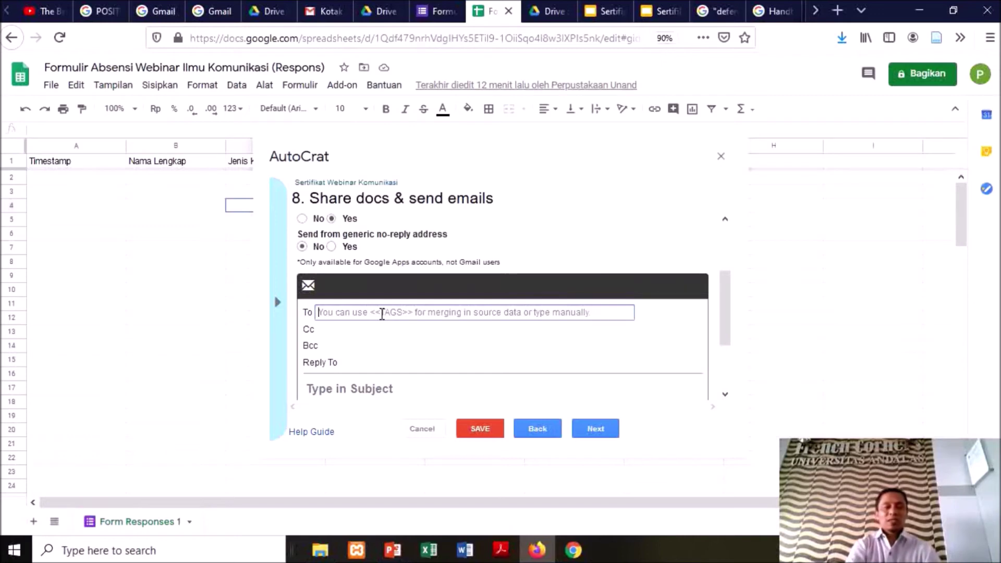
pyautogui.click(368, 138)
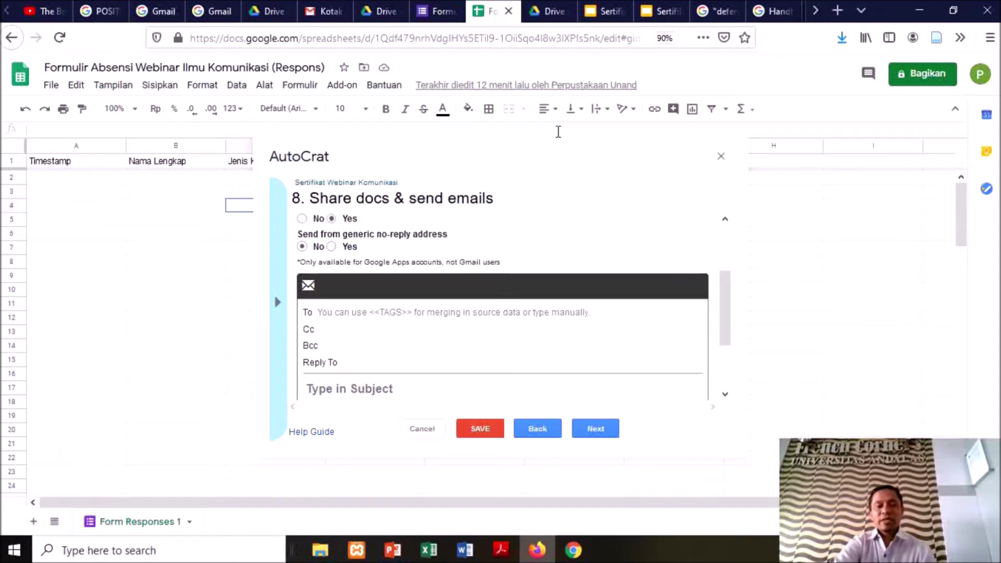
pyautogui.click(364, 313)
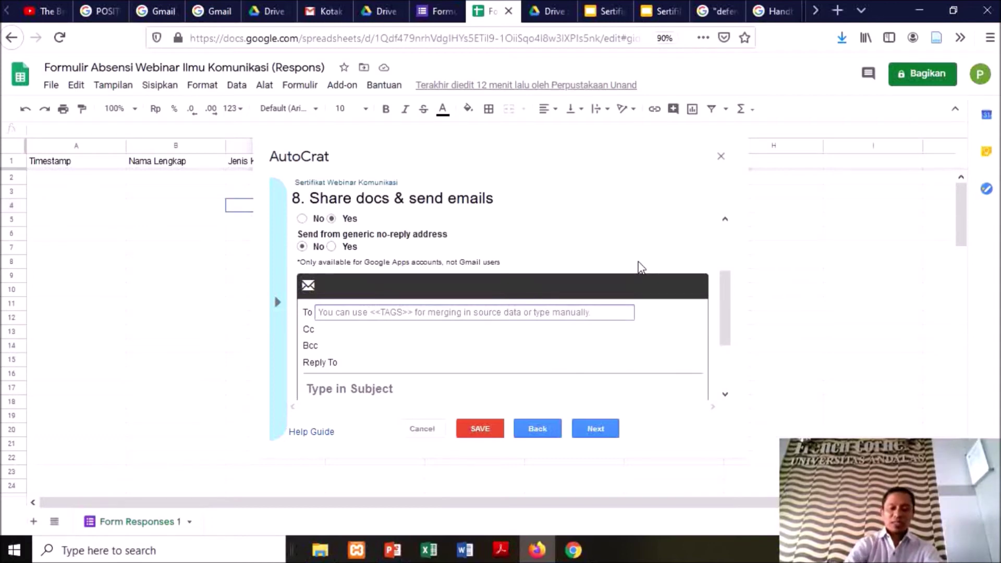
pyautogui.write('<<')
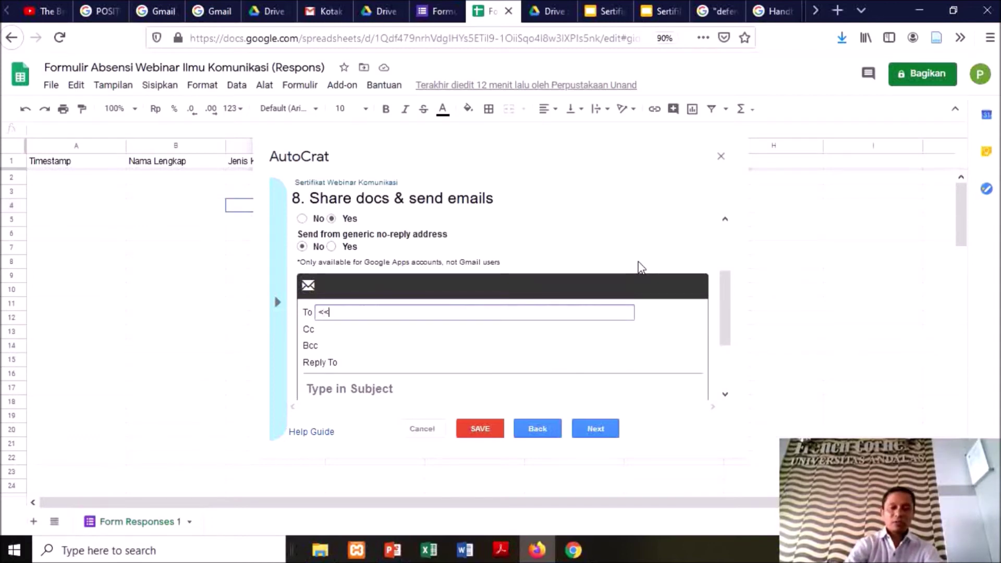
pyautogui.write('email')
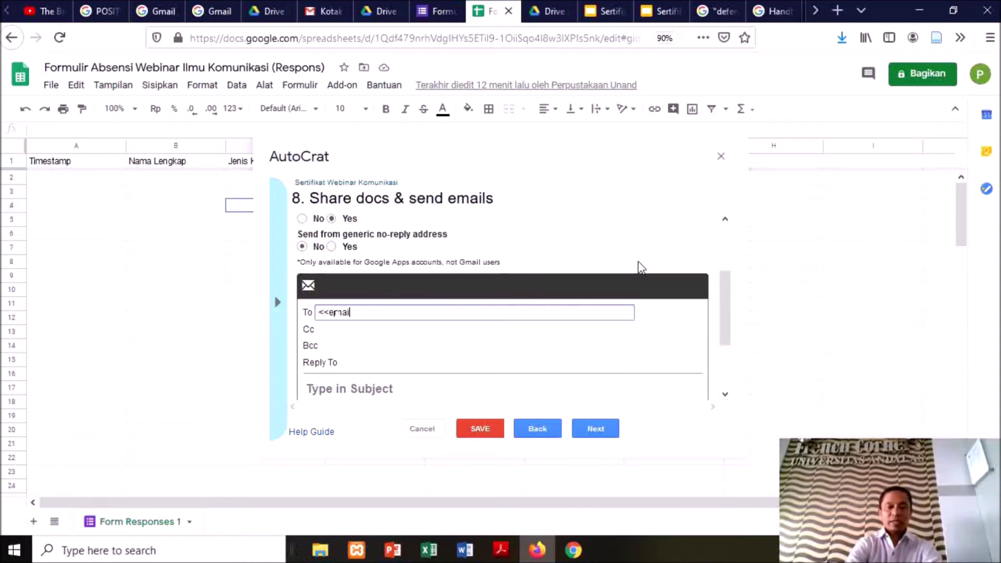
pyautogui.write('>>')
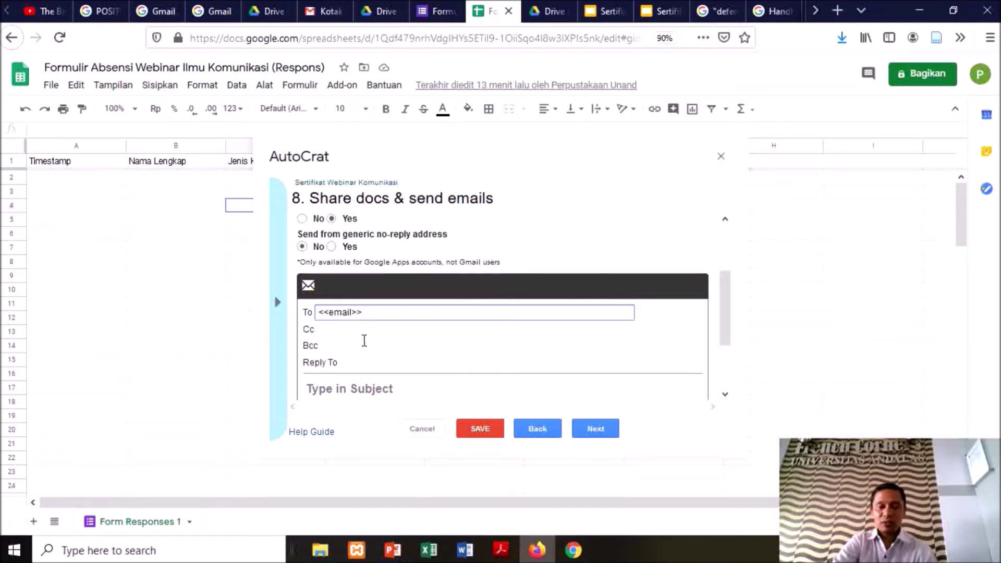
# Enter the email subject 'Sertifikat Webinar Ilmu Komunikasi Universitas Andalas', fixing typos along the way
pyautogui.click(399, 388)
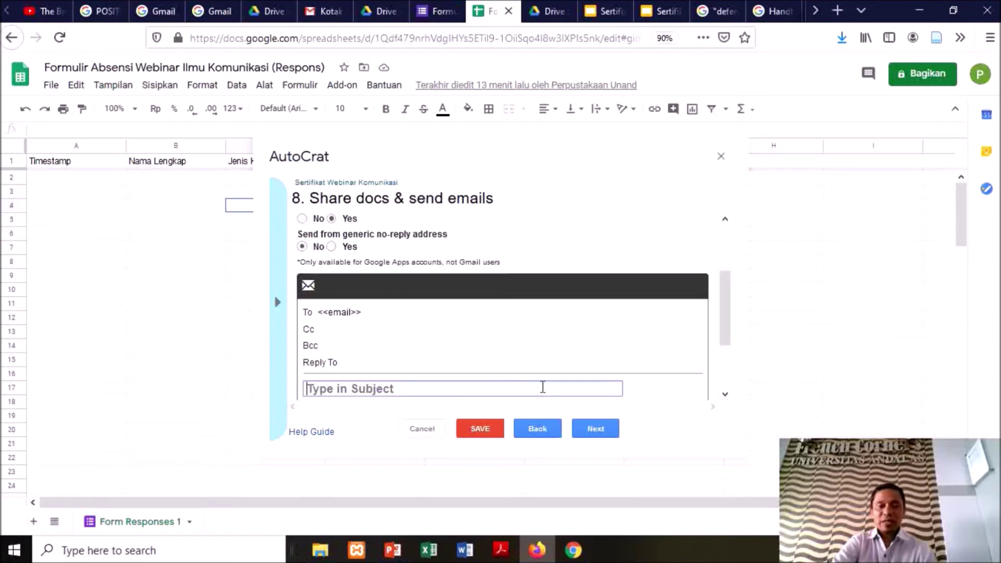
pyautogui.scroll(-1, 542, 387)
pyautogui.scroll(-1, 542, 386)
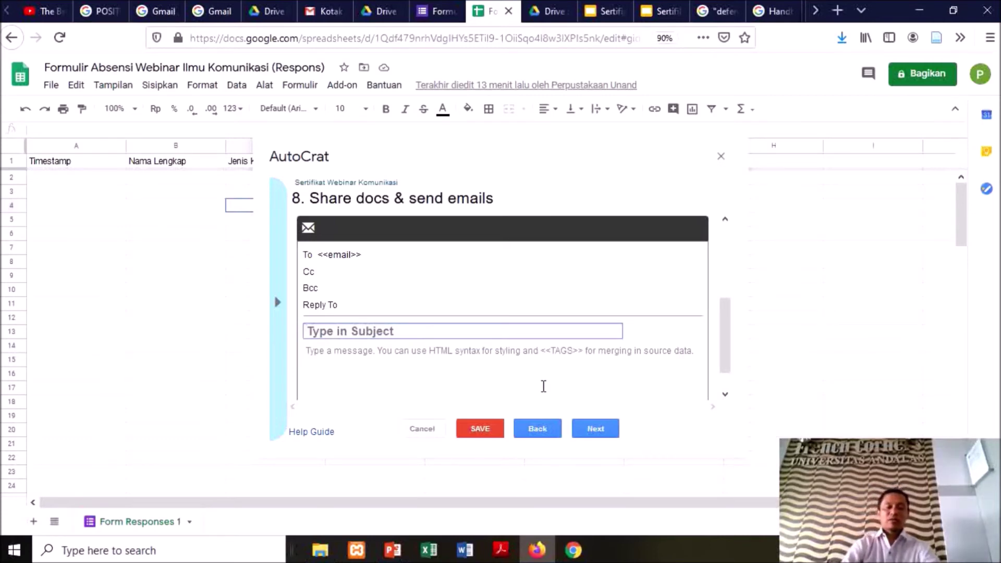
pyautogui.write('Sertifi')
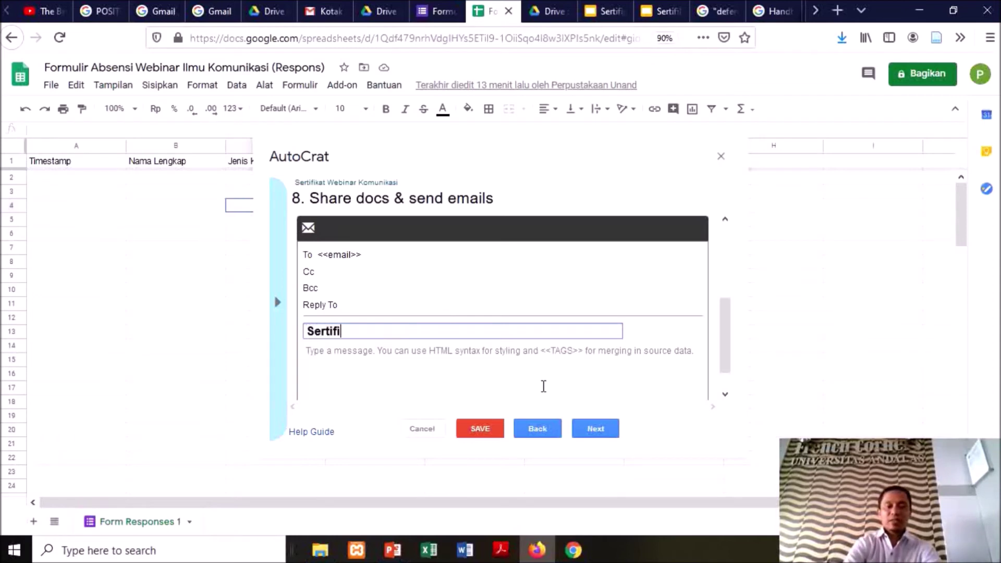
pyautogui.write('kat AW')
pyautogui.press('BackSpace')
pyautogui.press('BackSpace')
pyautogui.press('BackSpace')
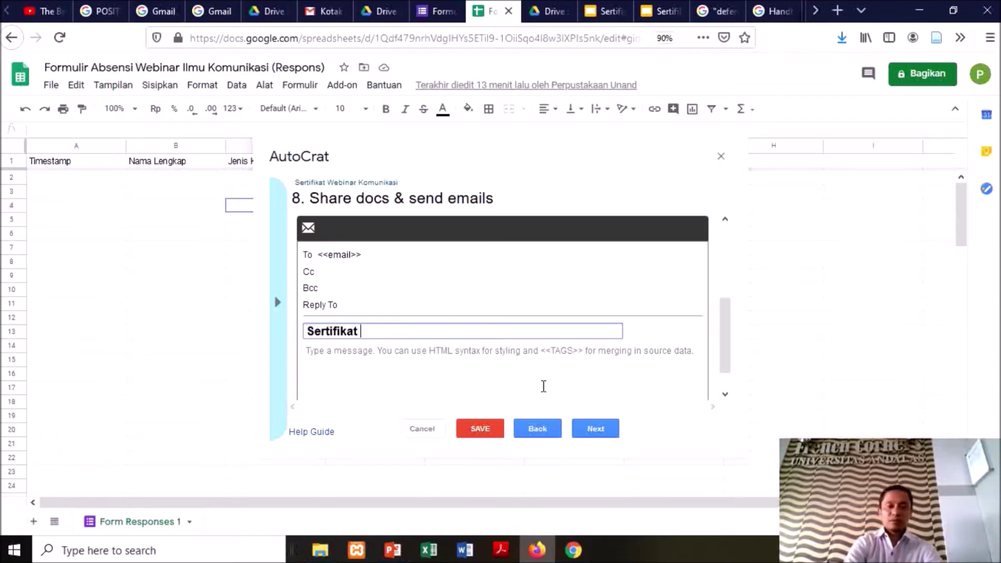
pyautogui.write('Webinar')
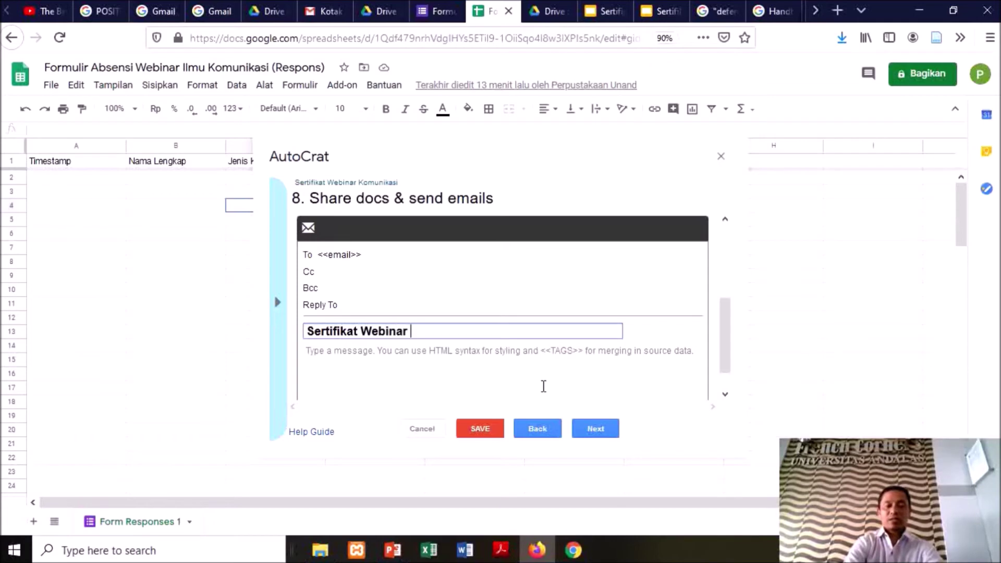
pyautogui.write(' Ilmu')
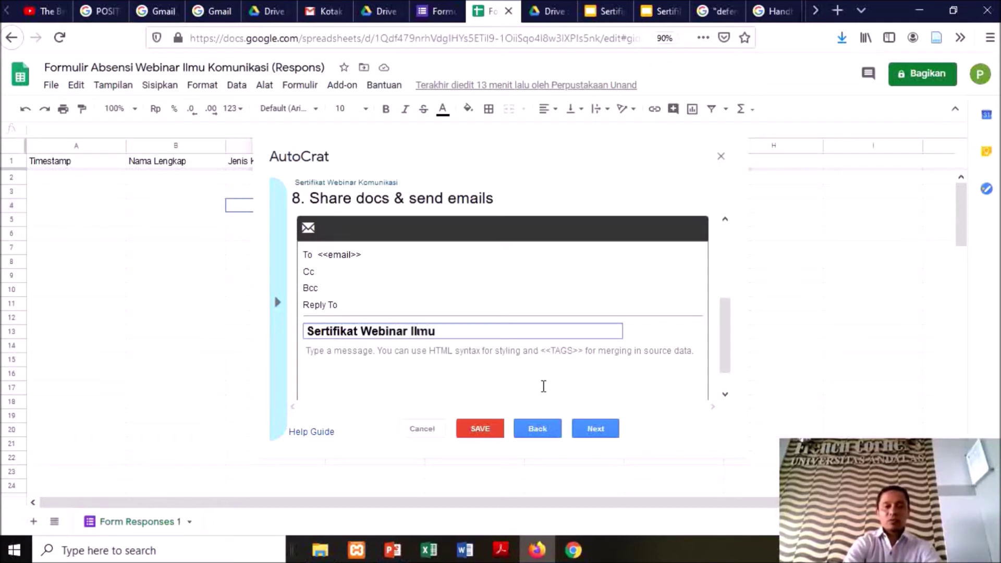
pyautogui.write(' Komunikasi Univer')
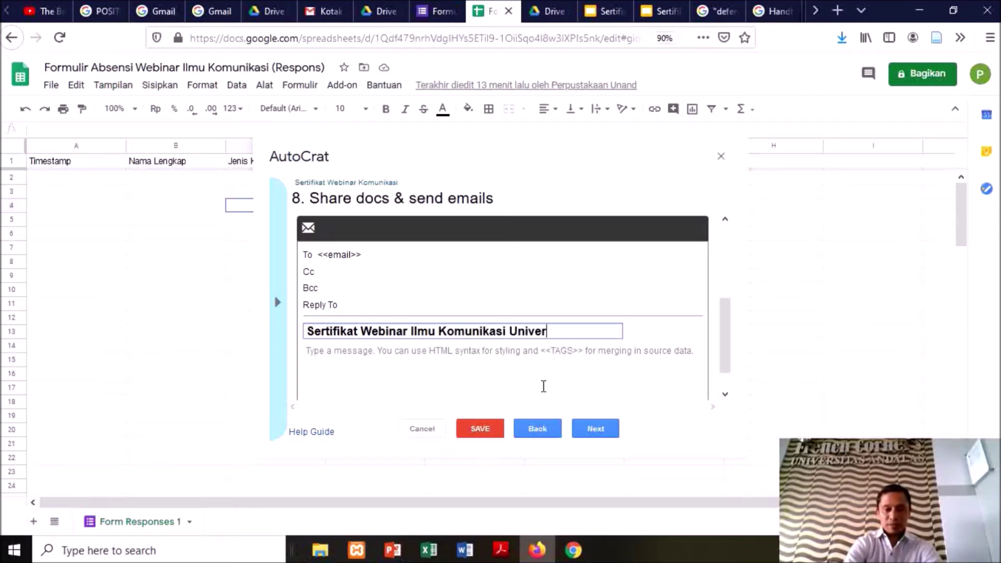
pyautogui.write('sitas Andalas')
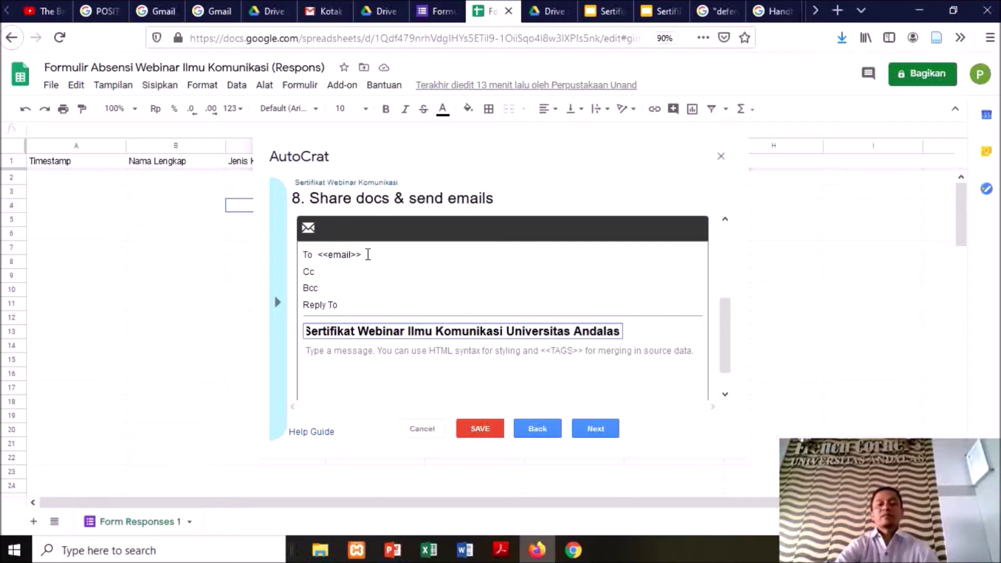
pyautogui.moveTo(734, 367); pyautogui.dragTo(732, 340)
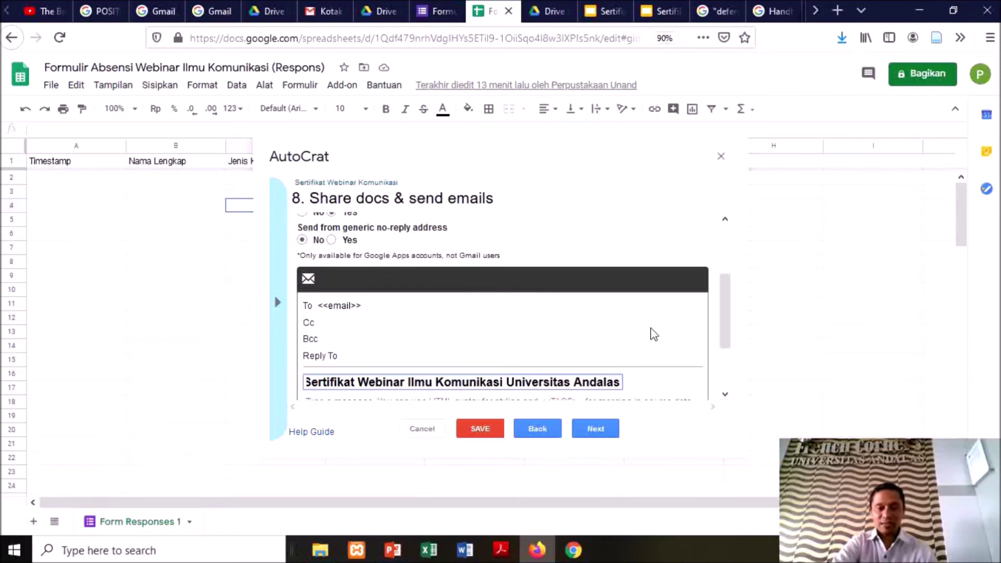
pyautogui.scroll(-2, 652, 338)
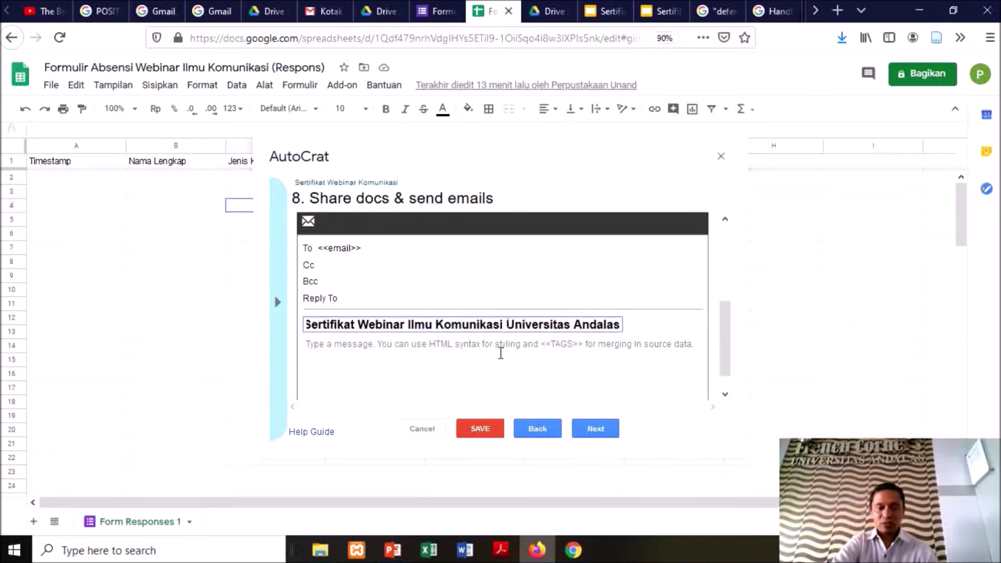
# Set Run on form trigger to Yes, confirm enabling triggers, and save the job
pyautogui.click(595, 428)
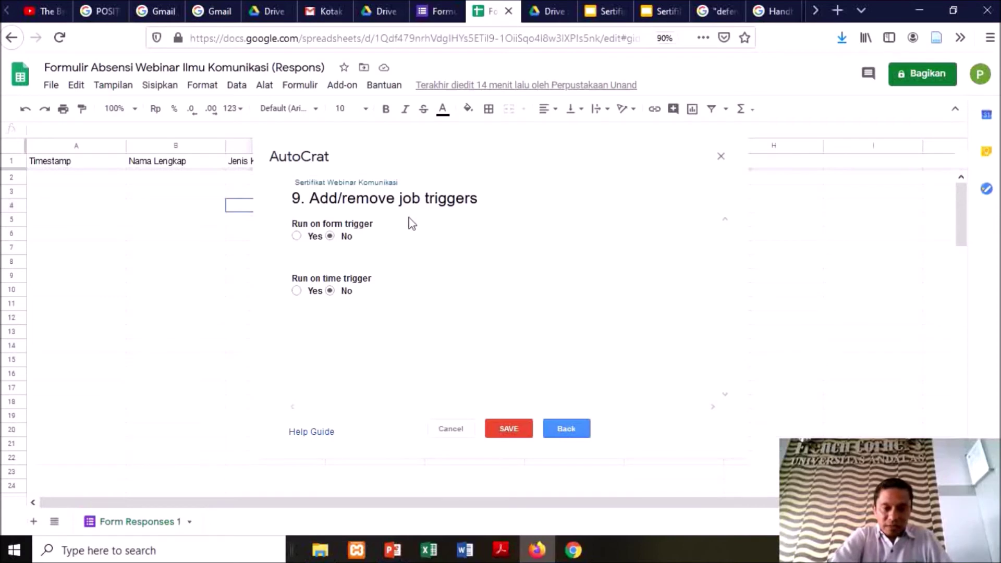
pyautogui.click(296, 236)
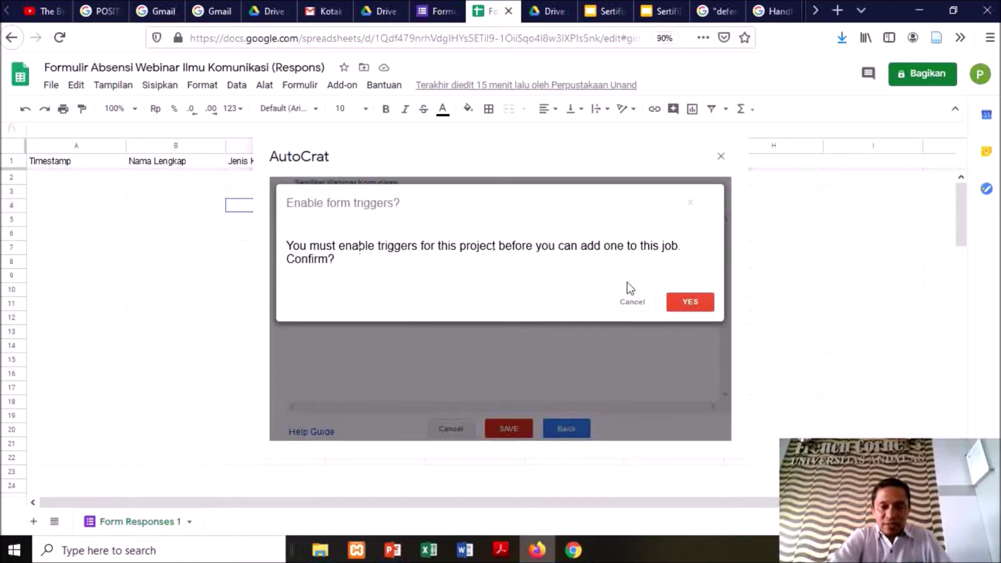
pyautogui.click(701, 303)
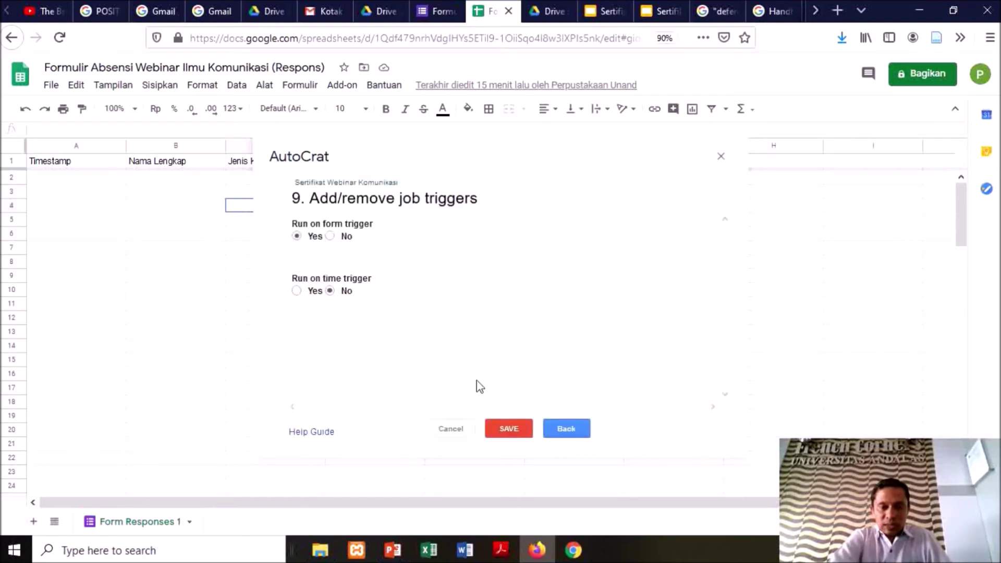
pyautogui.click(509, 428)
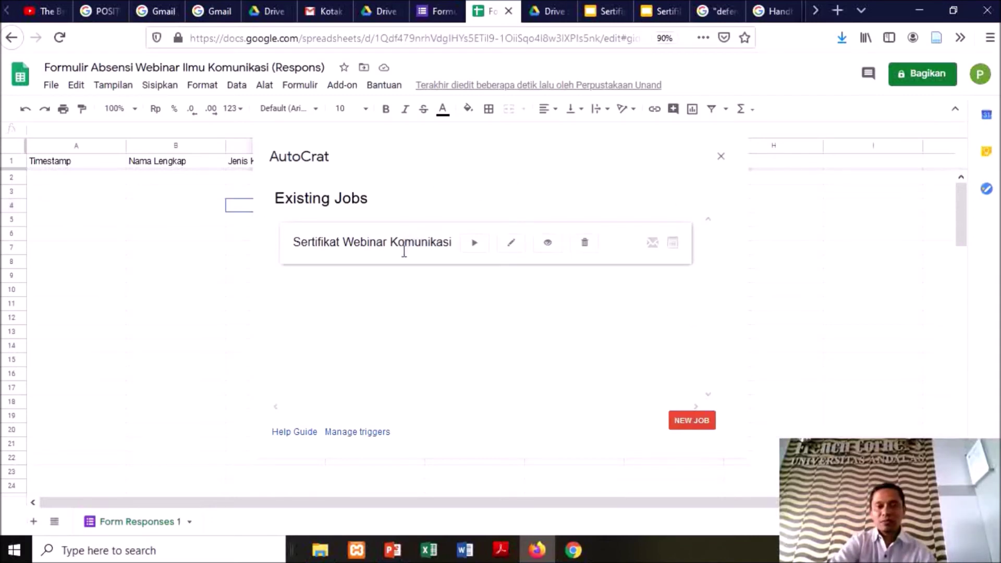
# Close the AutoCrat job list and switch to the Google Drive tab
pyautogui.click(720, 158)
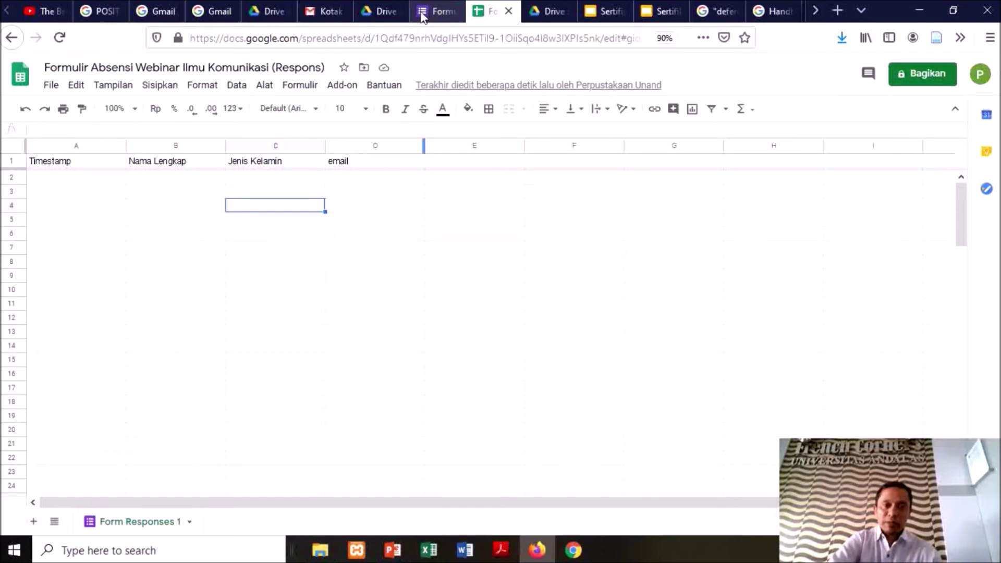
pyautogui.click(545, 15)
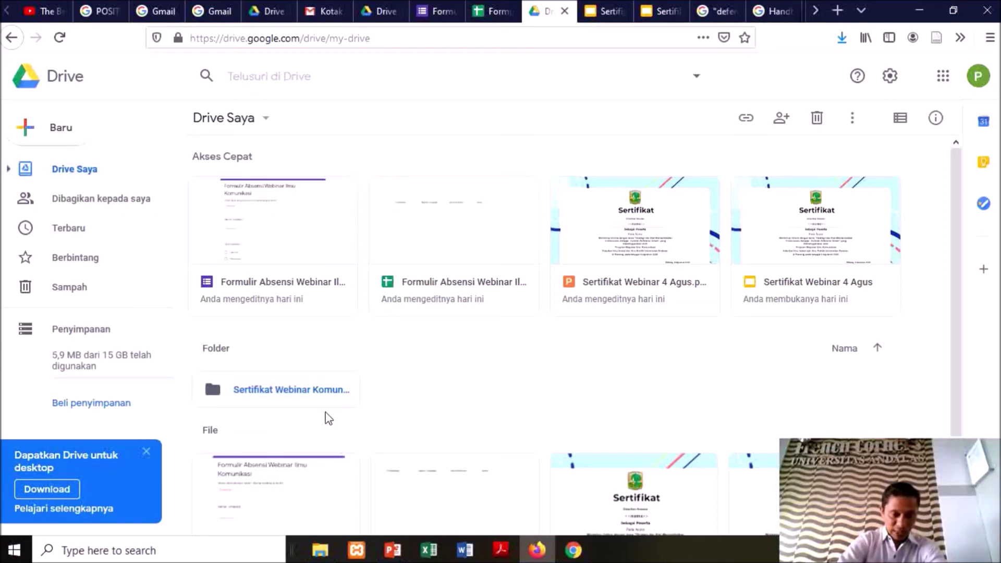
# Set the Sertifikat Webinar Komunikasi folder's access to 'Siapa saja yang memiliki link' as Viewer
pyautogui.rightClick(305, 395)
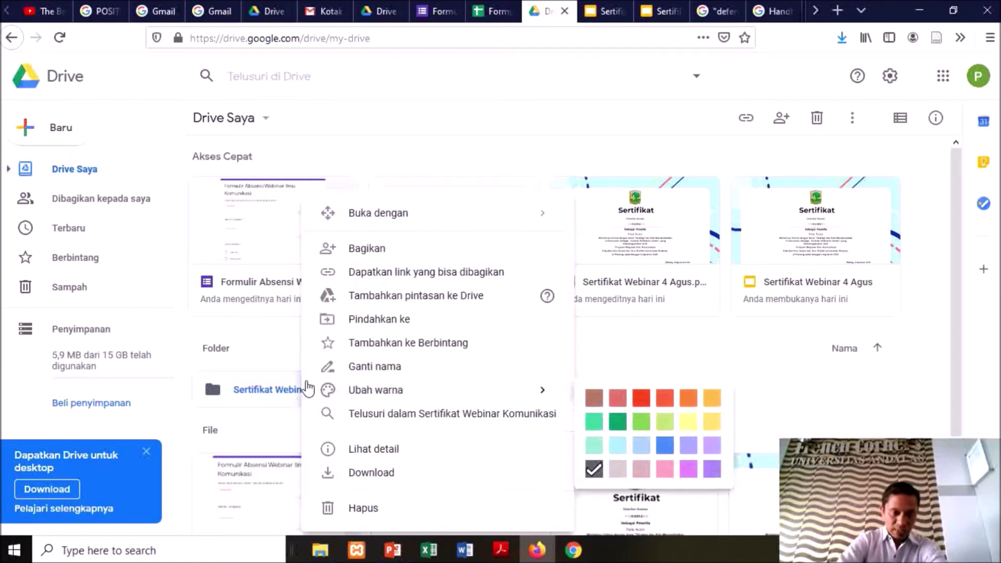
pyautogui.click(355, 279)
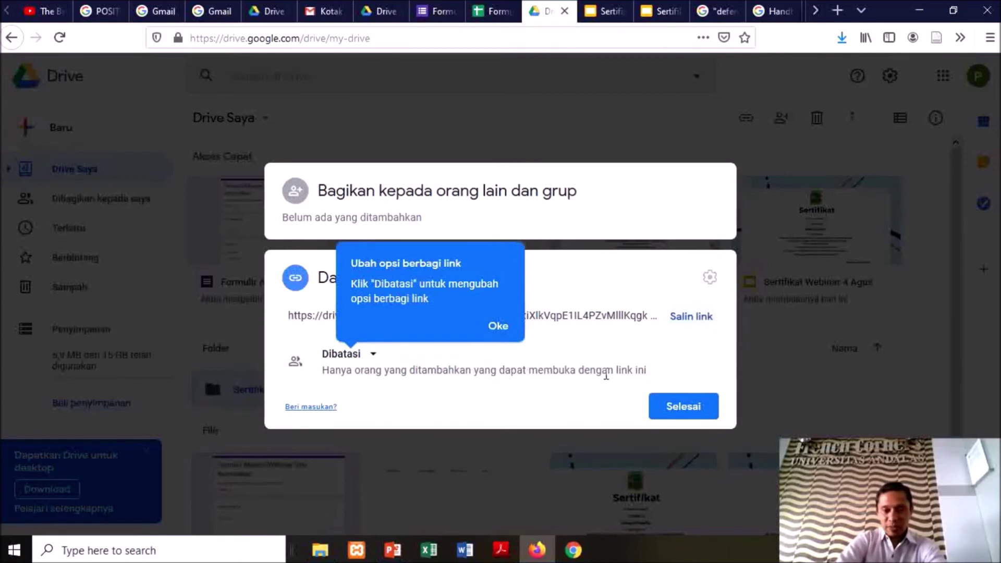
pyautogui.click(496, 327)
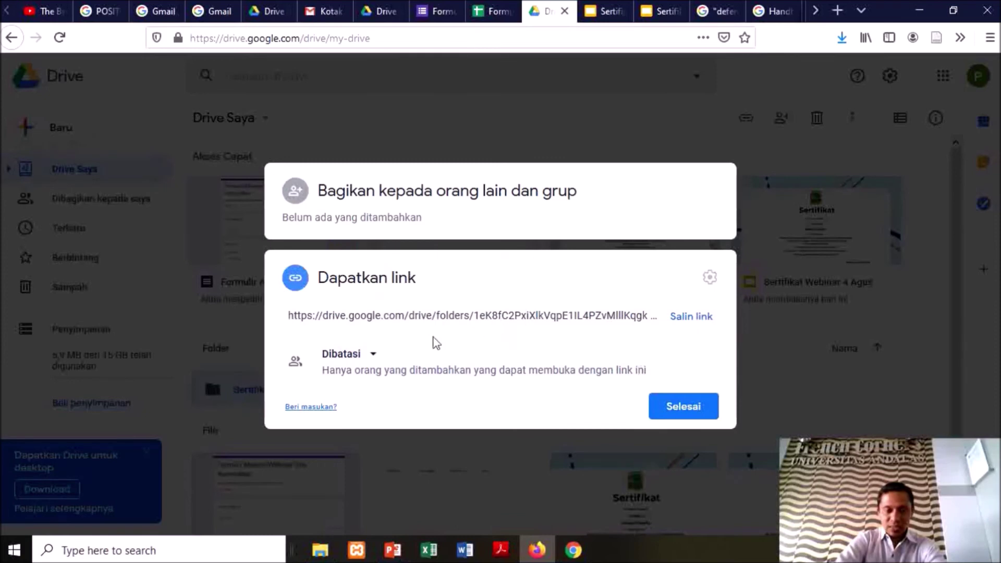
pyautogui.click(373, 355)
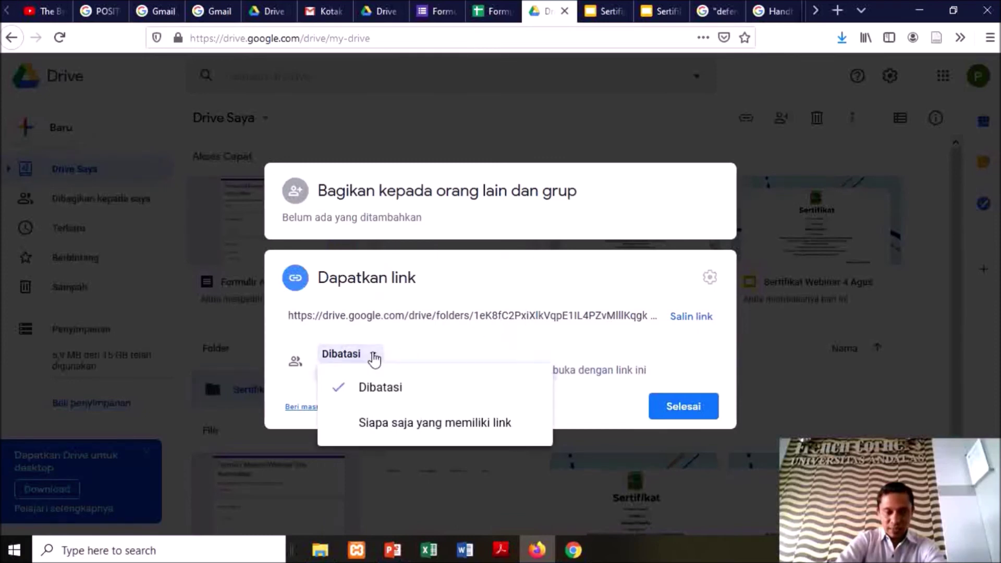
pyautogui.click(422, 423)
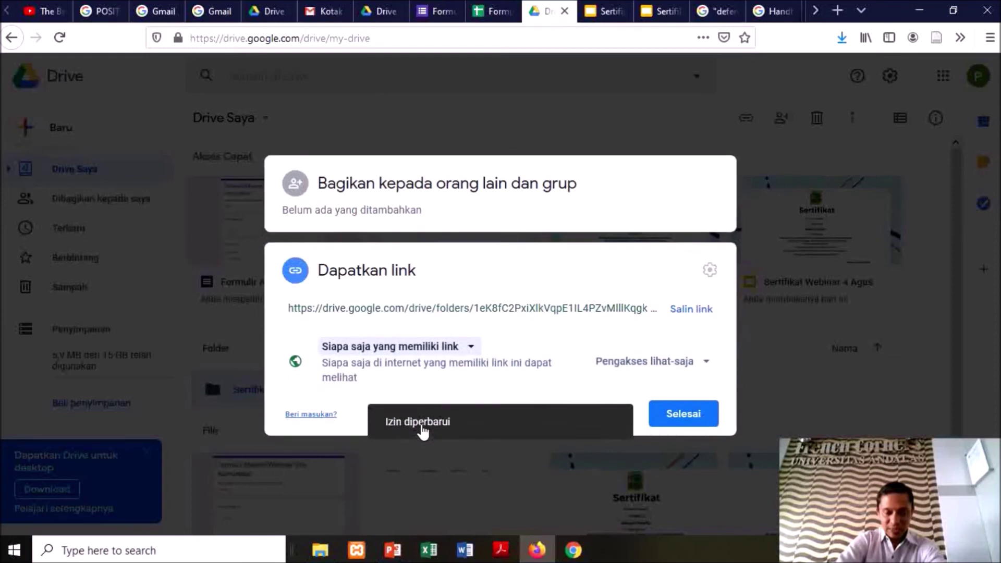
pyautogui.click(704, 363)
pyautogui.click(705, 364)
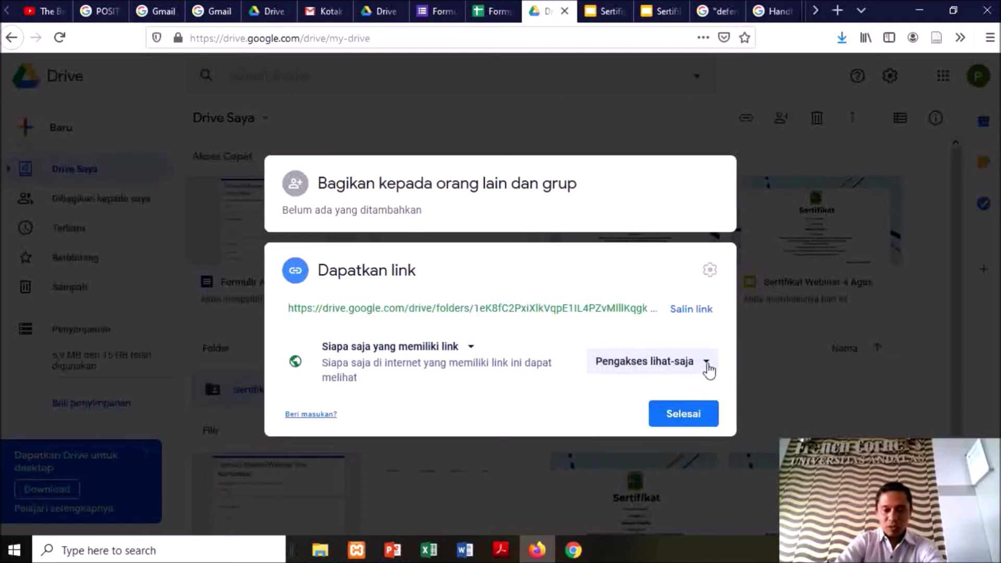
pyautogui.click(687, 415)
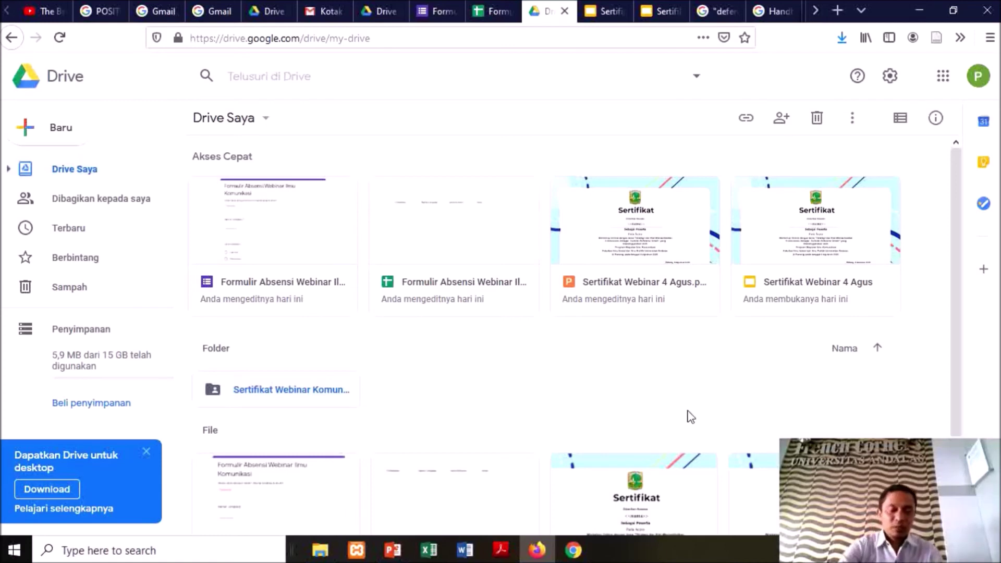
# Open the Formulir Absensi Webinar Ilmu Komunikasi form for editing
pyautogui.click(322, 279)
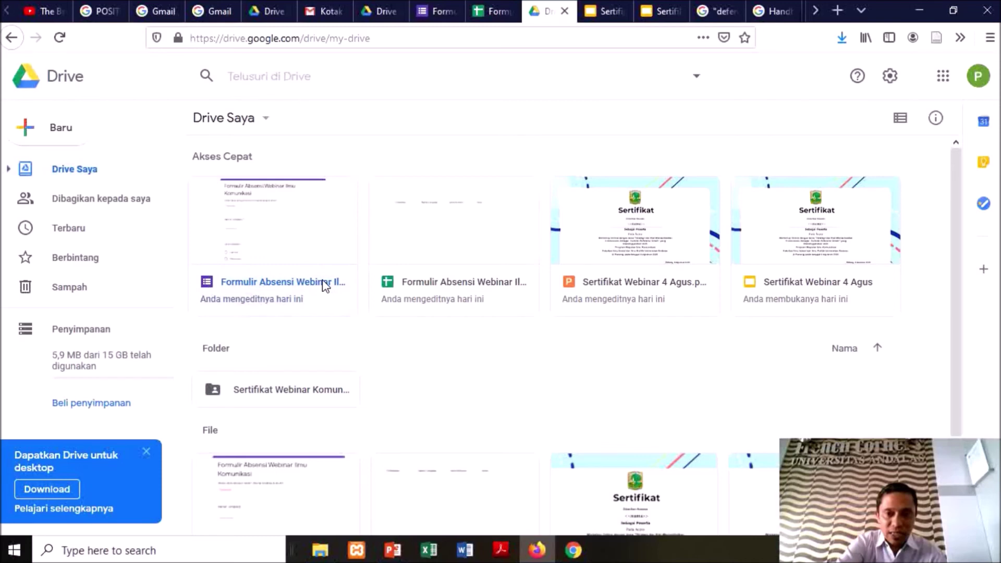
pyautogui.doubleClick(323, 284)
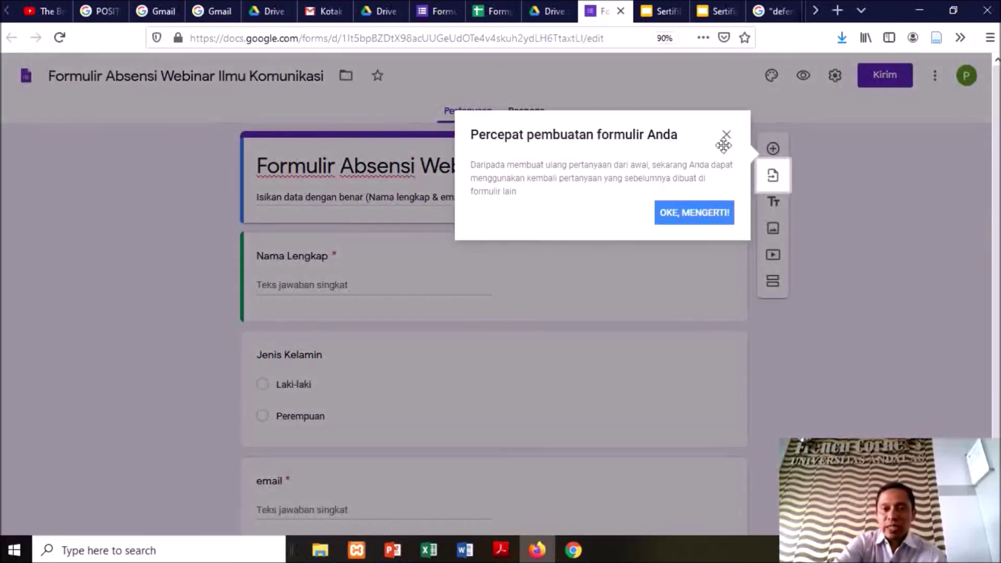
pyautogui.click(726, 138)
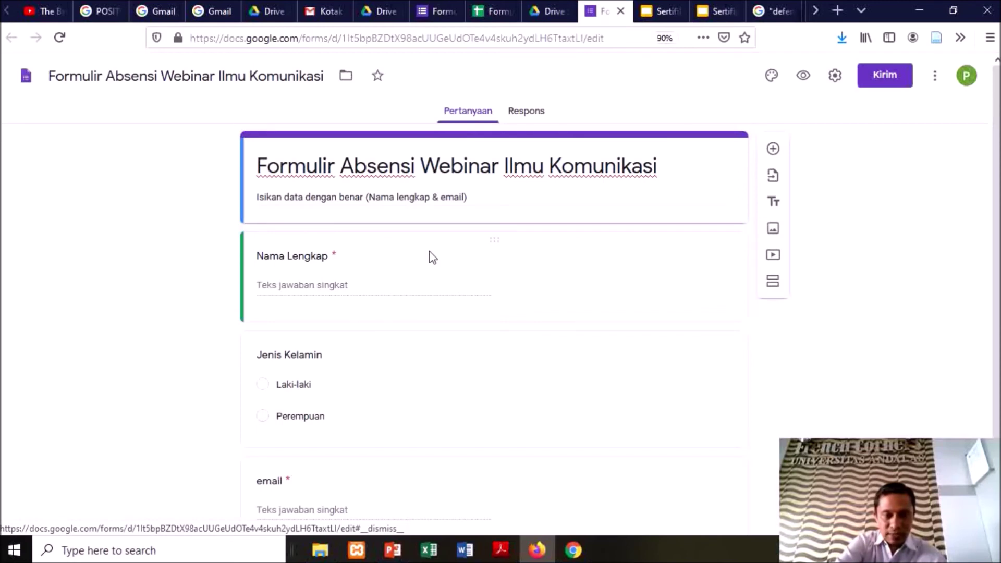
pyautogui.scroll(-2, 431, 257)
pyautogui.scroll(2, 431, 257)
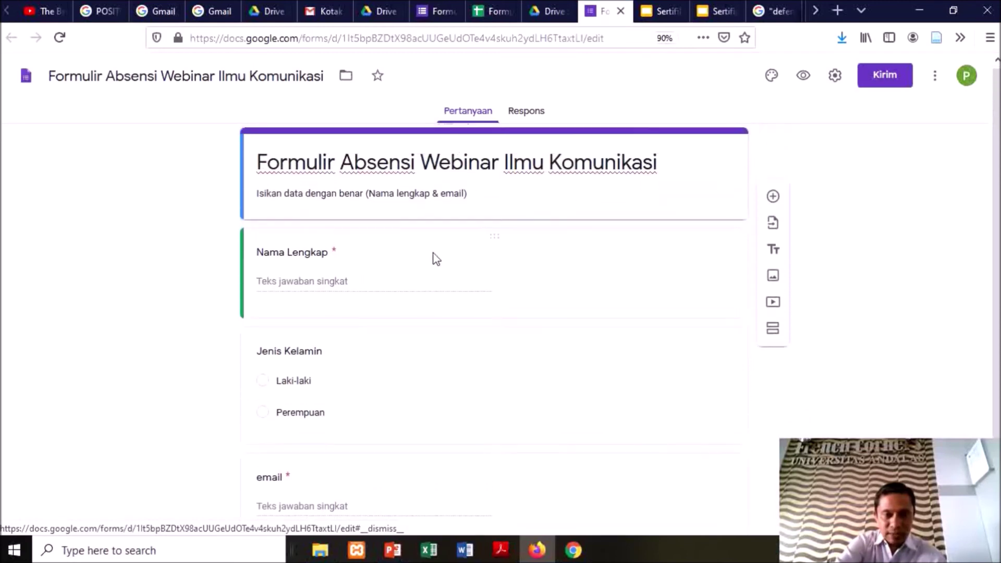
# Copy the form's shortened share link and go to the Google search results tab
pyautogui.click(898, 76)
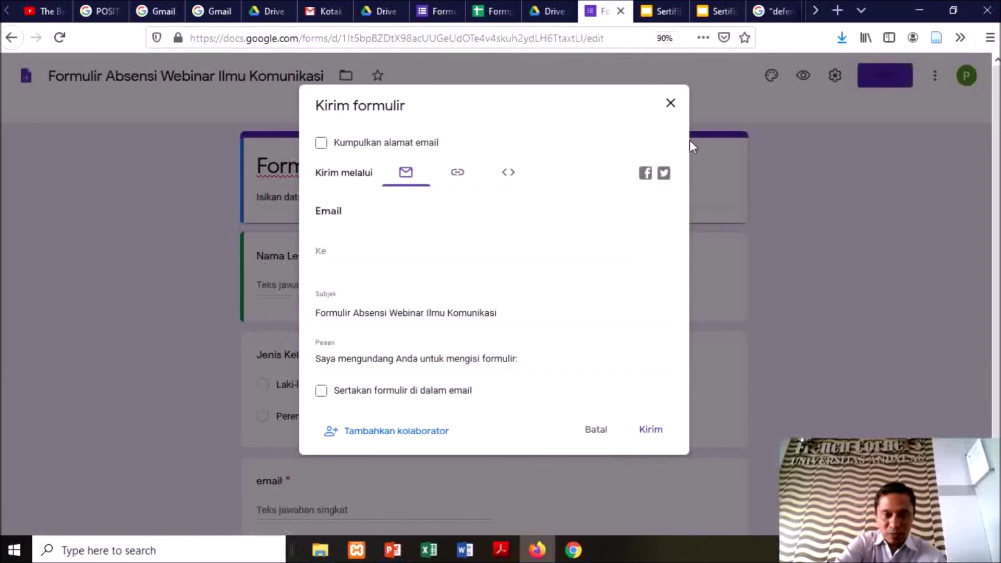
pyautogui.click(458, 176)
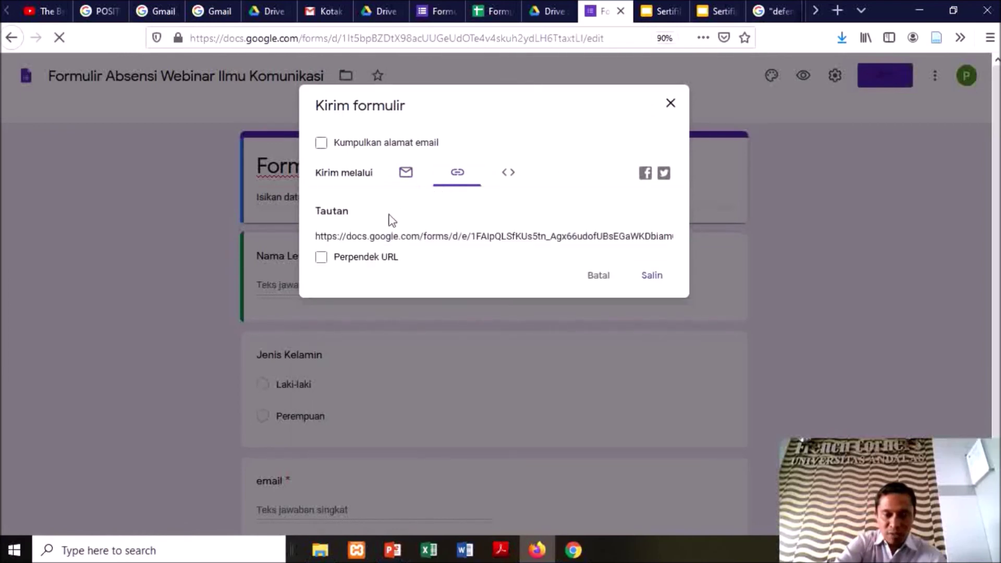
pyautogui.click(361, 257)
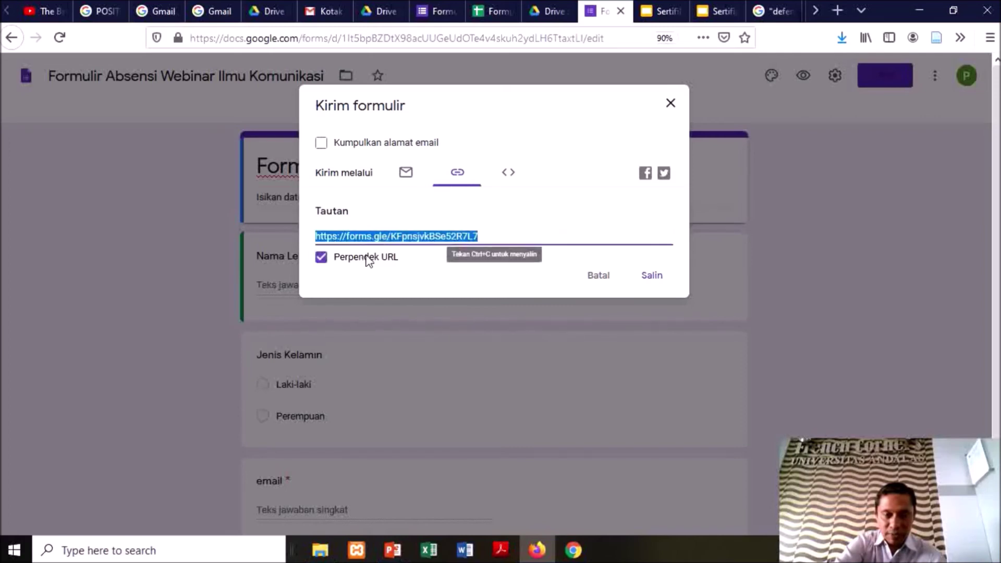
pyautogui.click(659, 281)
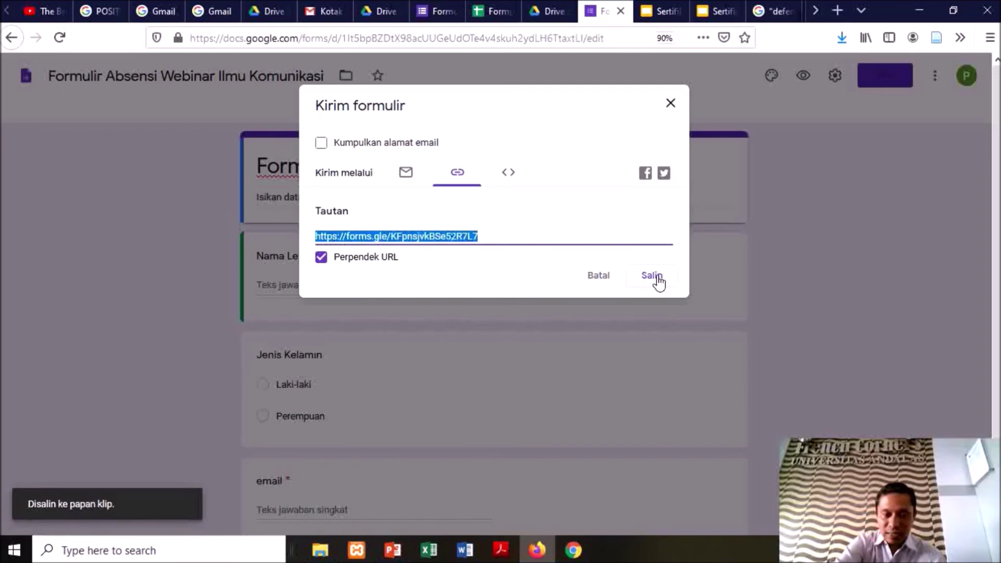
pyautogui.click(670, 103)
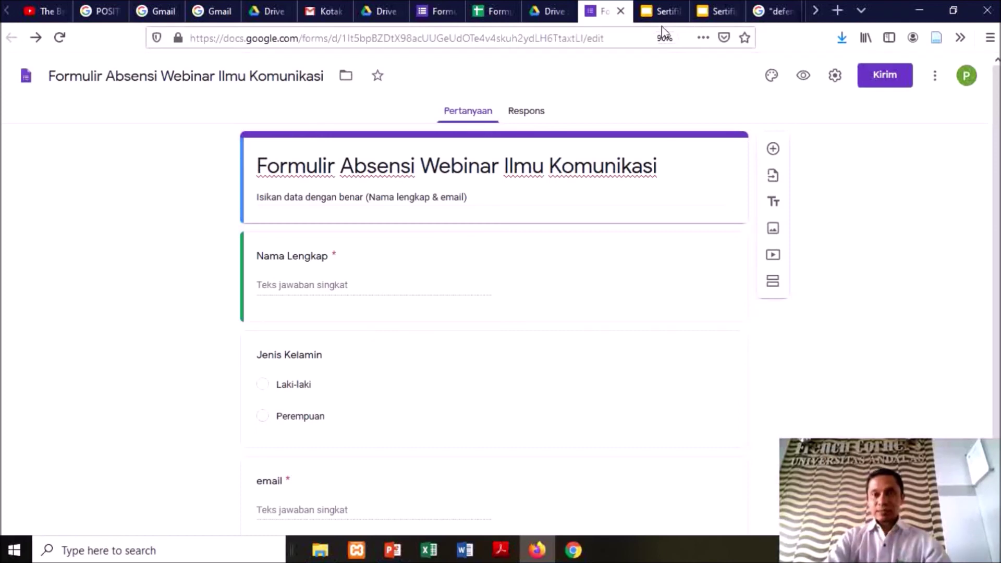
pyautogui.click(772, 11)
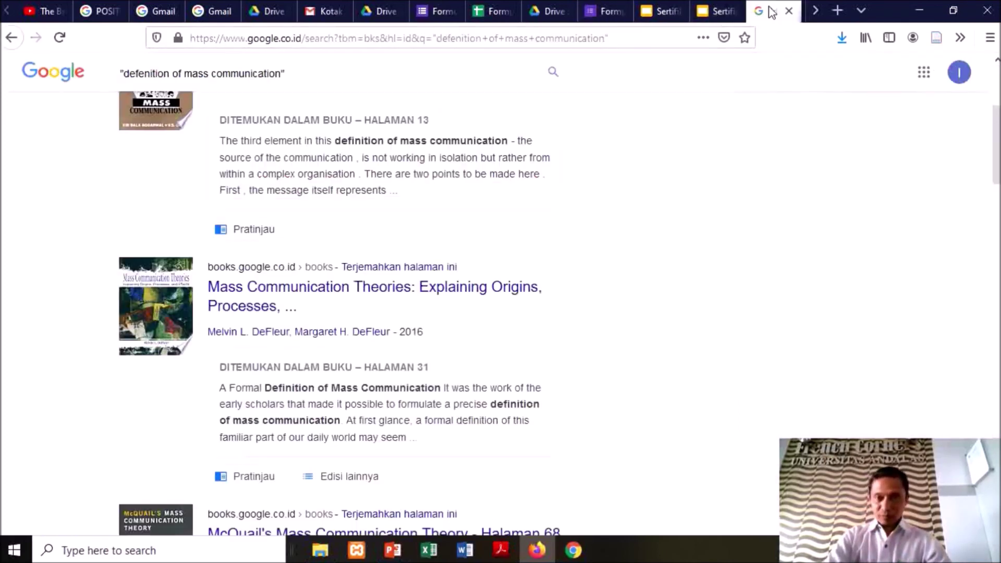
# Load the attendance form by pasting its short link into the address bar
pyautogui.click(403, 38)
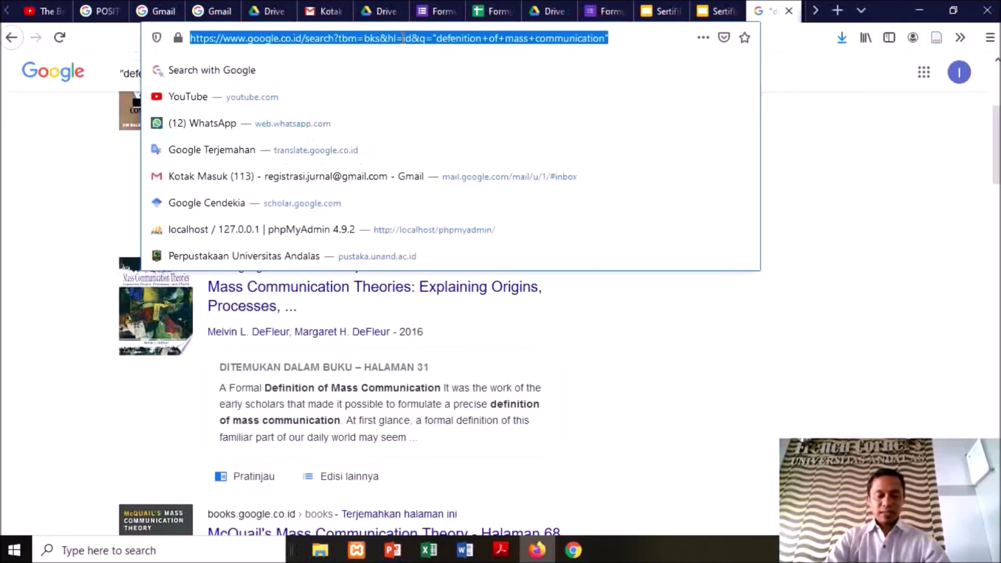
pyautogui.write('https://forms.gle/KFpnsjvkBSe52R7L7')
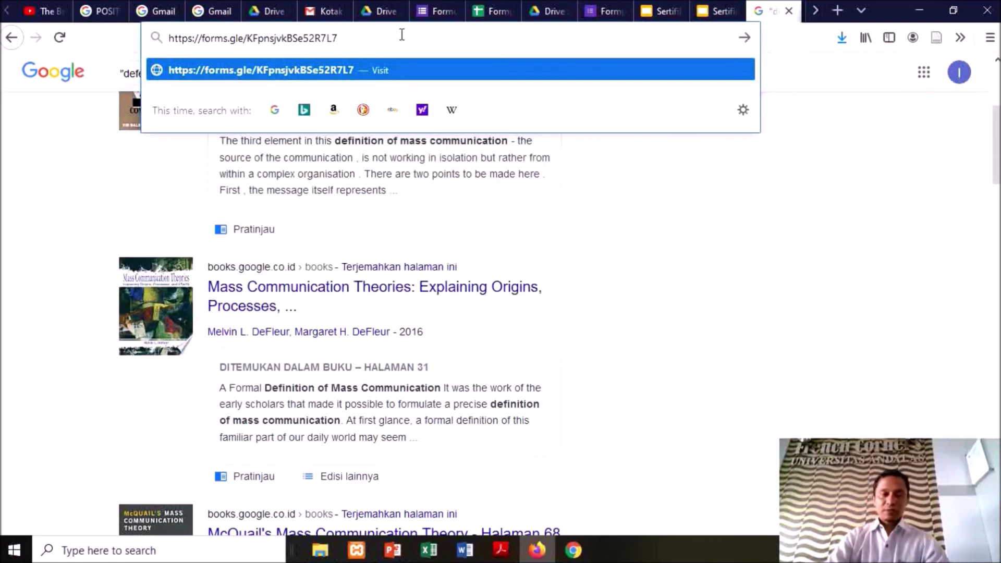
pyautogui.press('Return')
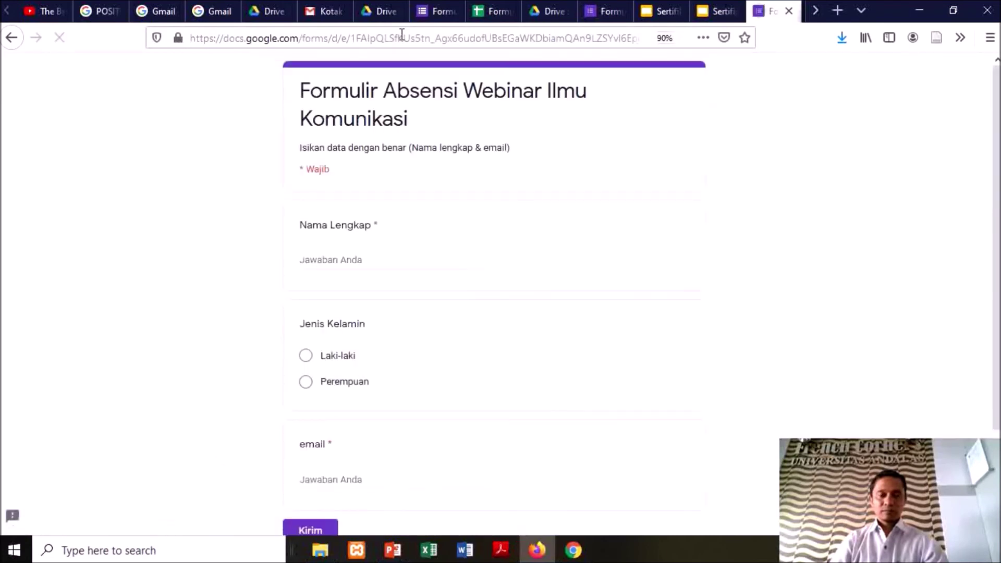
# Enter the respondent's full name, gender Laki-laki and e-mail address, and submit the form
pyautogui.click(342, 260)
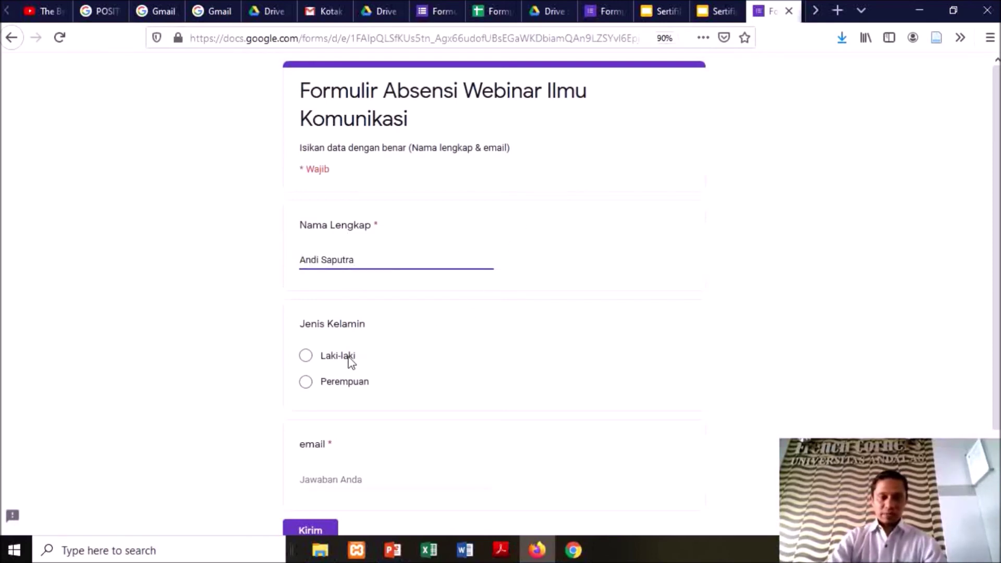
pyautogui.click(348, 356)
pyautogui.scroll(-2, 428, 432)
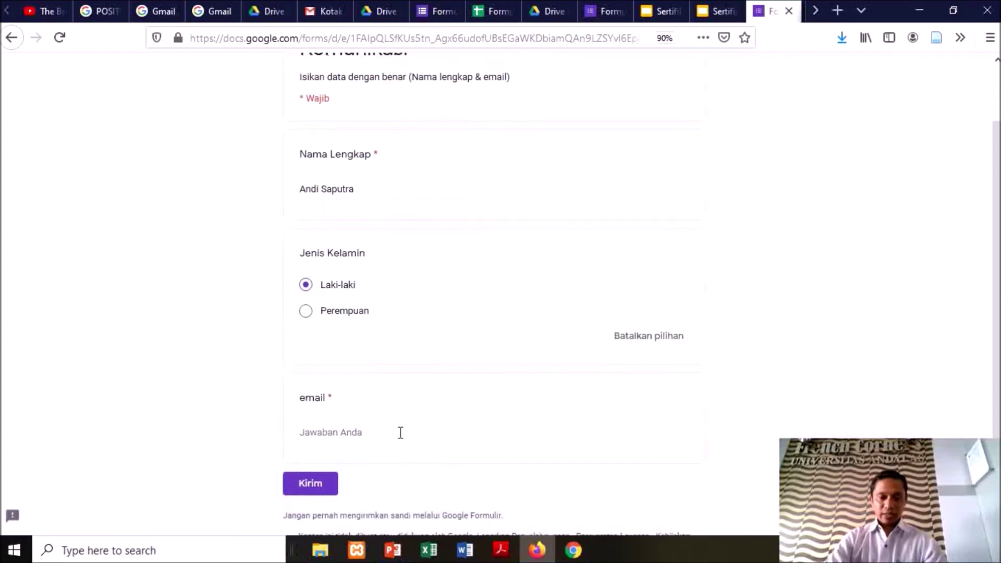
pyautogui.click(382, 432)
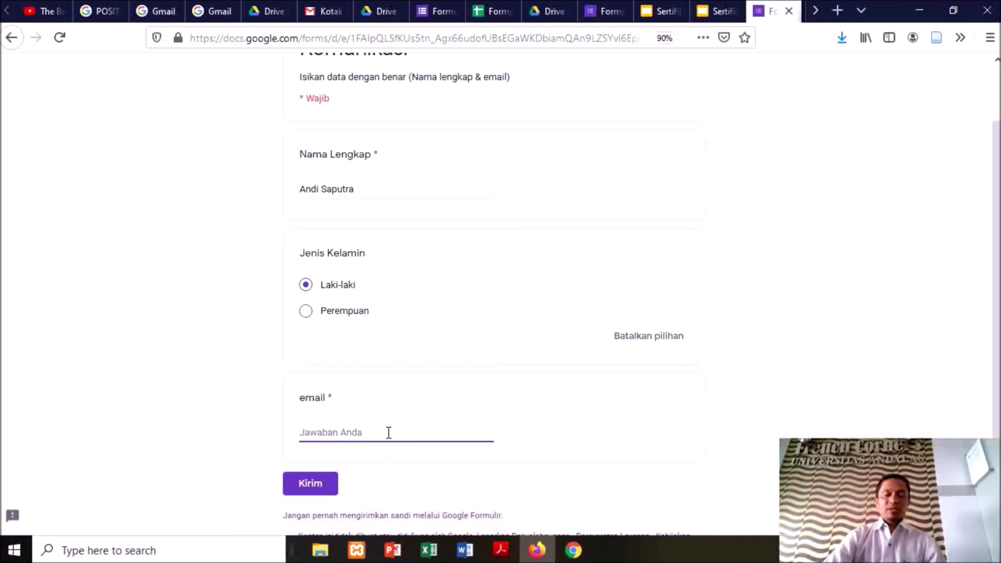
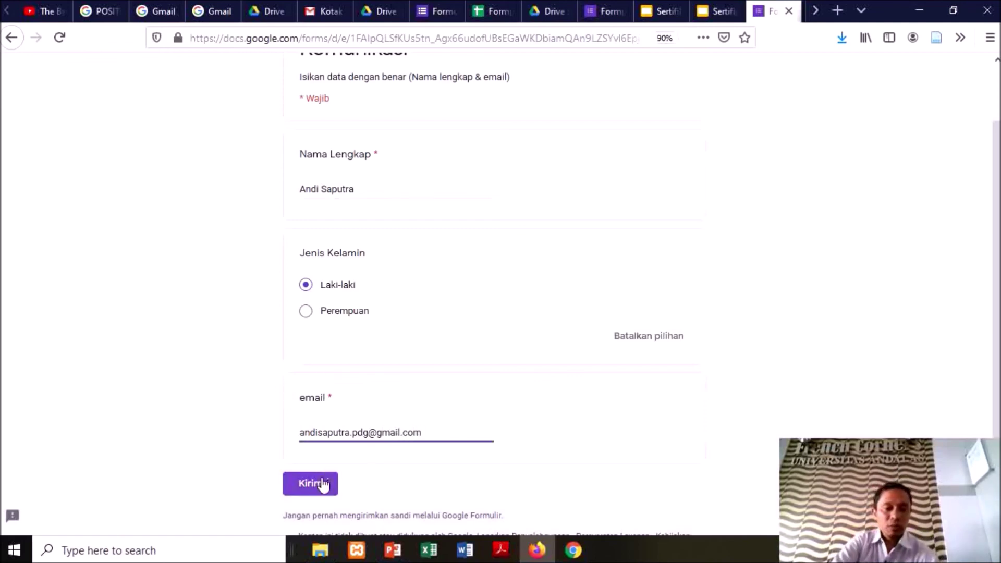
pyautogui.click(322, 484)
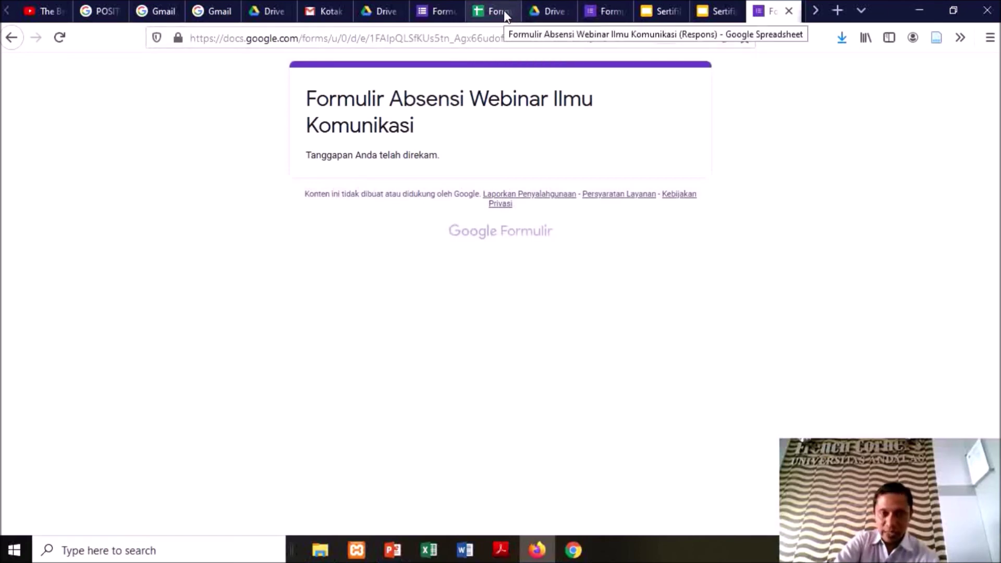
# Switch to the Formulir (Respons) spreadsheet and scroll across row 2's merge status columns
pyautogui.click(504, 10)
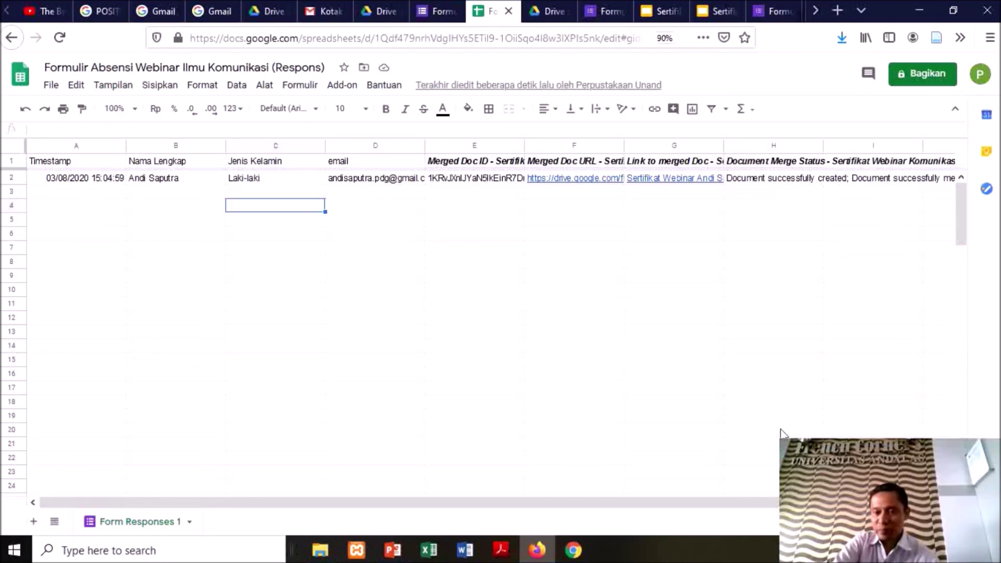
pyautogui.moveTo(759, 503); pyautogui.dragTo(835, 502)
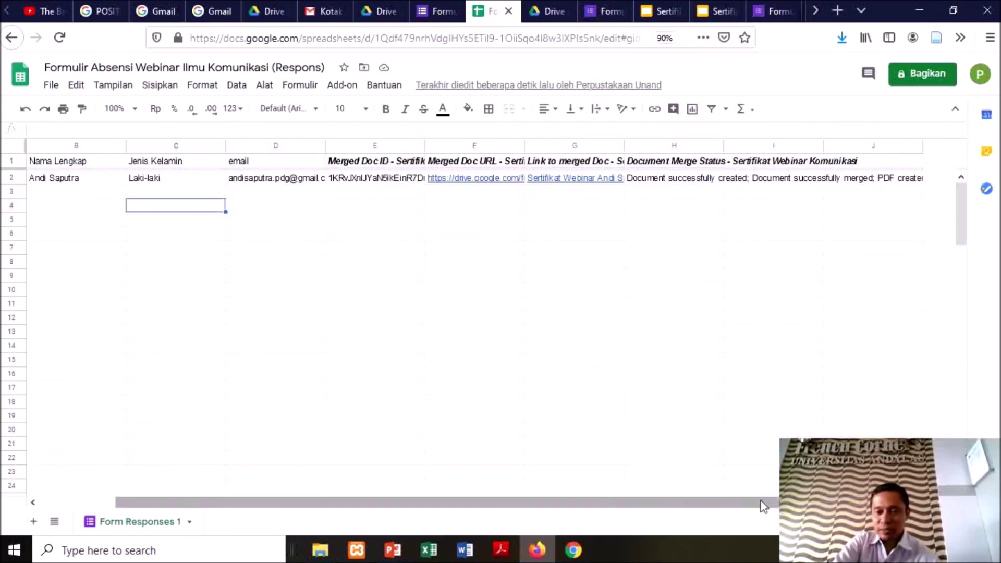
pyautogui.moveTo(762, 505); pyautogui.dragTo(636, 502)
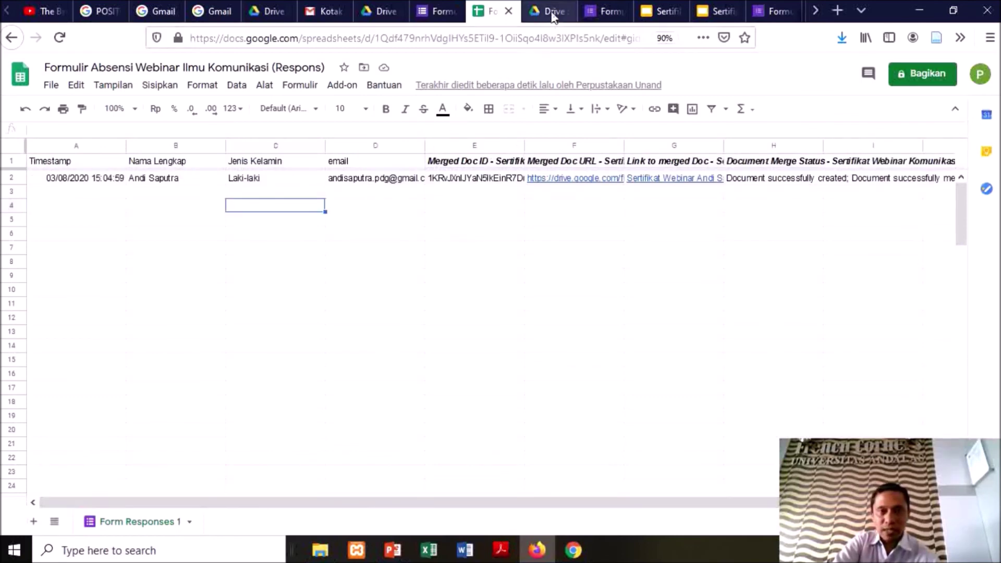
# Open the Sertifikat Webinar Komunikasi folder in My Drive and preview the certificate PDF
pyautogui.click(553, 13)
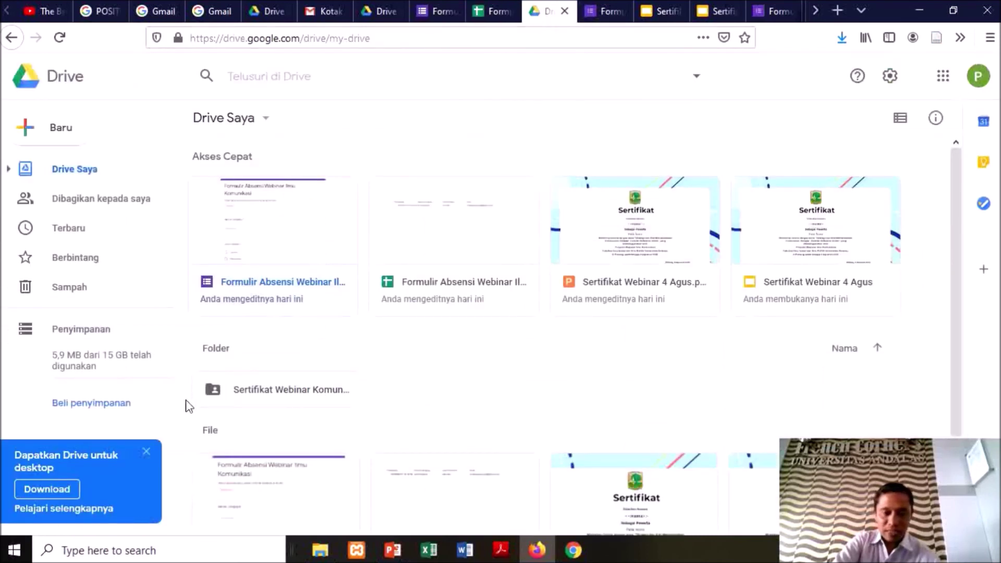
pyautogui.doubleClick(252, 390)
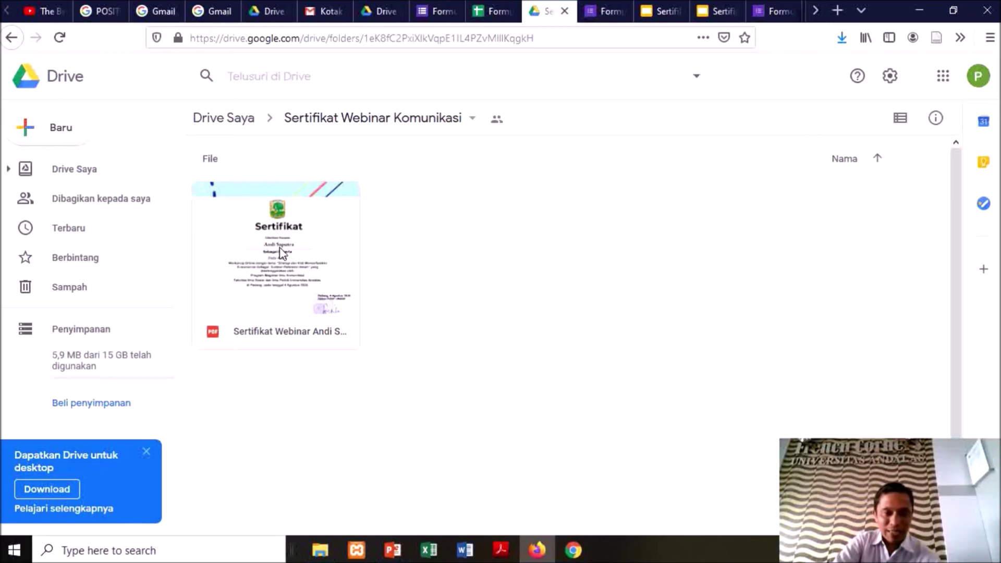
pyautogui.doubleClick(281, 253)
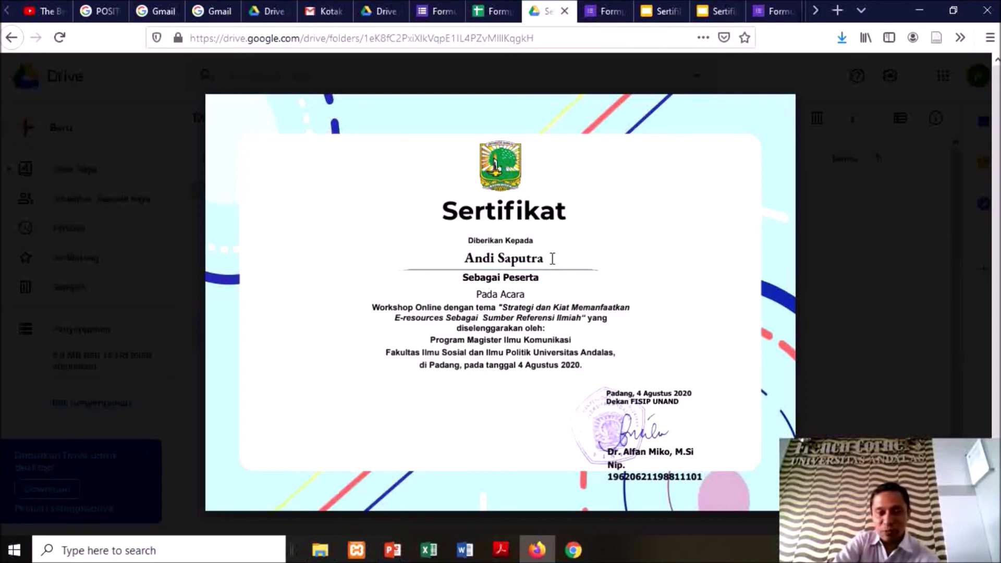
# Check the recipient's name on the certificate, then go to the Gmail account chooser
pyautogui.moveTo(552, 258); pyautogui.dragTo(463, 258)
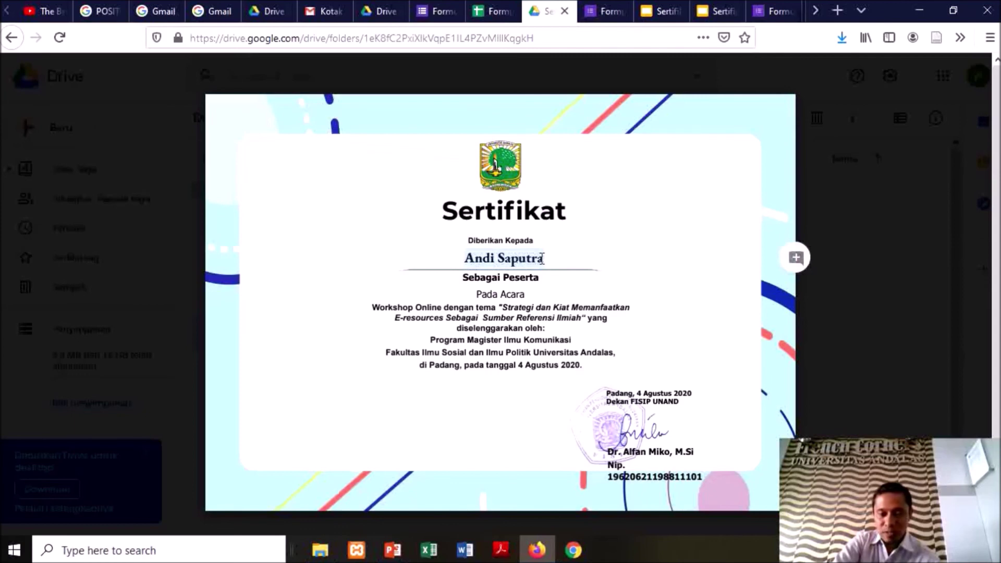
pyautogui.click(479, 258)
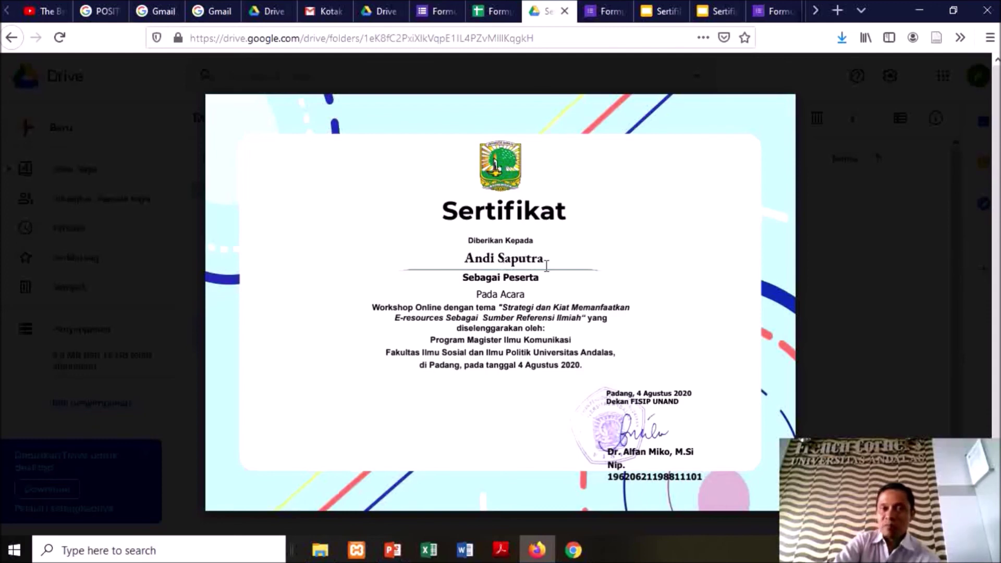
pyautogui.moveTo(261, 198)
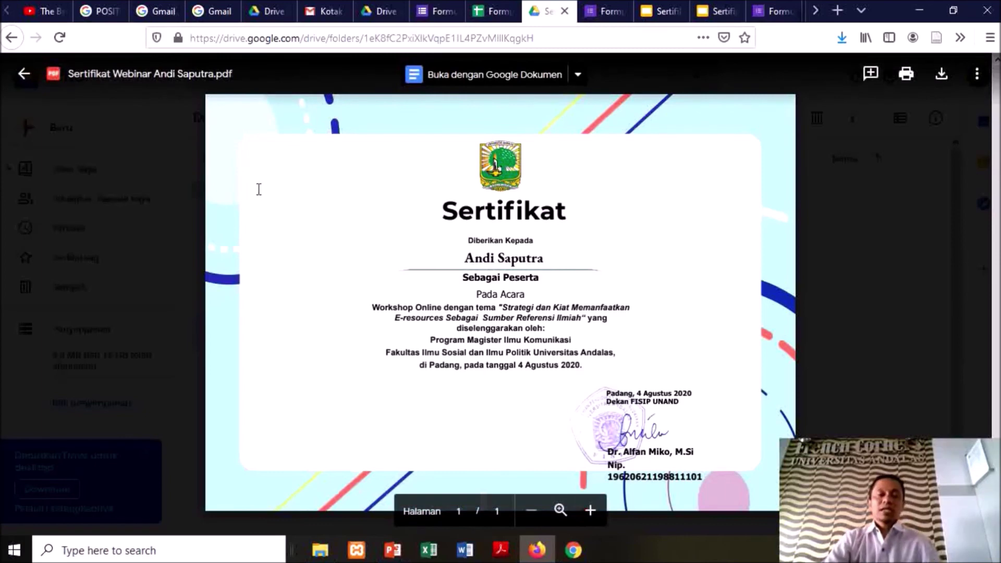
pyautogui.click(224, 12)
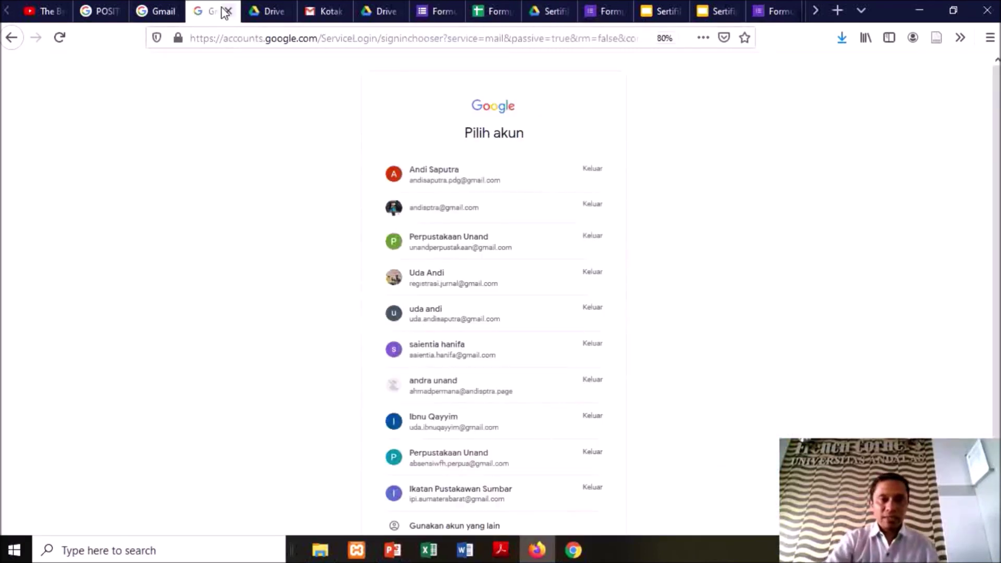
# Choose the test respondent's account and enter its password to sign in
pyautogui.click(476, 191)
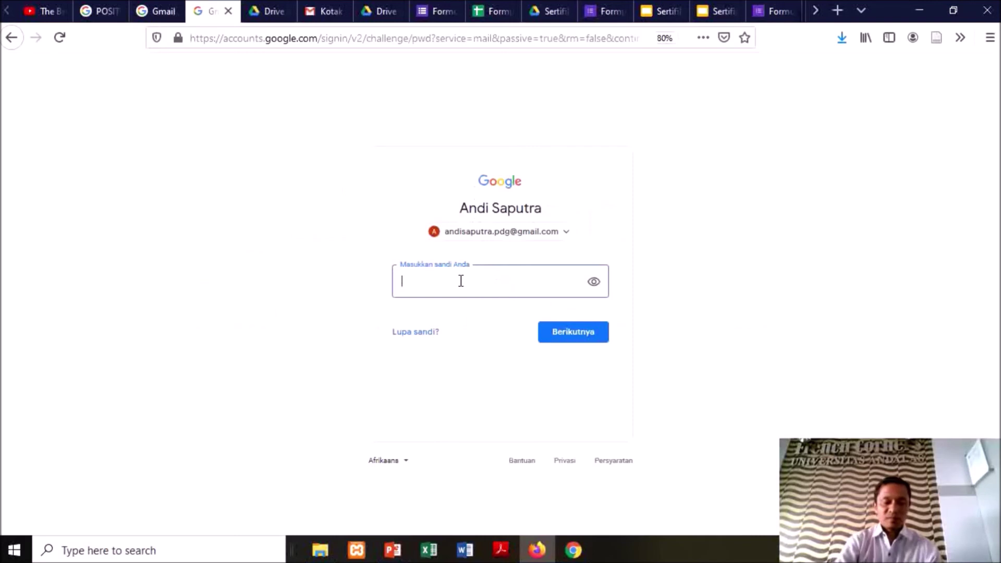
pyautogui.write('••••••••••••')
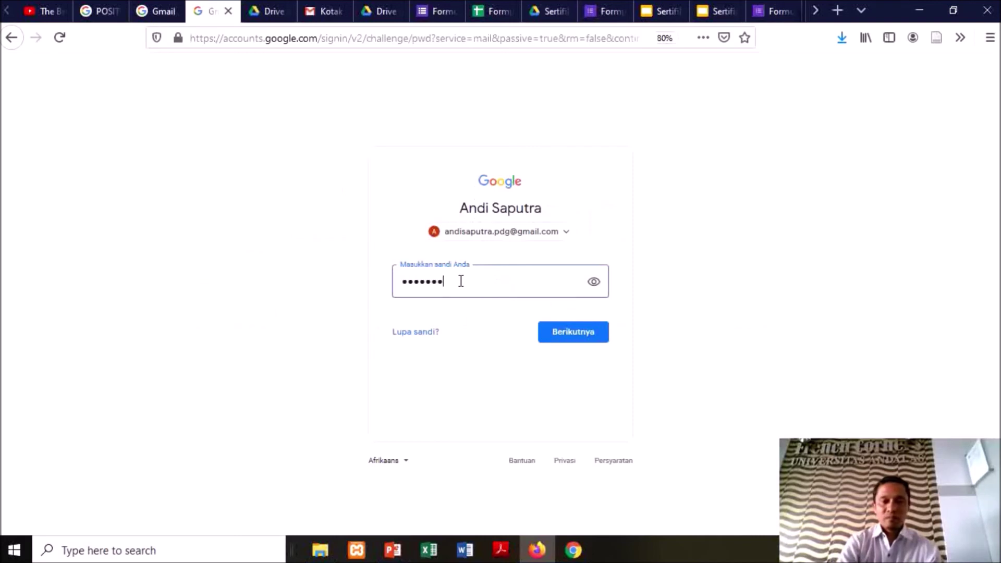
pyautogui.write('••••')
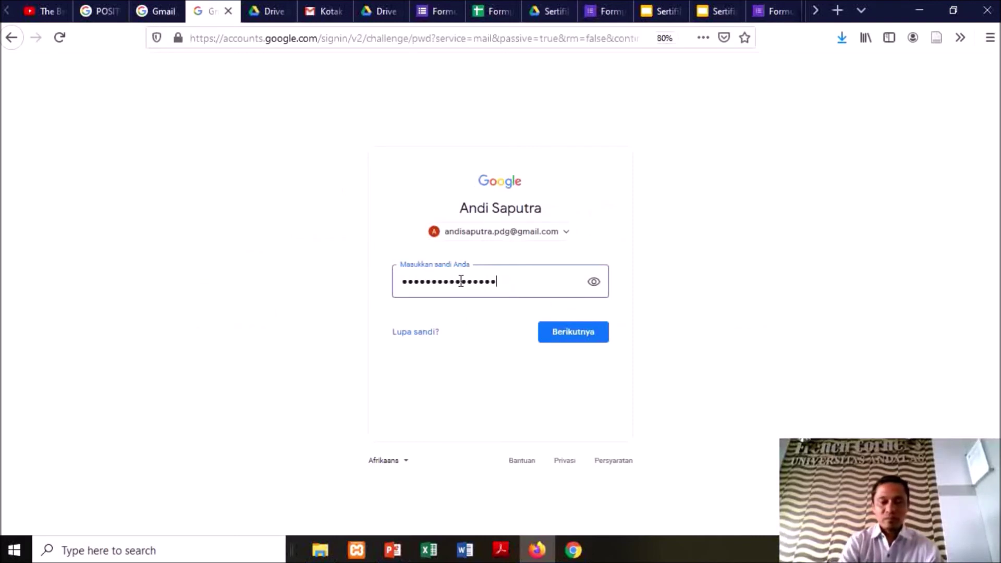
pyautogui.press('Return')
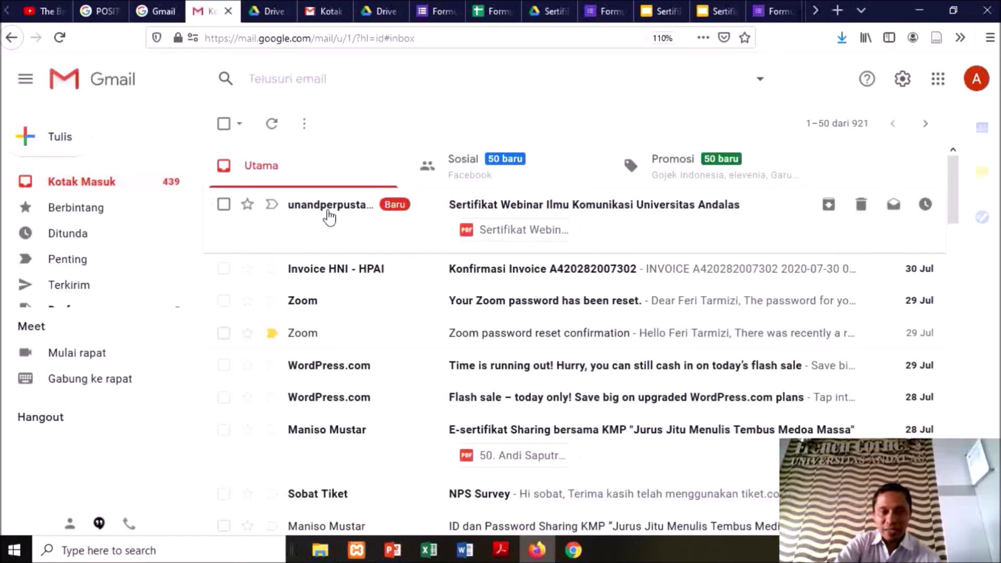
# View the Sertifikat Webinar e-mail's attached certificate PDF, then return to the responses spreadsheet
pyautogui.click(513, 210)
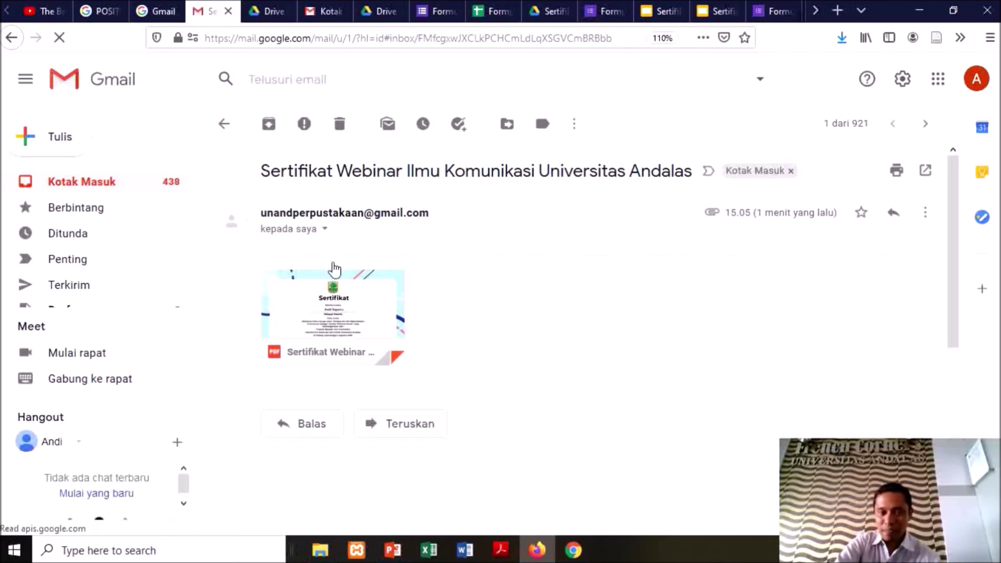
pyautogui.moveTo(339, 323)
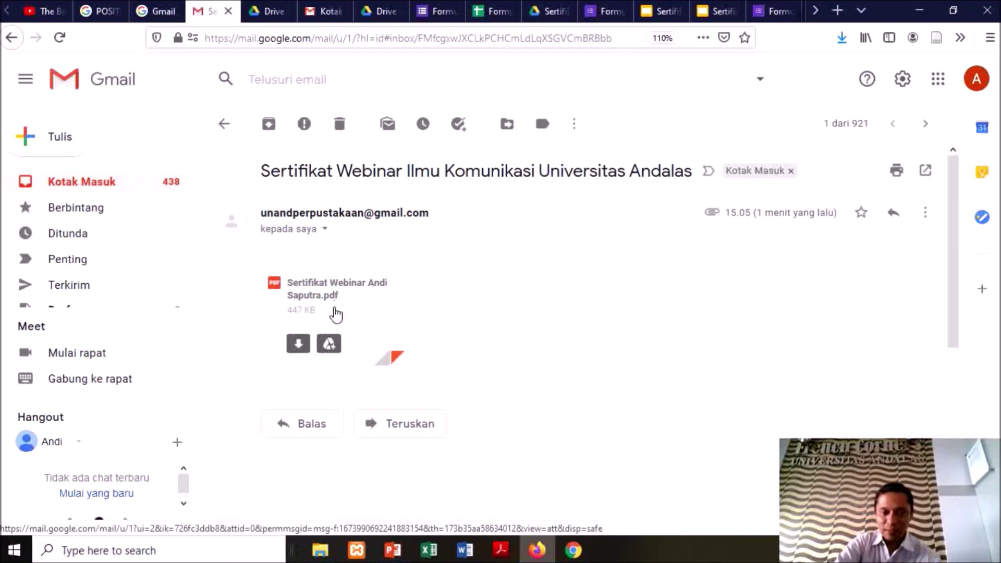
pyautogui.click(336, 314)
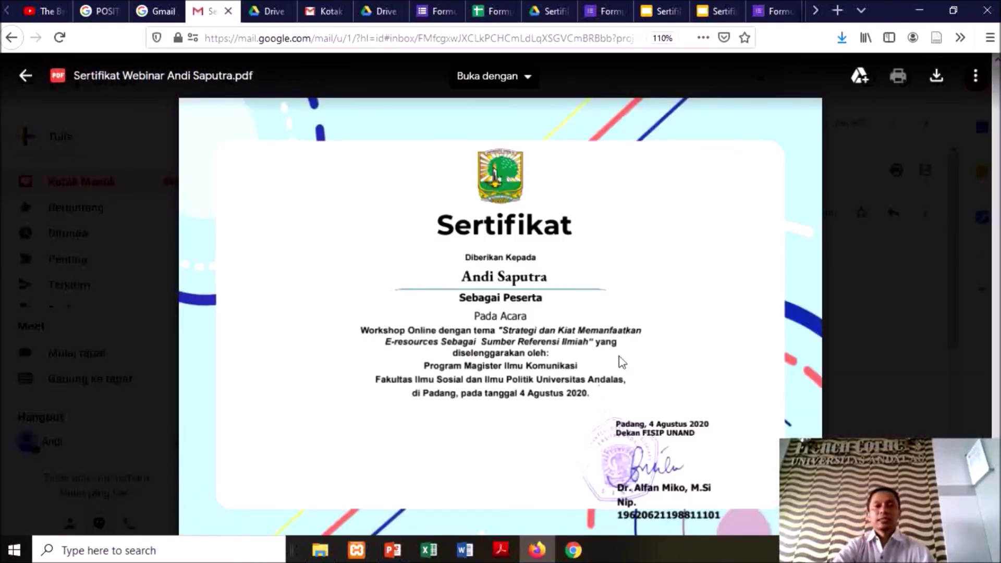
pyautogui.click(25, 76)
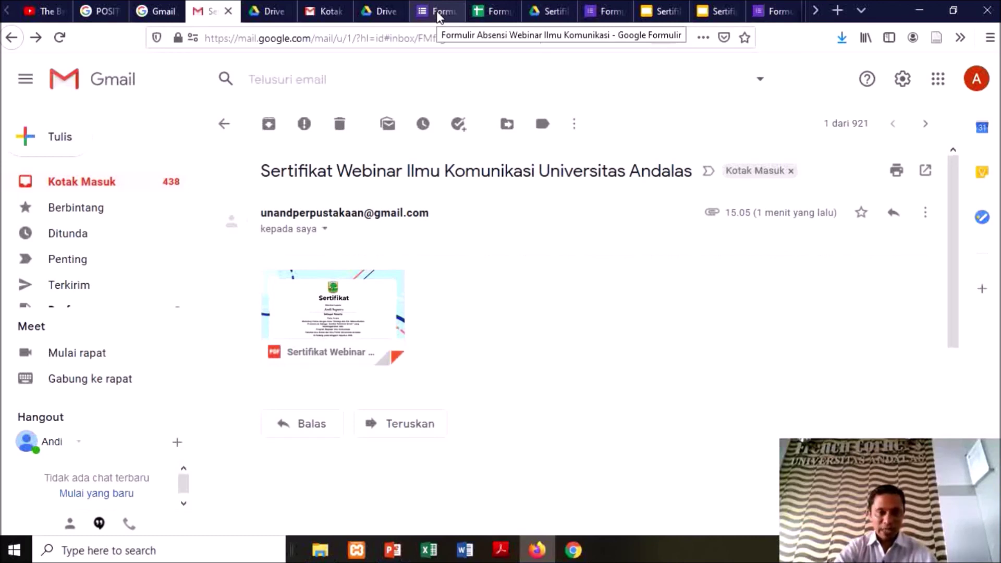
pyautogui.click(439, 15)
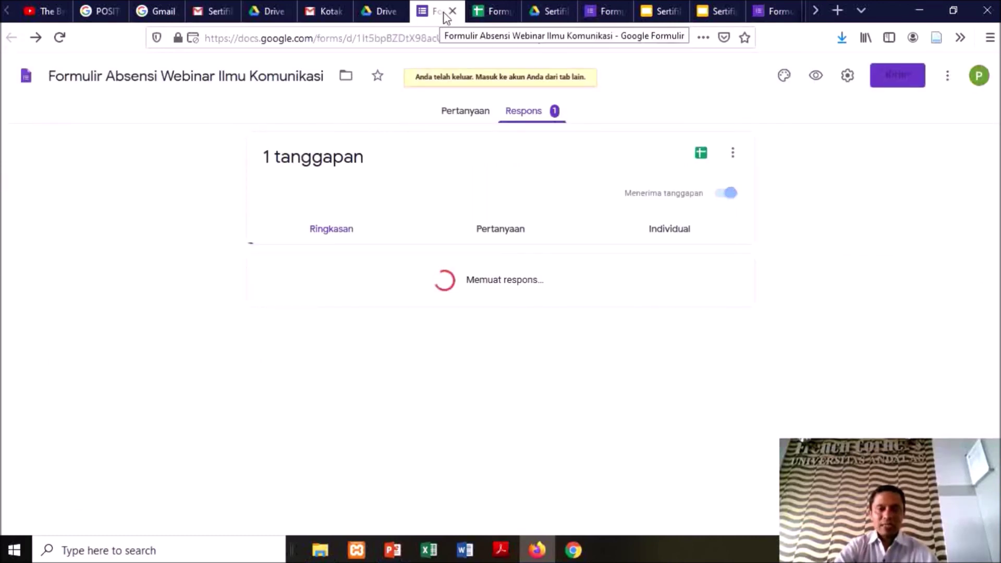
pyautogui.click(485, 17)
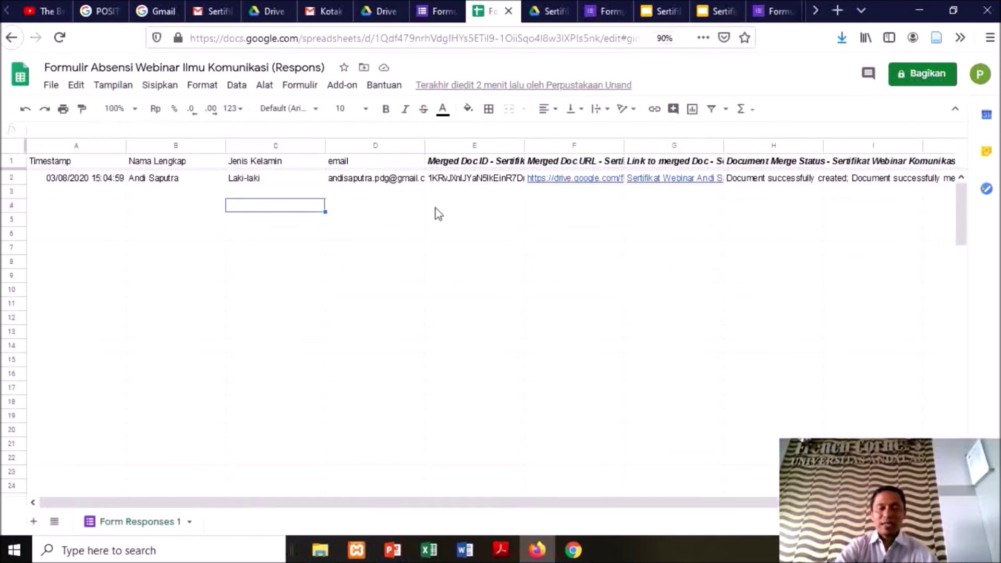